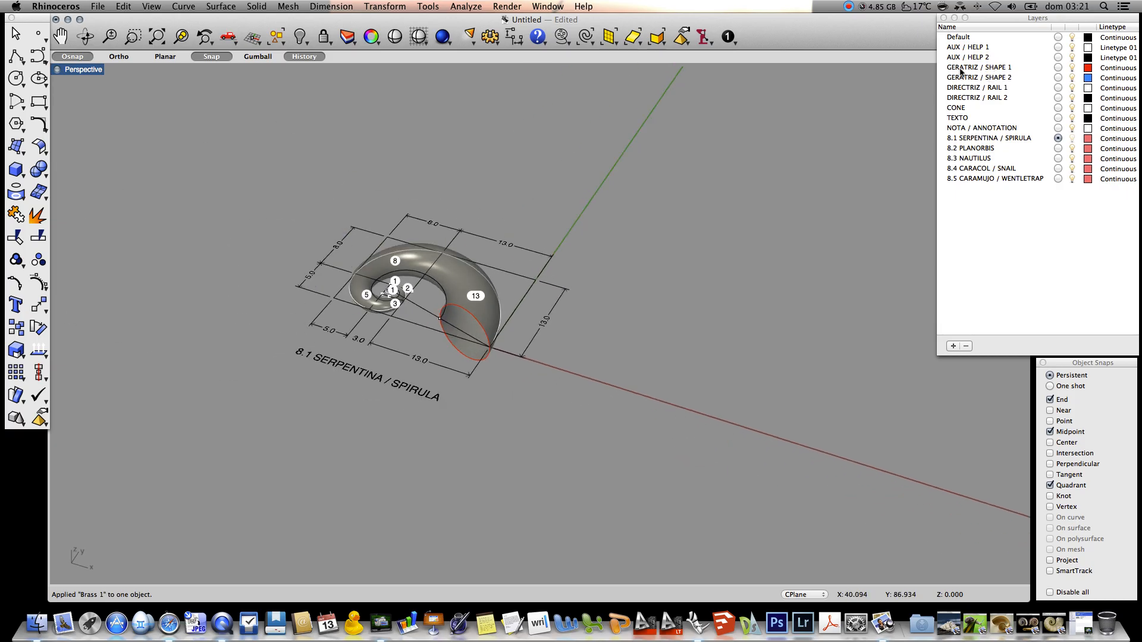
Make GERATRIZ / SHAPE 1 the current layer and draw a vertical two-point circle of diameter 1 on the X axis, from X 23 to 24.
{"action": "left_click", "coordinate": [1058, 68]}
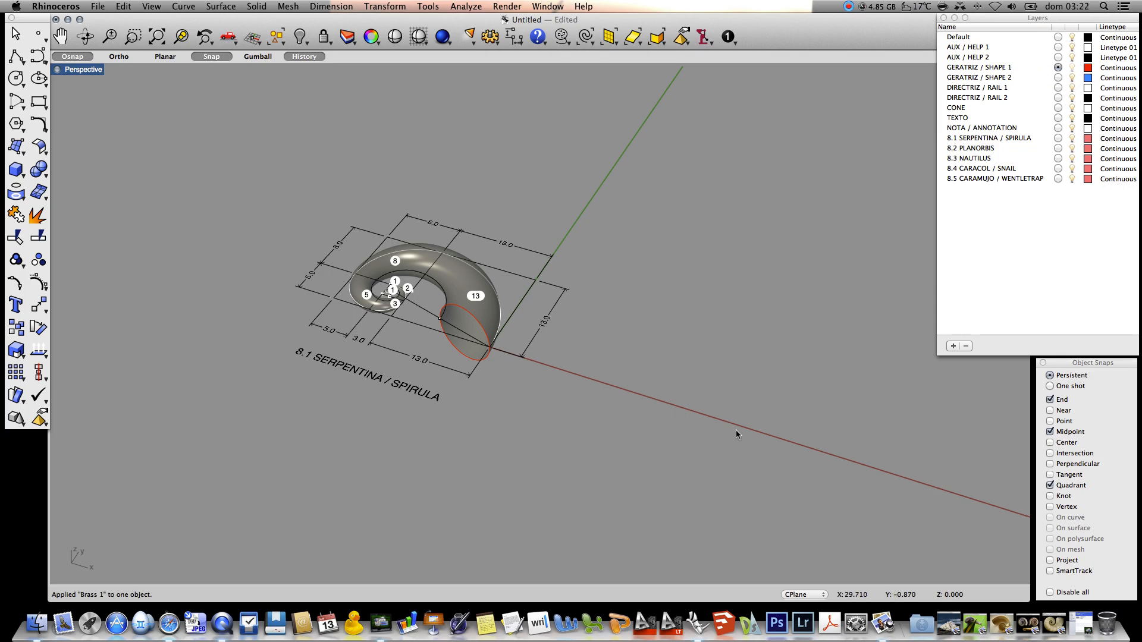
{"action": "scroll", "coordinate": [736, 431], "scroll_direction": "up", "scroll_amount": 5}
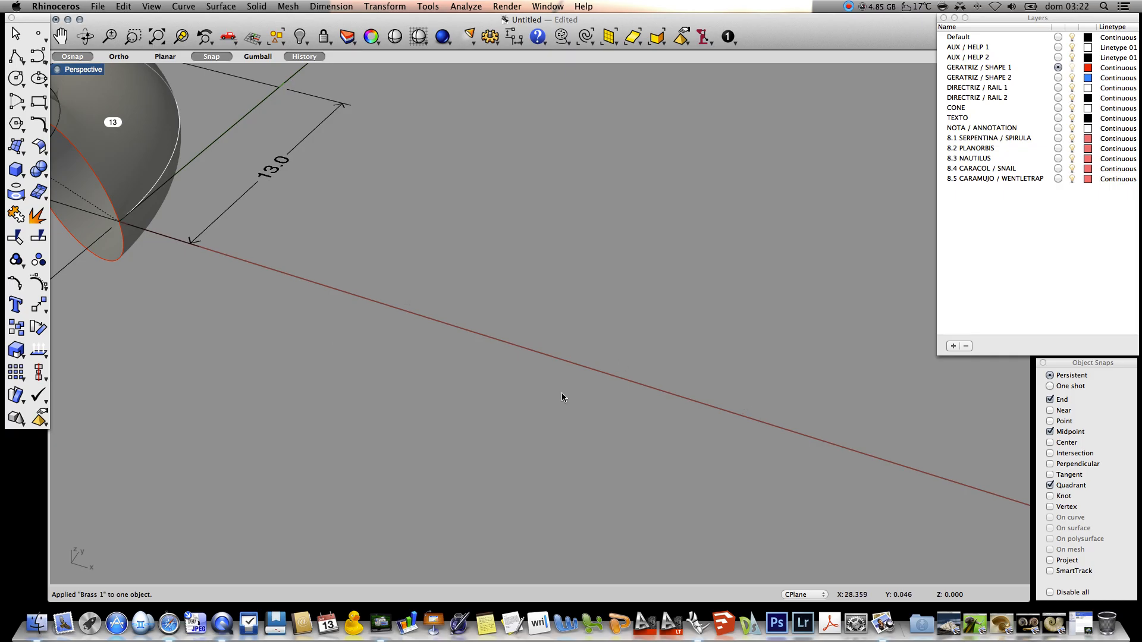
{"action": "left_click", "coordinate": [16, 77]}
{"action": "left_click", "coordinate": [289, 161]}
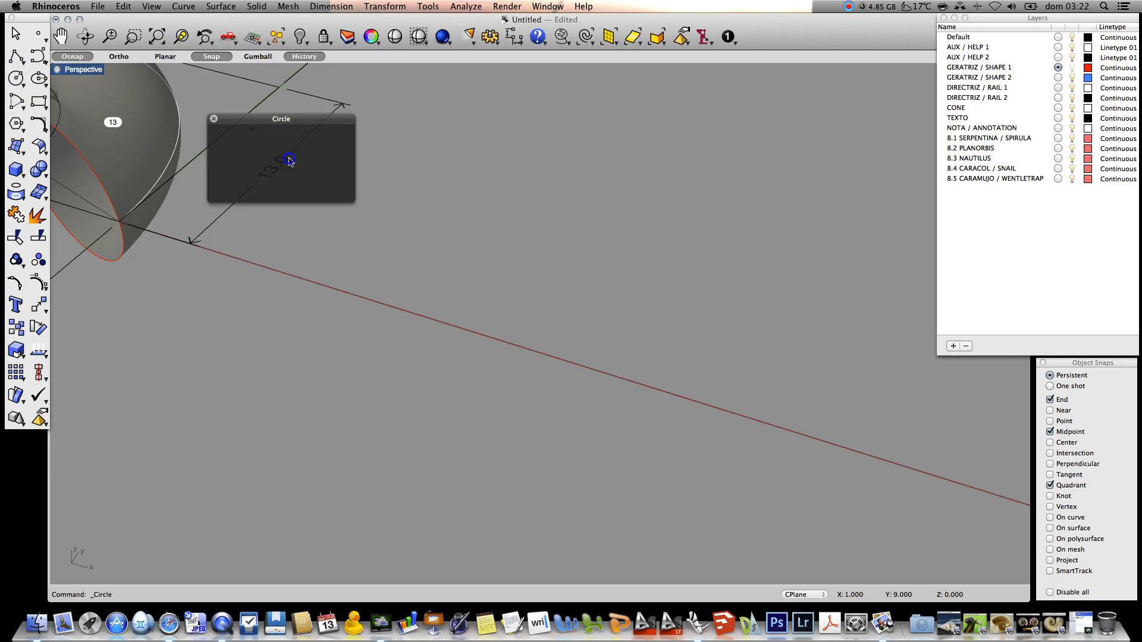
{"action": "left_click", "coordinate": [287, 159]}
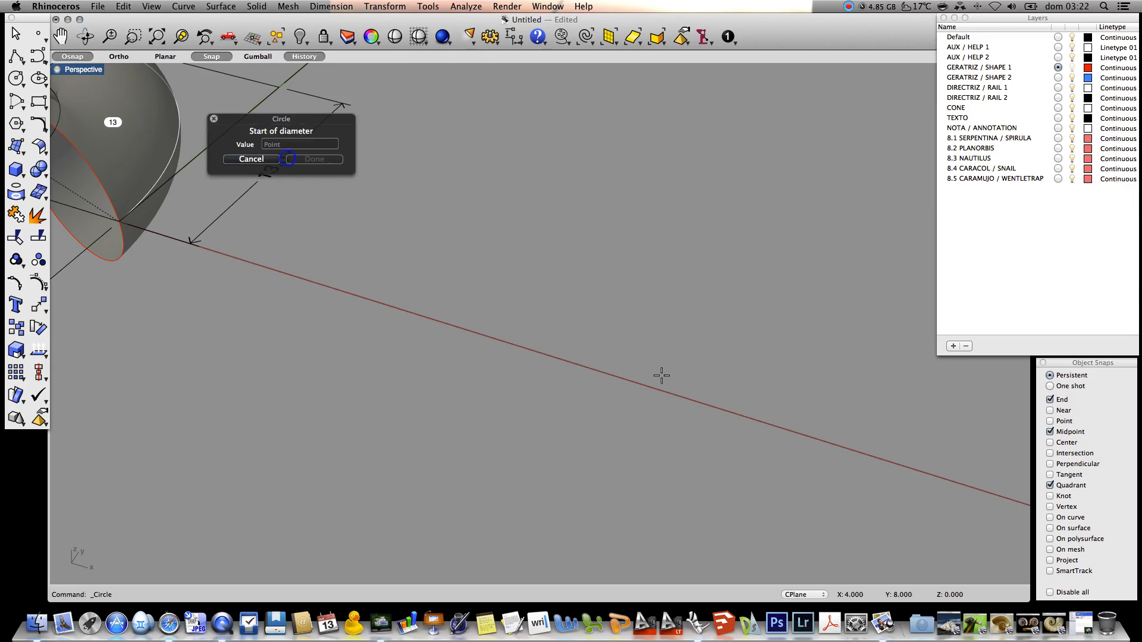
{"action": "left_click", "coordinate": [580, 364]}
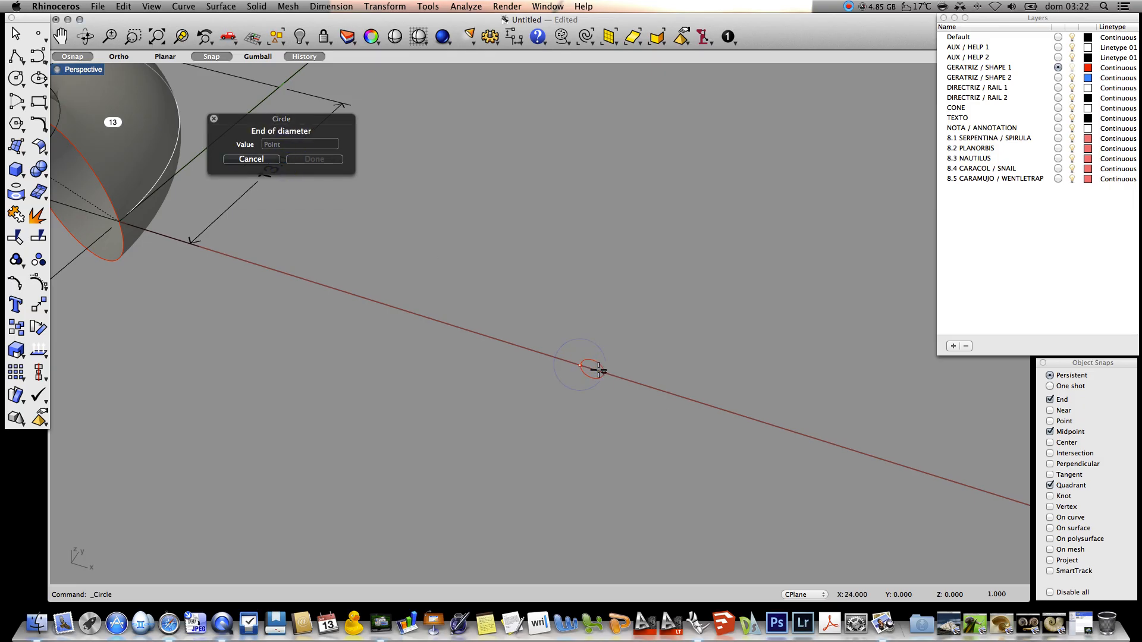
{"action": "left_click", "coordinate": [602, 371]}
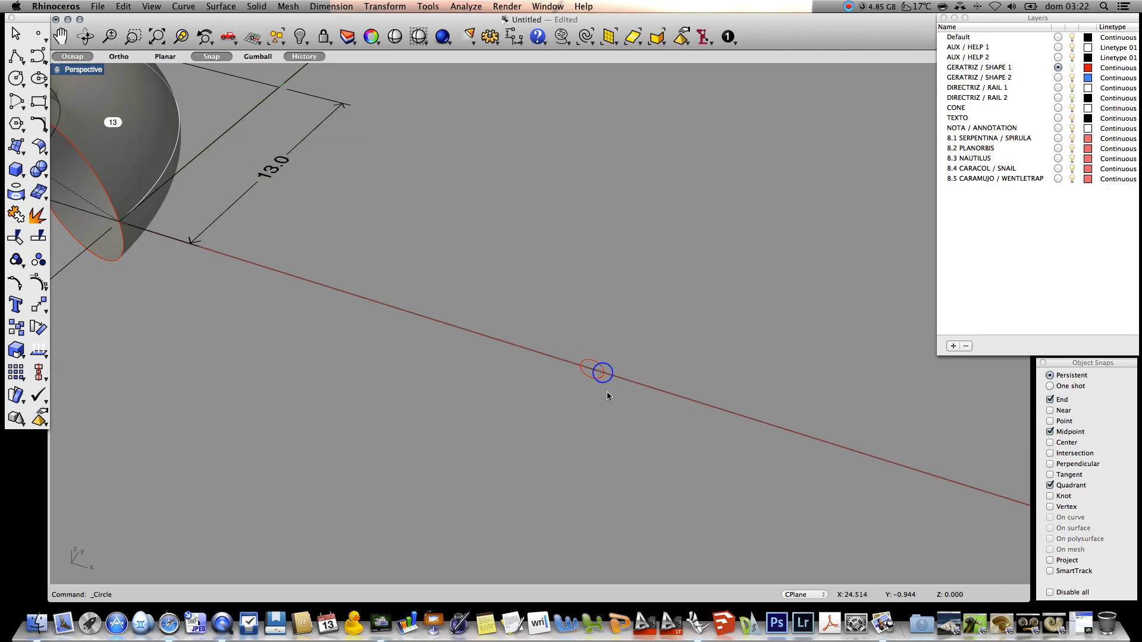
Draw a vertical two-point circle of diameter 2 along the X axis, starting at the far quadrant of the first small circle.
{"action": "key", "text": "Return"}
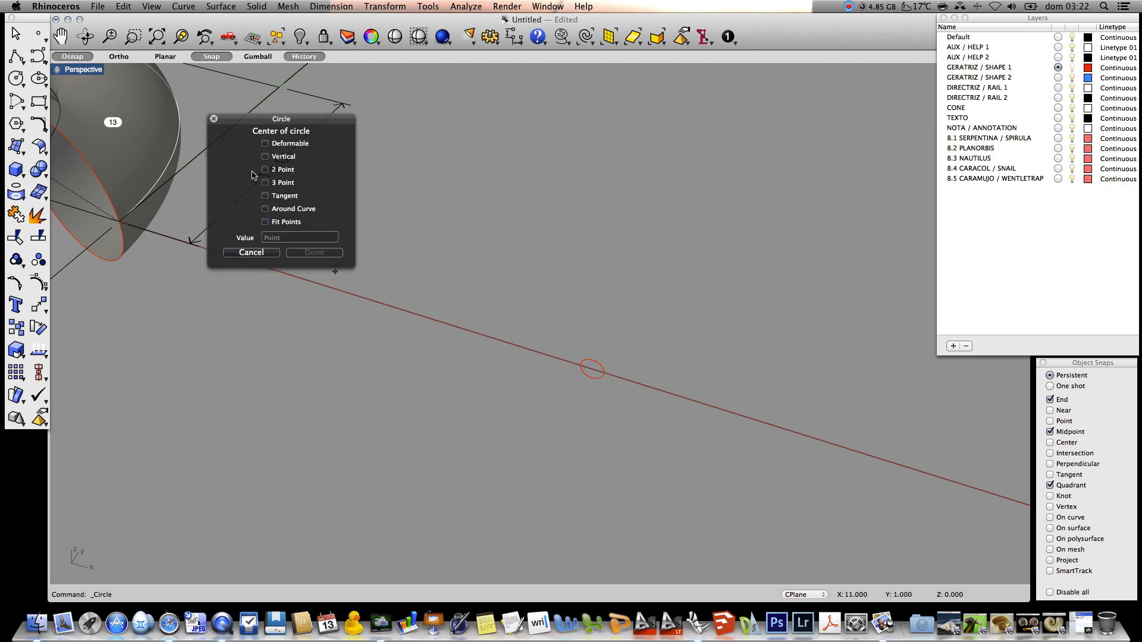
{"action": "left_click", "coordinate": [276, 156]}
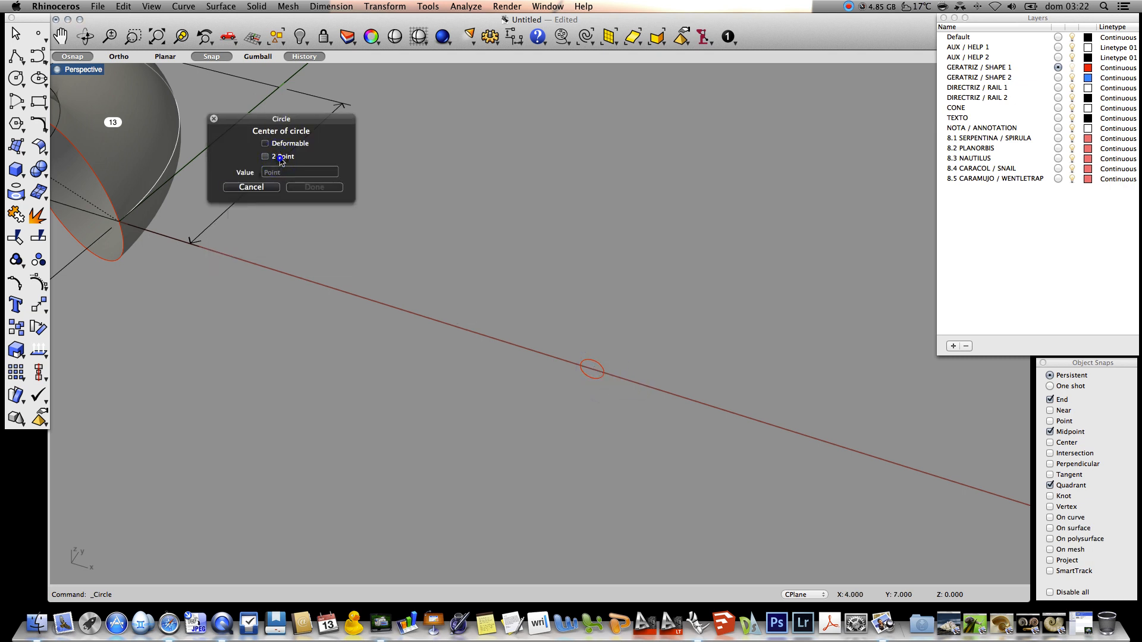
{"action": "left_click", "coordinate": [598, 376]}
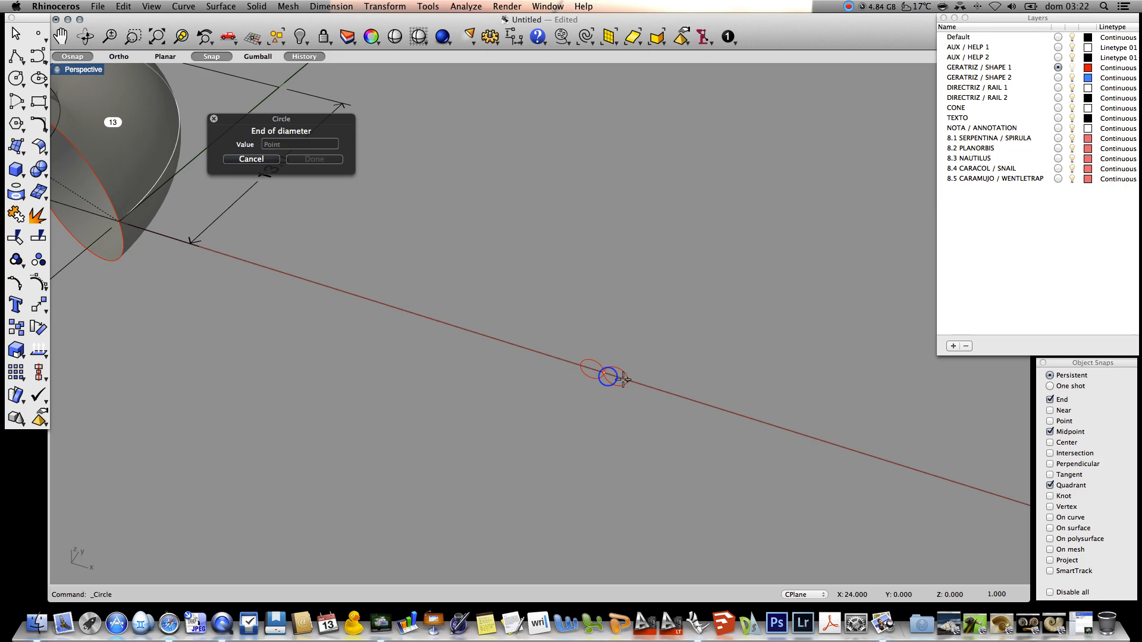
{"action": "left_click", "coordinate": [647, 387]}
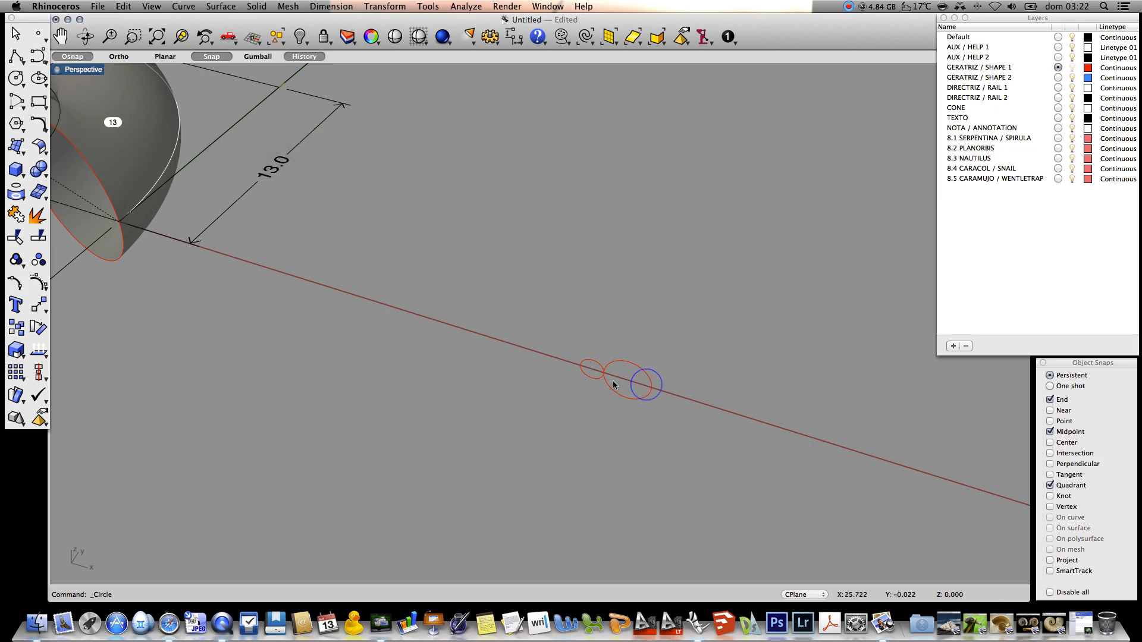
Draw a third vertical two-point circle with diameter 4 along the X axis, starting at the far quadrant of the diameter 2 circle.
{"action": "key", "text": "Return"}
{"action": "left_click", "coordinate": [282, 157]}
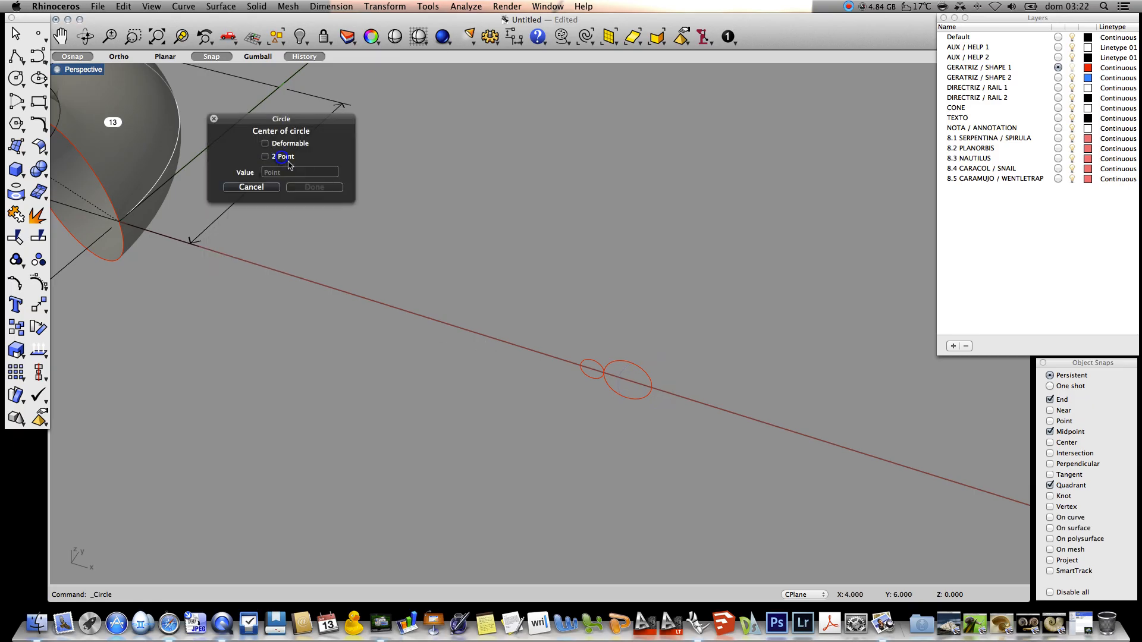
{"action": "left_click", "coordinate": [283, 158]}
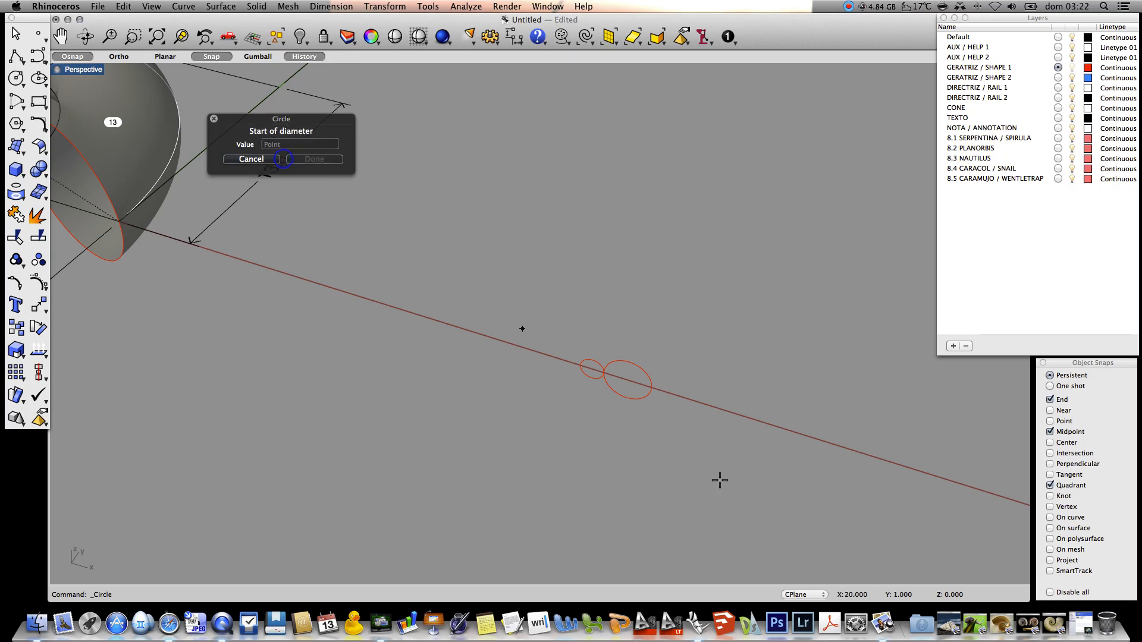
{"action": "left_click", "coordinate": [651, 388]}
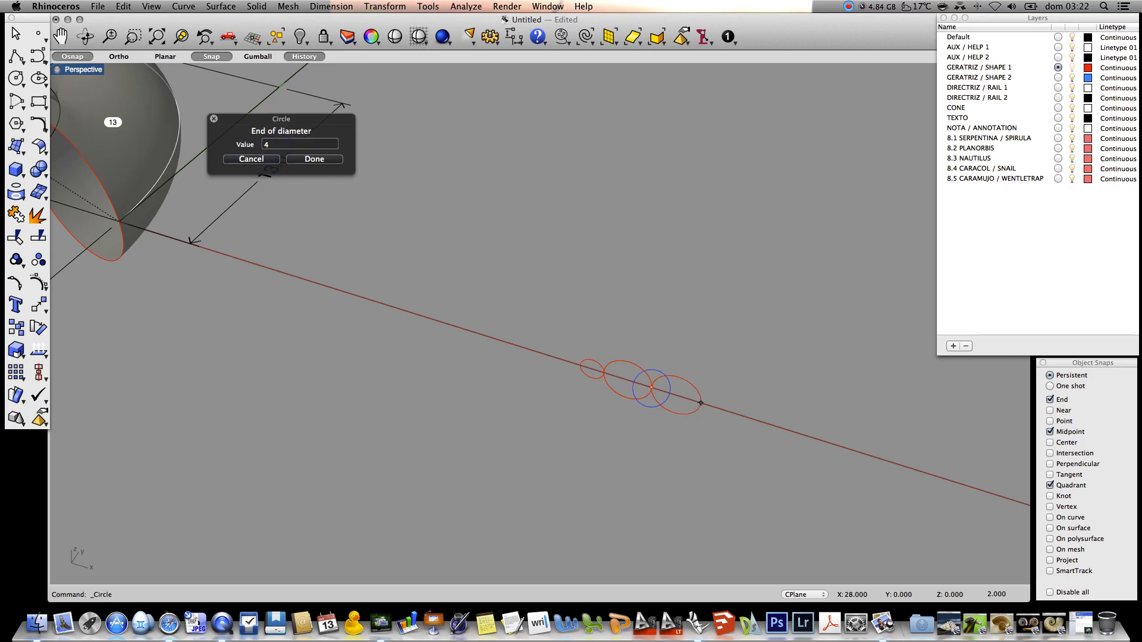
{"action": "key", "text": "Return"}
{"action": "left_click", "coordinate": [773, 428]}
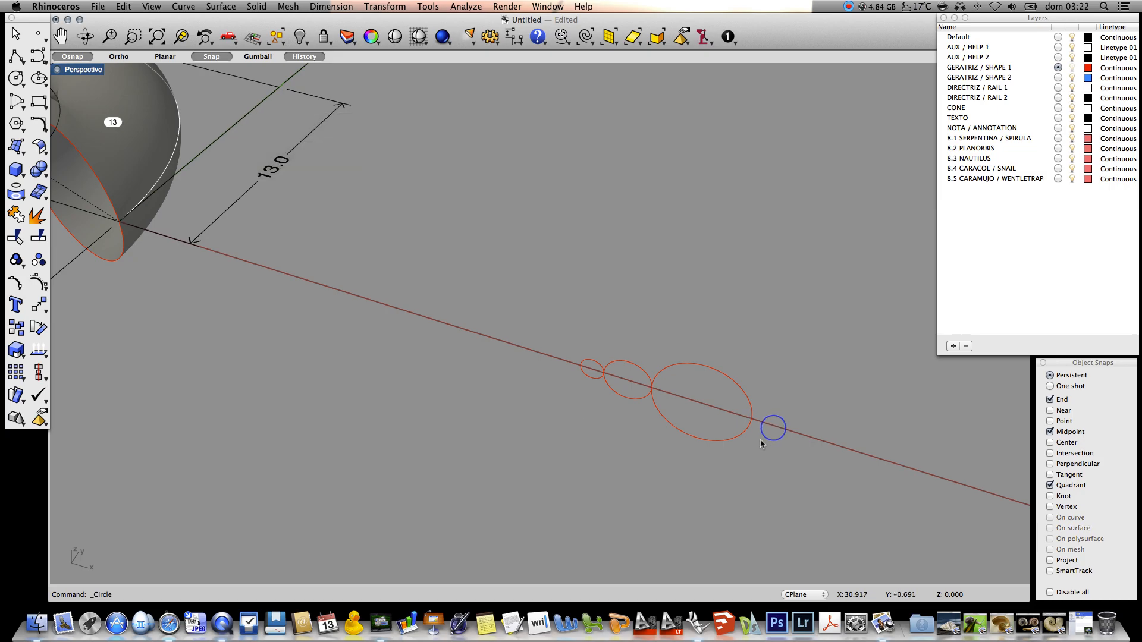
Draw a fourth two-point circle with diameter 8 along the X axis, starting at the far quadrant of the diameter 4 circle and ending at X 38.
{"action": "key", "text": "Return"}
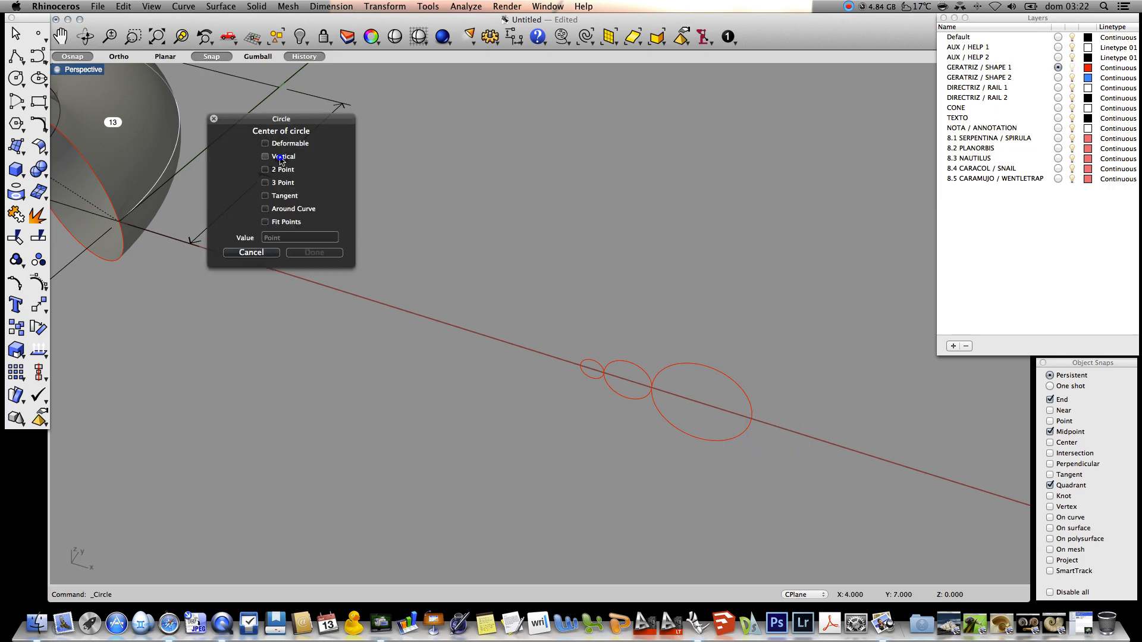
{"action": "left_click", "coordinate": [280, 169]}
{"action": "left_click", "coordinate": [752, 424]}
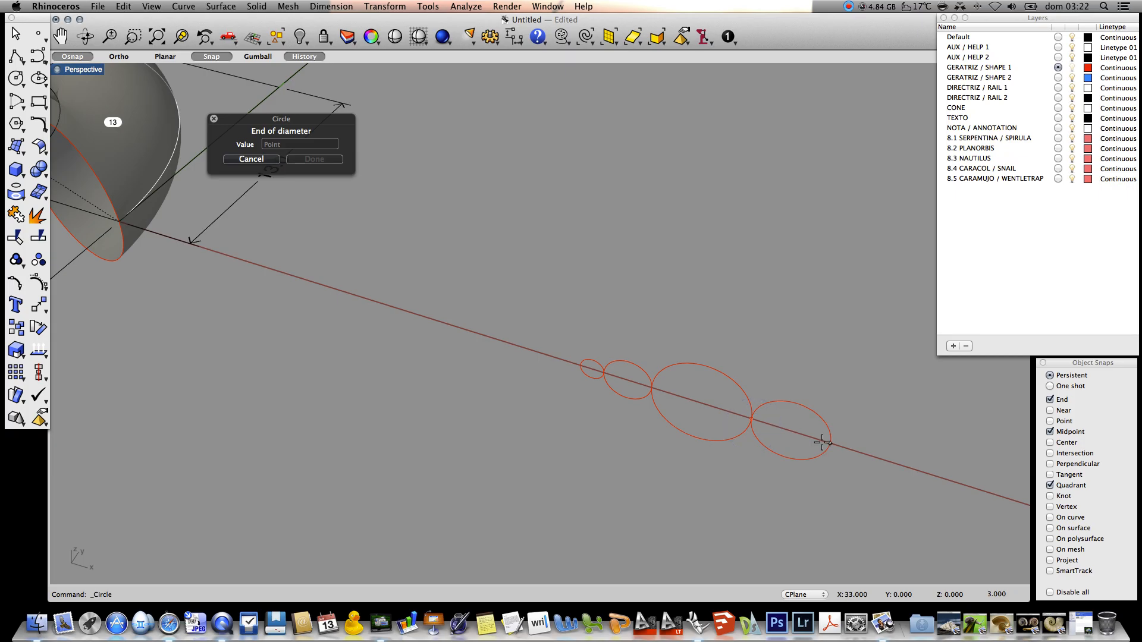
{"action": "left_click", "coordinate": [915, 465]}
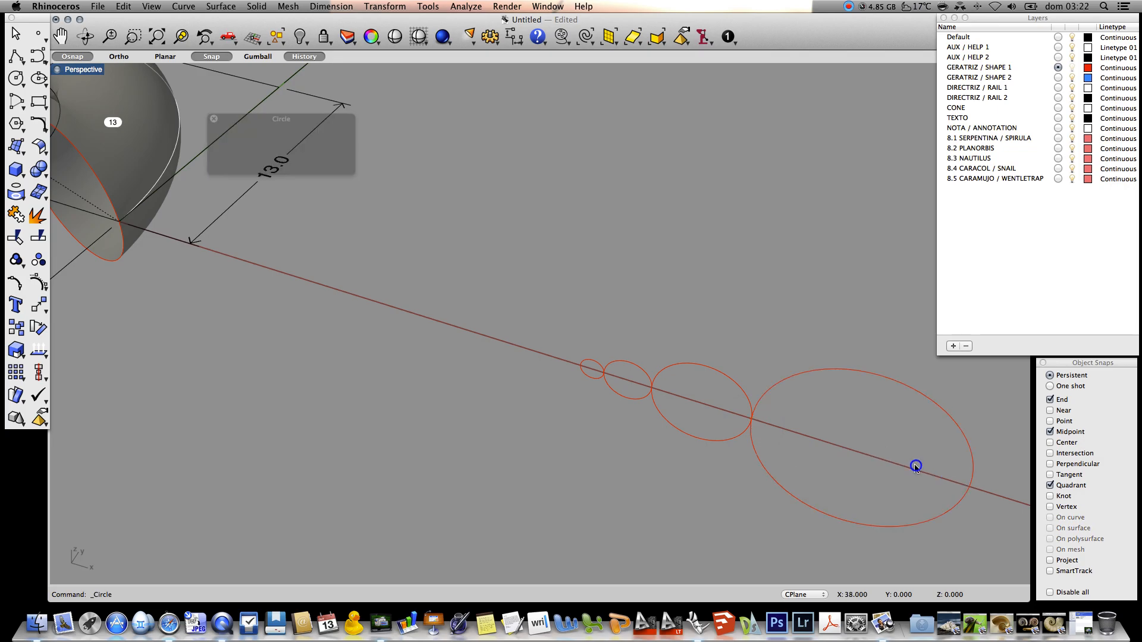
Make NOTA / ANNOTATION the current layer and place annotation dot 1 on the smallest circle.
{"action": "scroll", "coordinate": [663, 347], "scroll_direction": "up", "scroll_amount": 1}
{"action": "scroll", "coordinate": [663, 347], "scroll_direction": "down", "scroll_amount": 4}
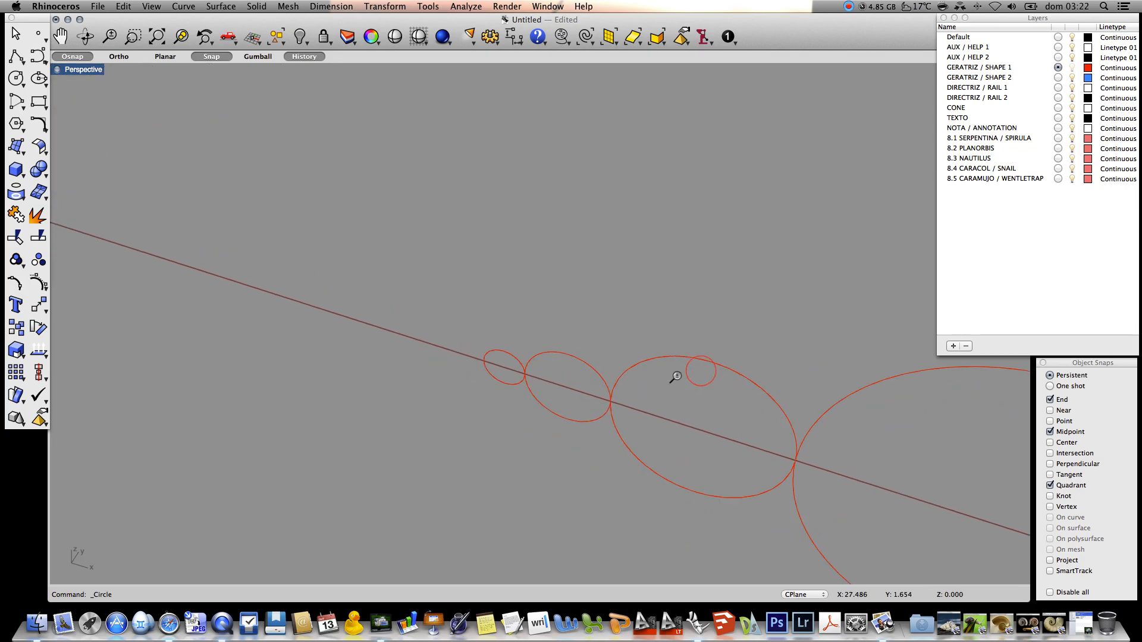
{"action": "left_click_drag", "start_coordinate": [865, 487], "coordinate": [629, 323]}
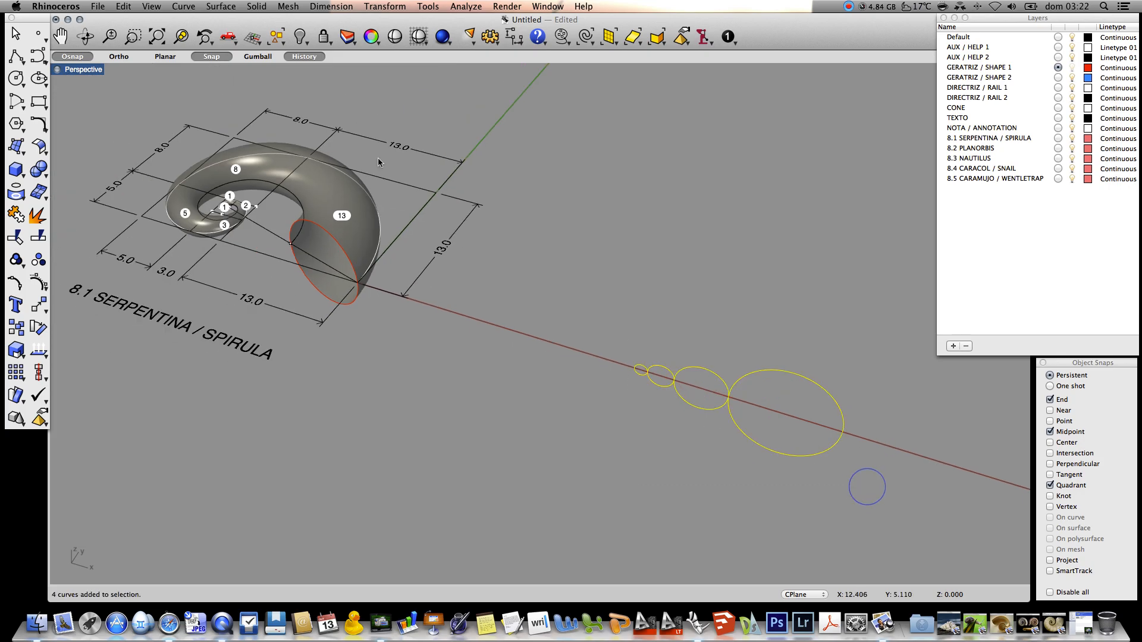
{"action": "left_click", "coordinate": [184, 37]}
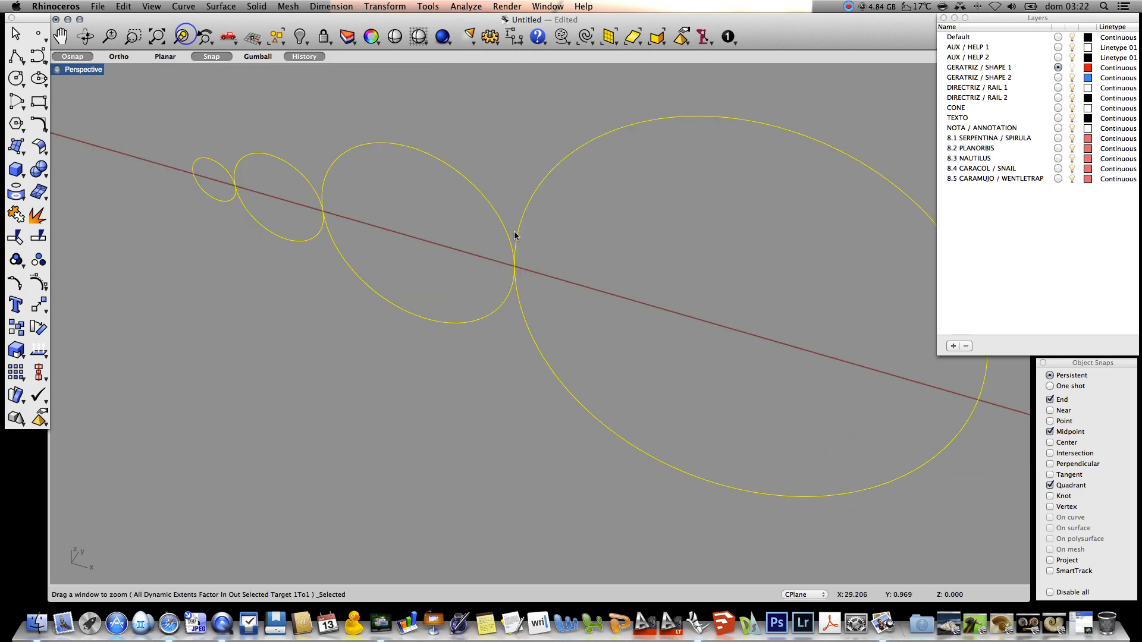
{"action": "scroll", "coordinate": [375, 333], "scroll_direction": "down", "scroll_amount": 3}
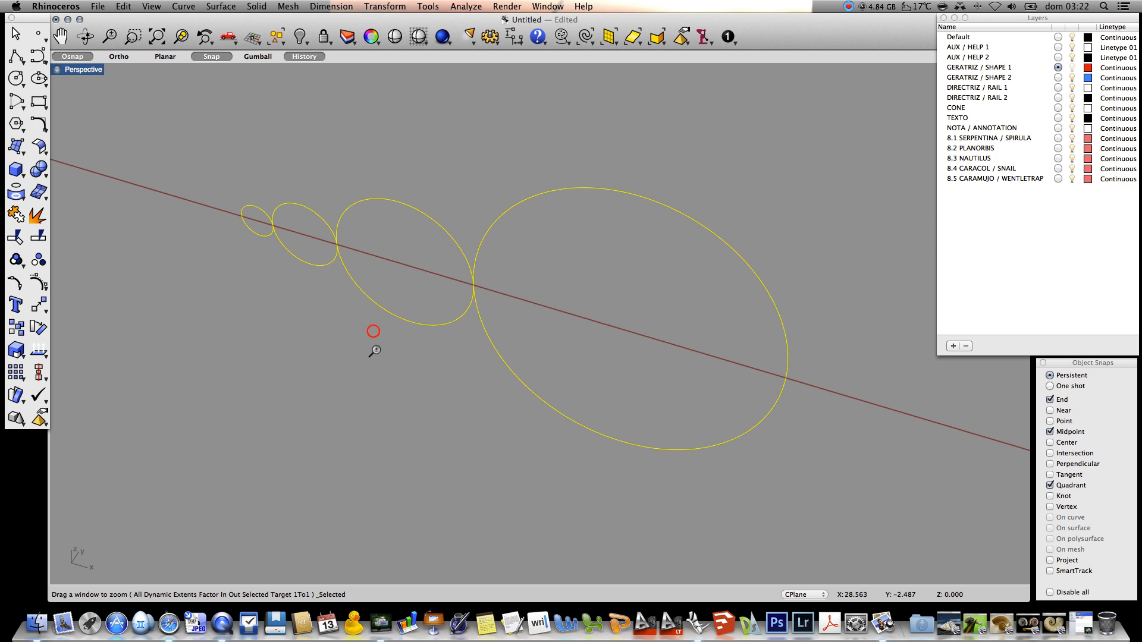
{"action": "left_click", "coordinate": [328, 363]}
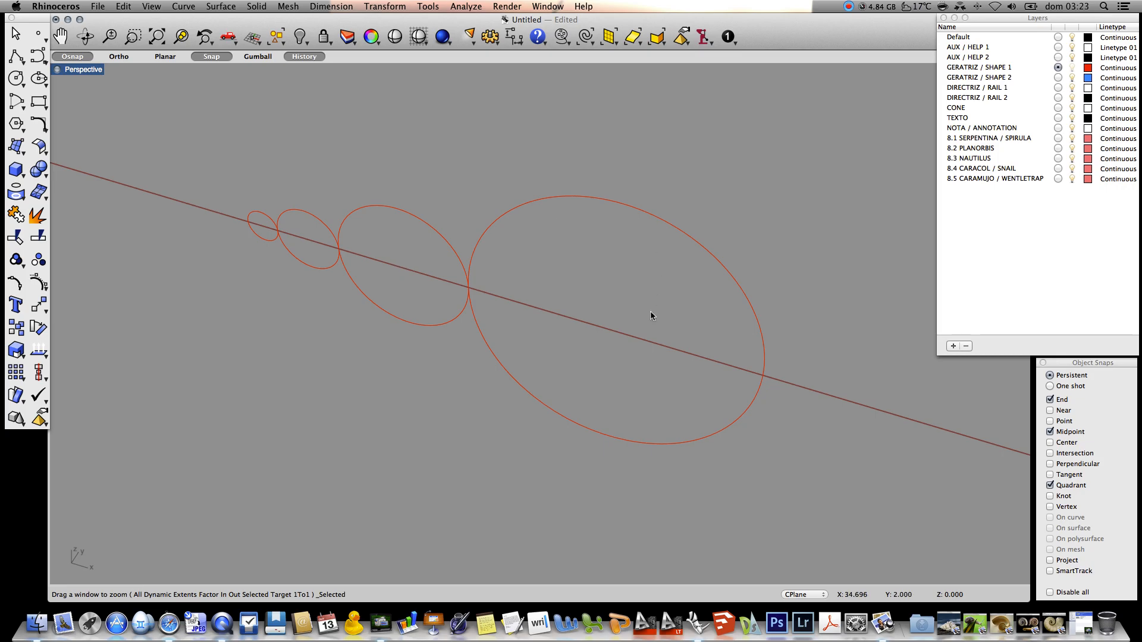
{"action": "double_click", "coordinate": [1000, 131]}
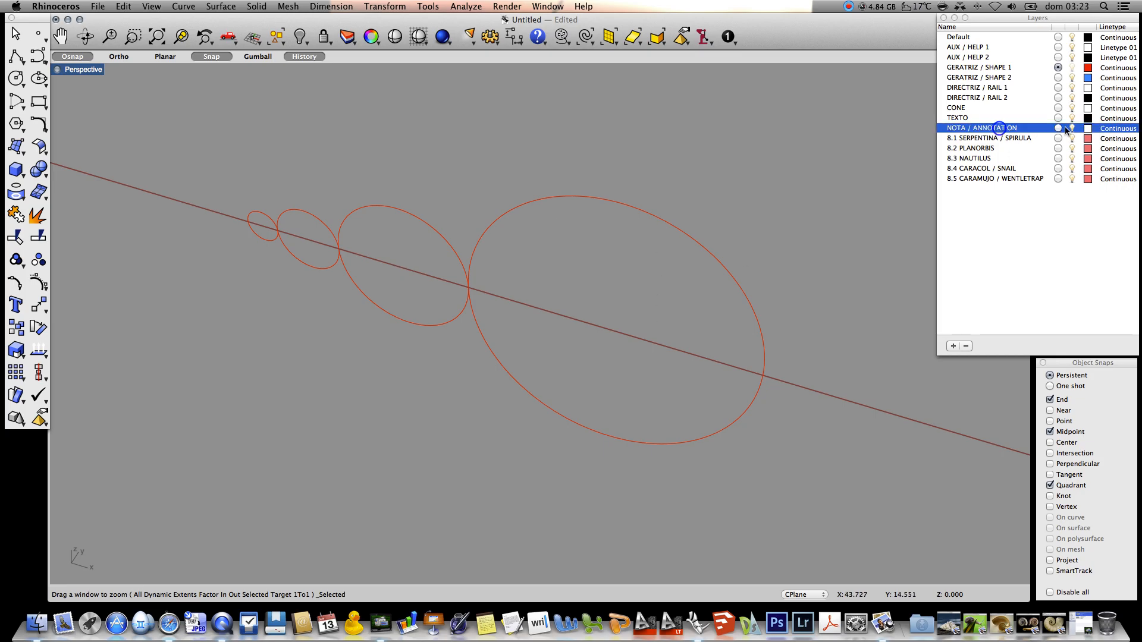
{"action": "left_click", "coordinate": [728, 36]}
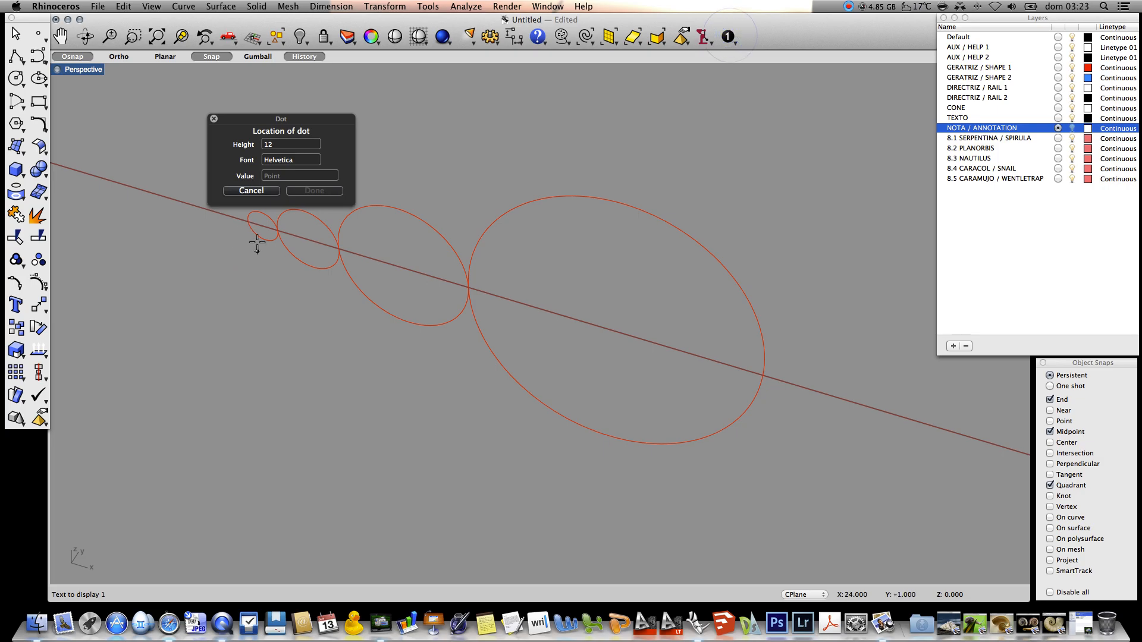
{"action": "left_click_drag", "start_coordinate": [270, 118], "coordinate": [418, 84]}
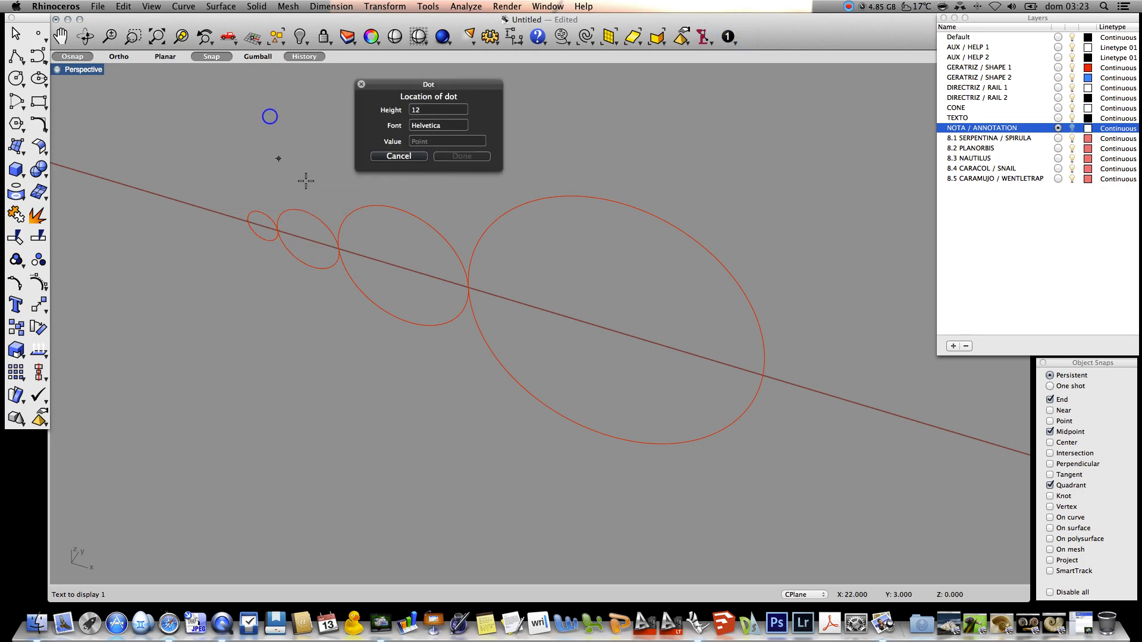
{"action": "left_click", "coordinate": [260, 224]}
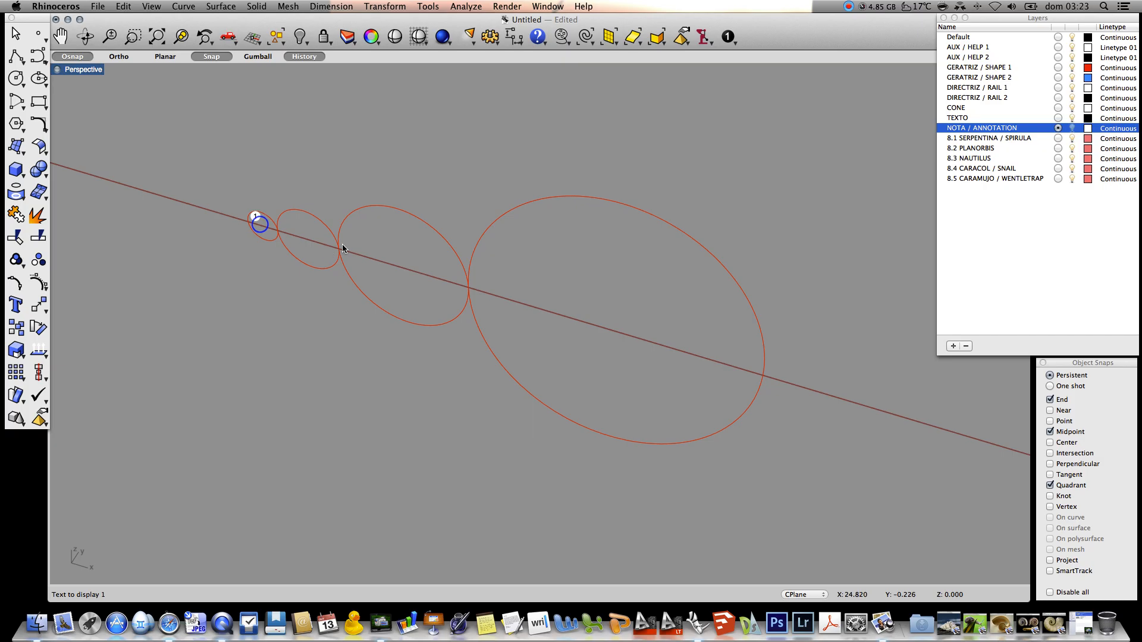
Place annotation dots 2, 4 and 8 near the starting quadrants of the second, third and fourth circles.
{"action": "left_click", "coordinate": [732, 40]}
{"action": "left_click", "coordinate": [773, 64]}
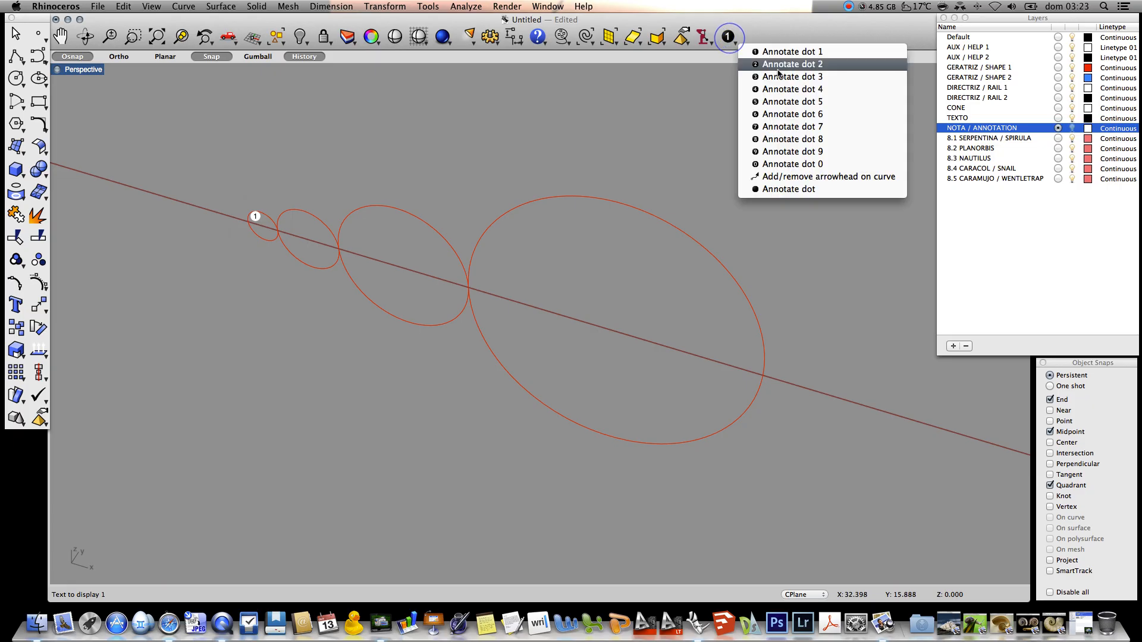
{"action": "left_click", "coordinate": [287, 232]}
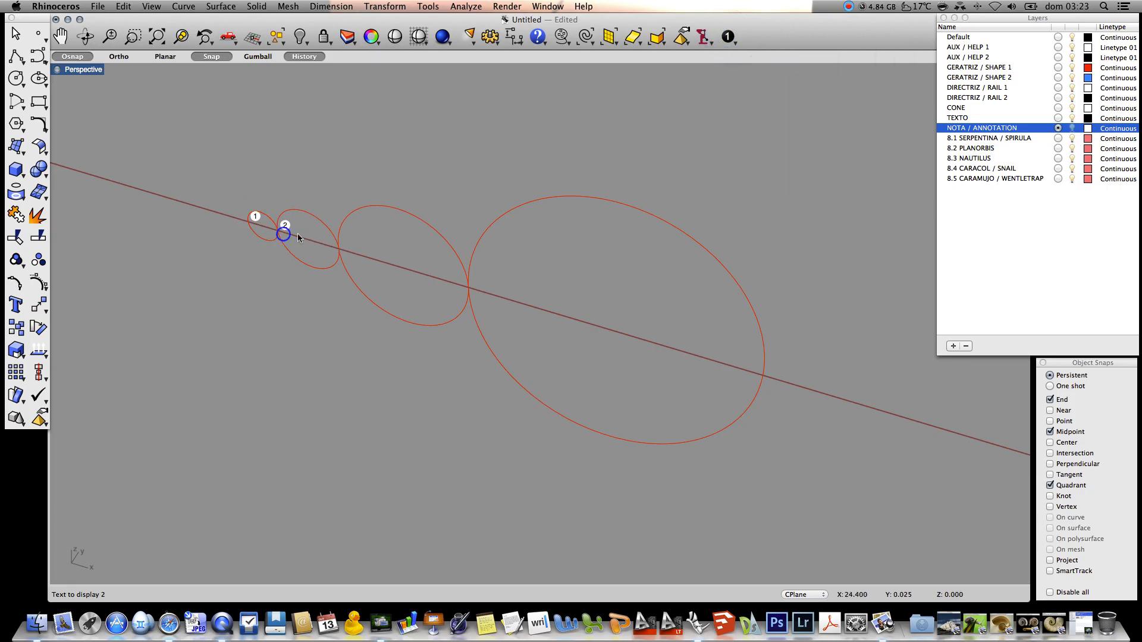
{"action": "left_click", "coordinate": [733, 41]}
{"action": "left_click", "coordinate": [773, 93]}
{"action": "left_click", "coordinate": [351, 250]}
{"action": "left_click", "coordinate": [728, 38]}
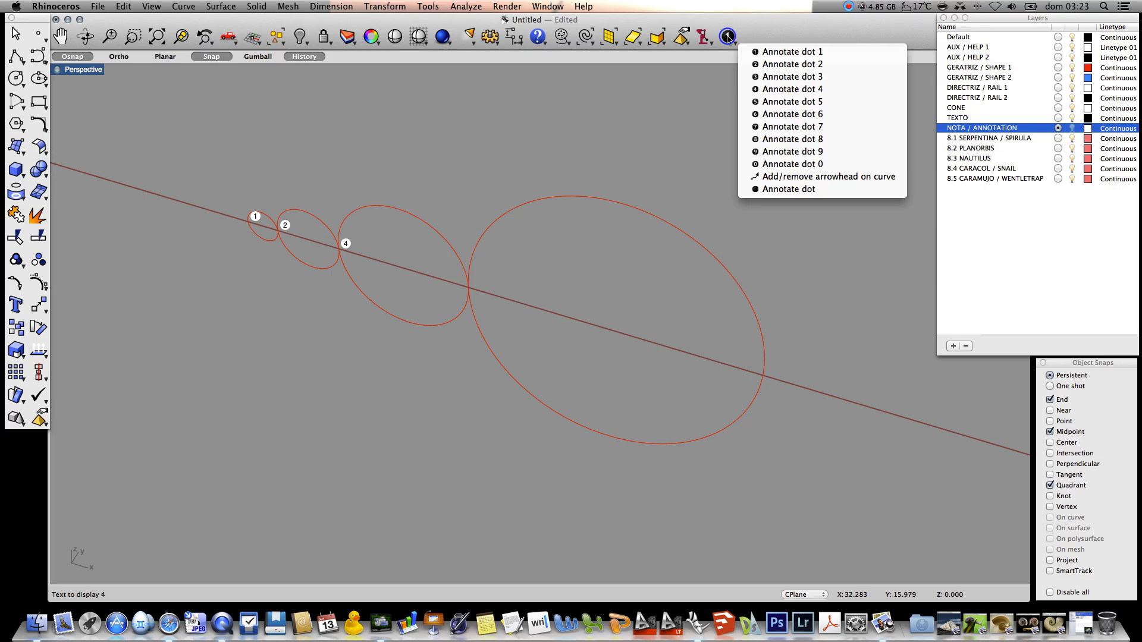
{"action": "left_click", "coordinate": [785, 138]}
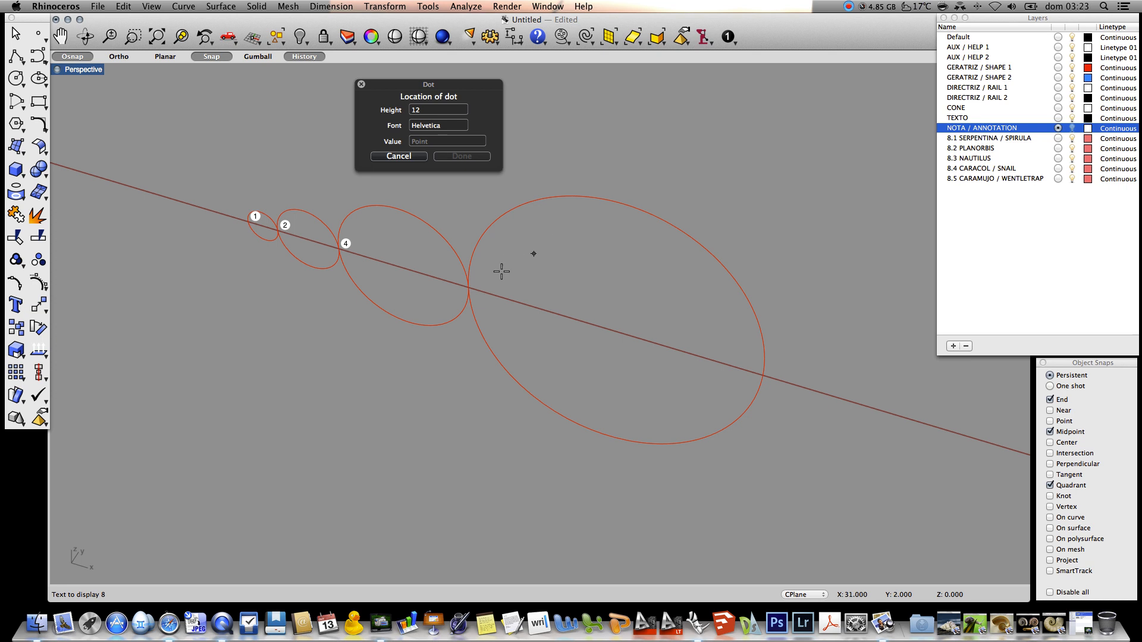
{"action": "left_click", "coordinate": [479, 286]}
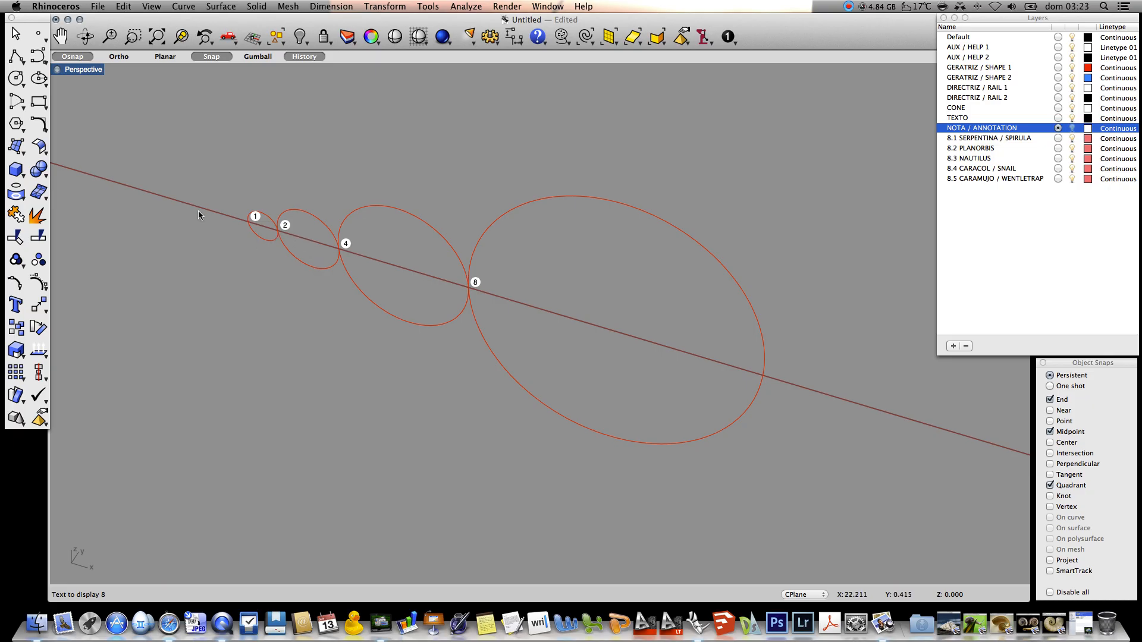
Make GERATRIZ / SHAPE 2 current and draw a vertical two-point circle, diameter 1.5, from the smallest red circle's outer quadrant toward negative X.
{"action": "left_click", "coordinate": [20, 84]}
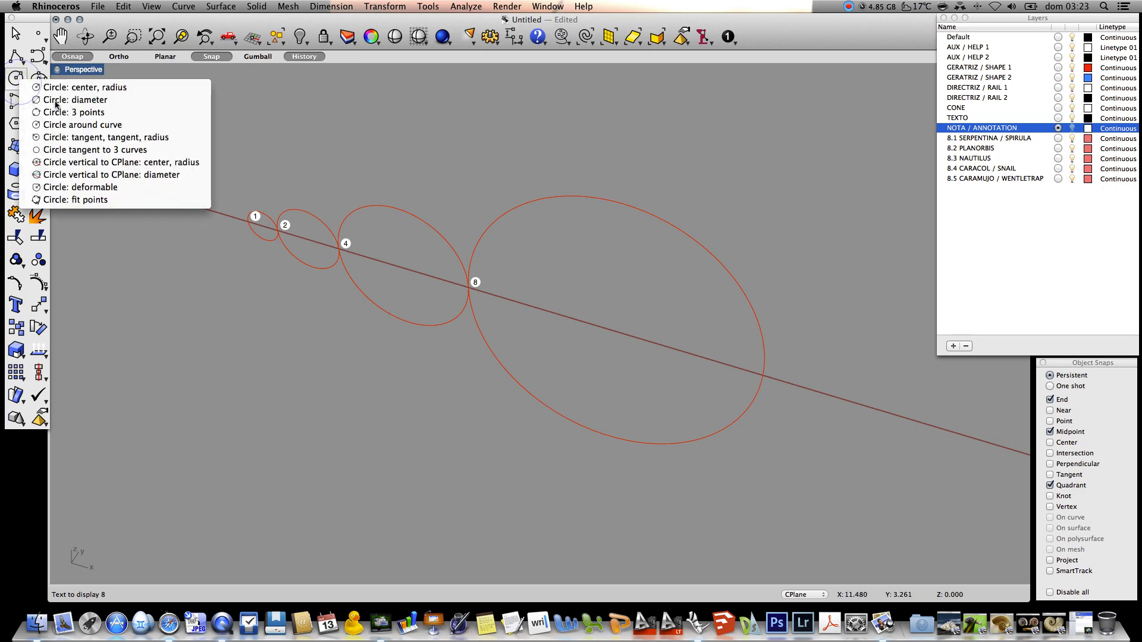
{"action": "left_click", "coordinate": [1029, 280]}
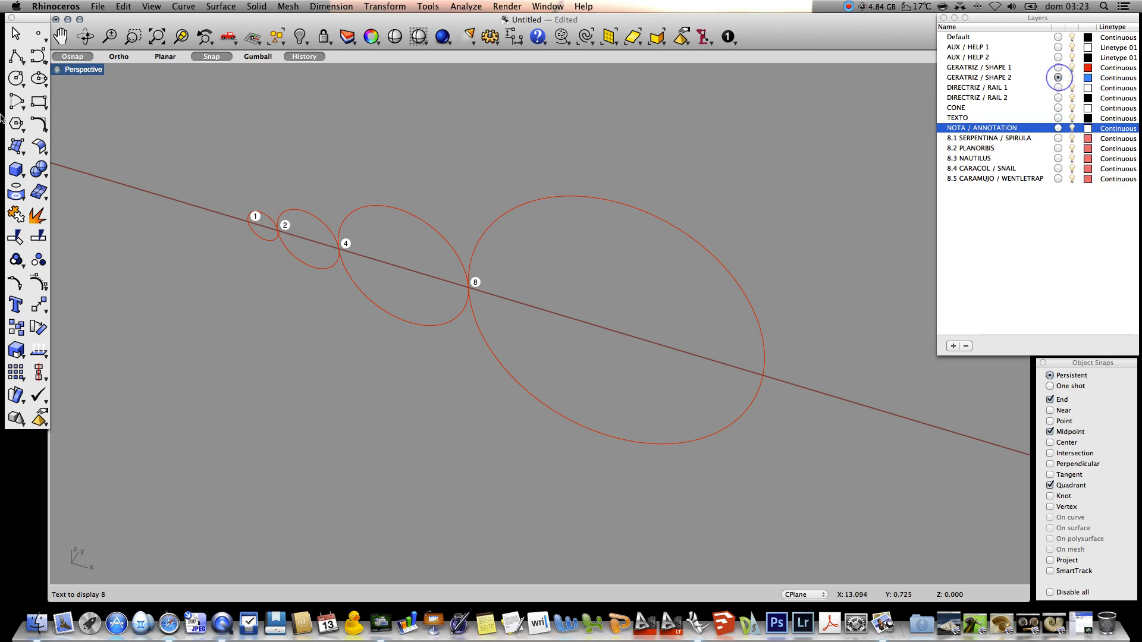
{"action": "left_click", "coordinate": [15, 78]}
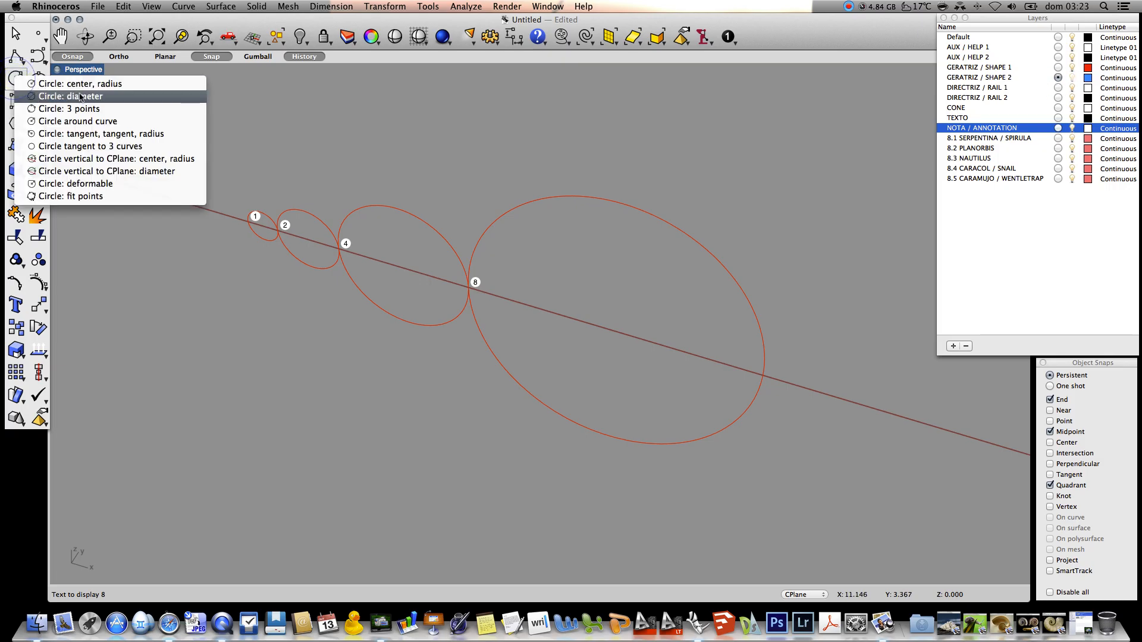
{"action": "left_click", "coordinate": [9, 75]}
{"action": "left_click", "coordinate": [14, 77]}
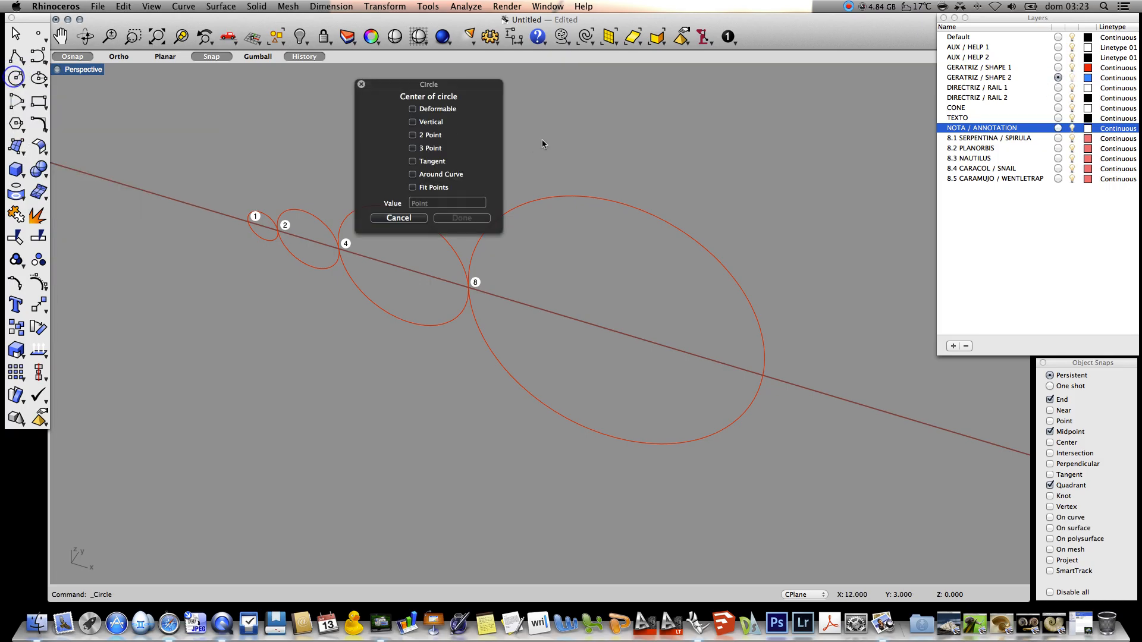
{"action": "left_click", "coordinate": [433, 123]}
{"action": "left_click", "coordinate": [431, 123]}
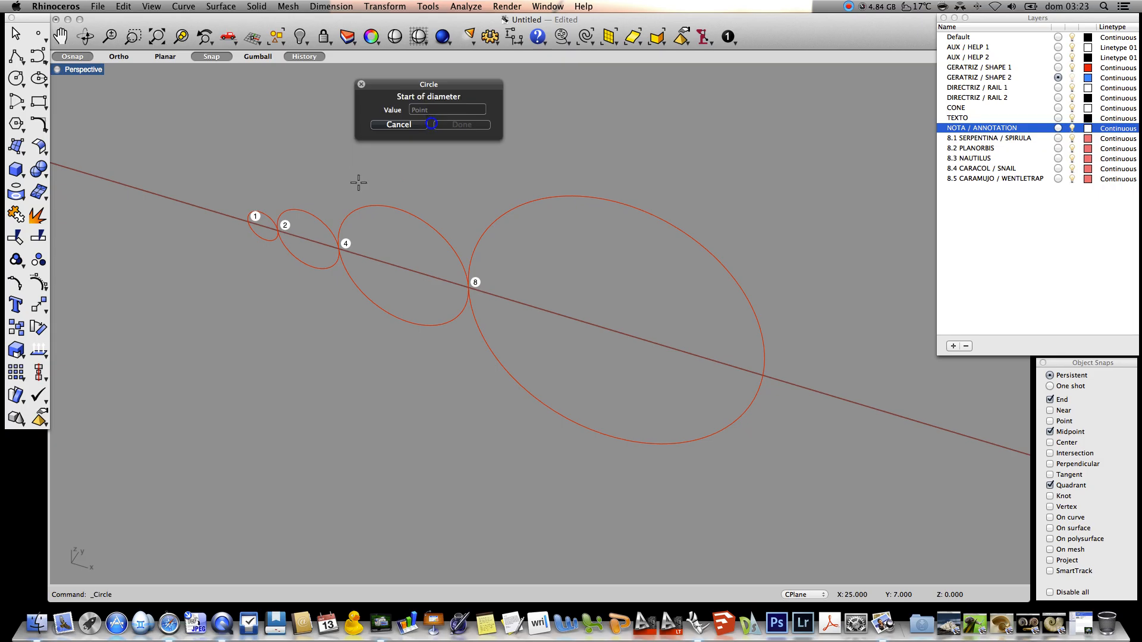
{"action": "left_click", "coordinate": [245, 228]}
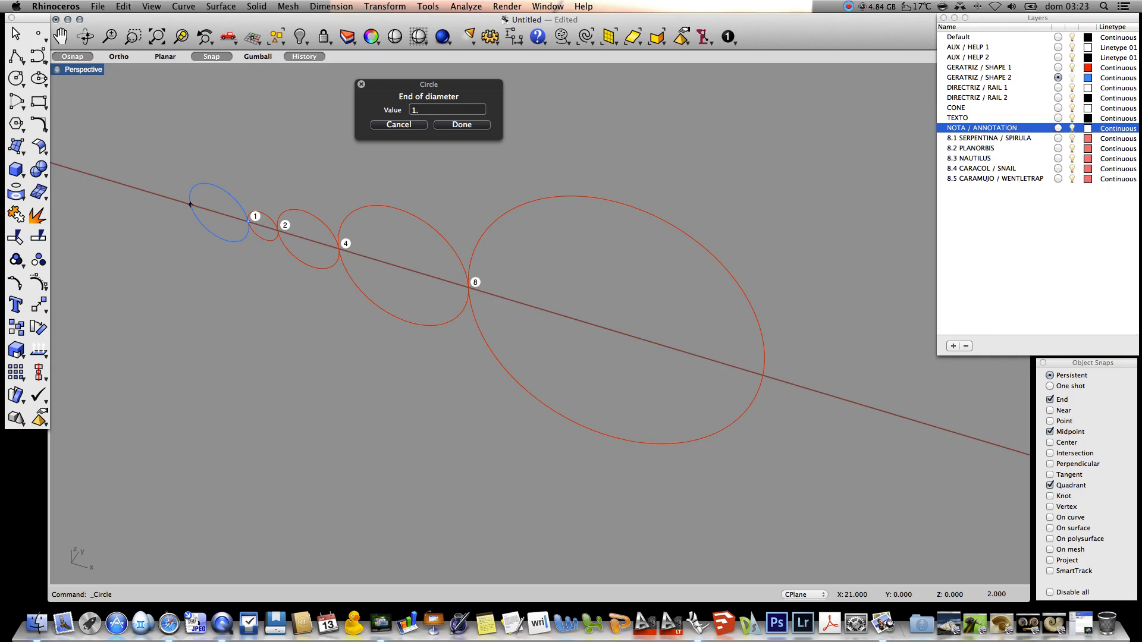
{"action": "key", "text": "Return"}
{"action": "left_click", "coordinate": [159, 199]}
{"action": "key", "text": "Return"}
{"action": "left_click", "coordinate": [202, 210]}
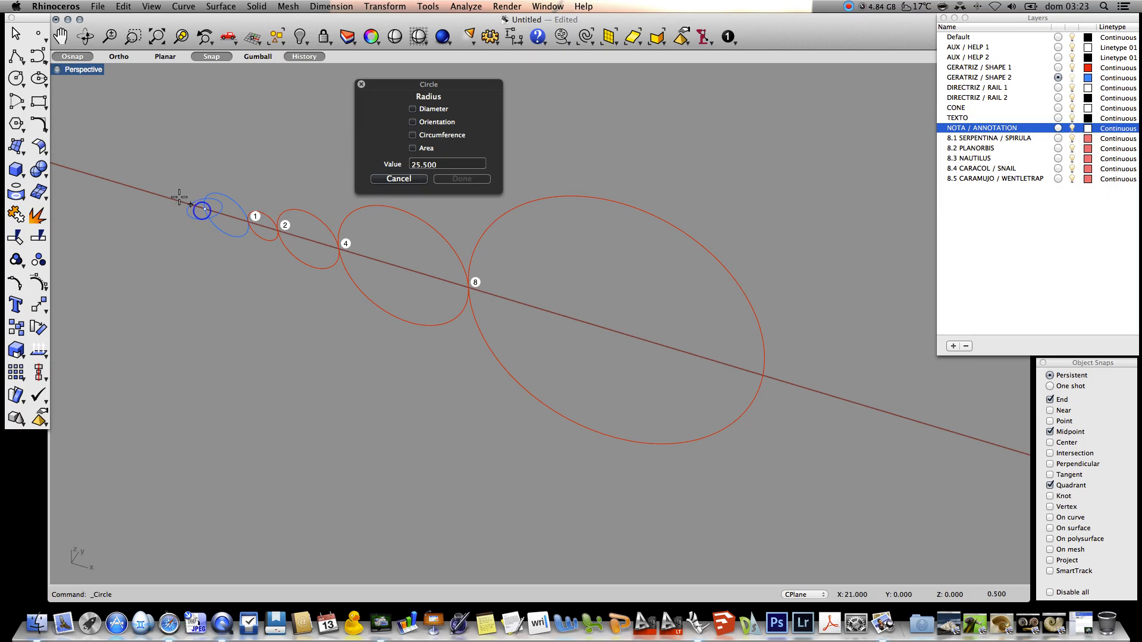
{"action": "key", "text": "Escape"}
Draw a second vertical two-point circle with diameter 3 from the far quadrant of the small blue circle toward negative X.
{"action": "left_click", "coordinate": [21, 78]}
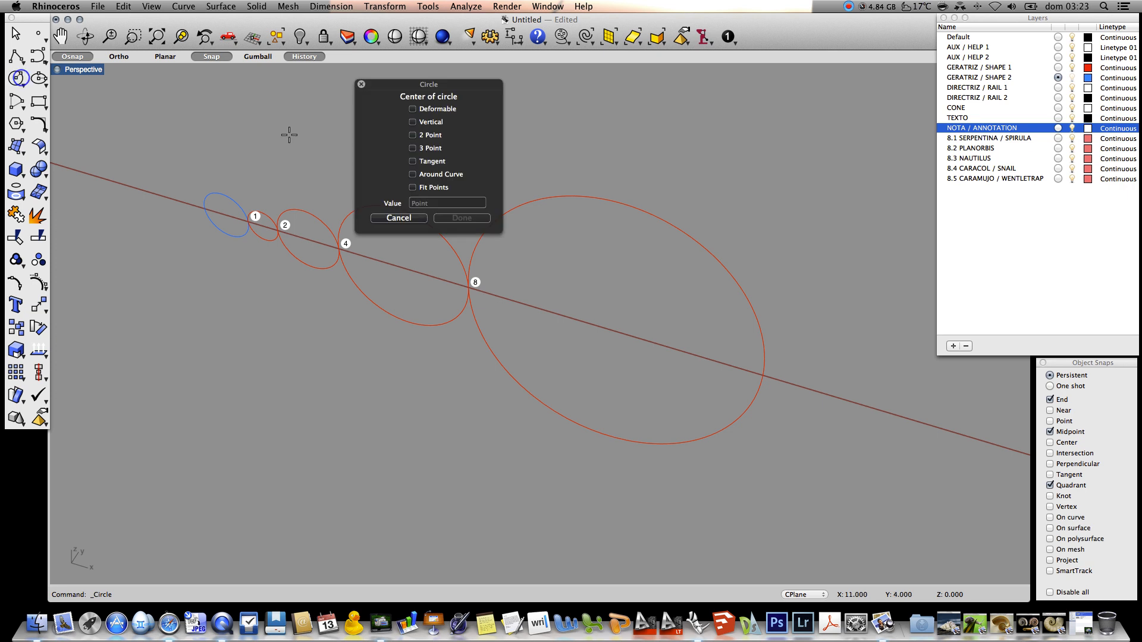
{"action": "left_click", "coordinate": [426, 134]}
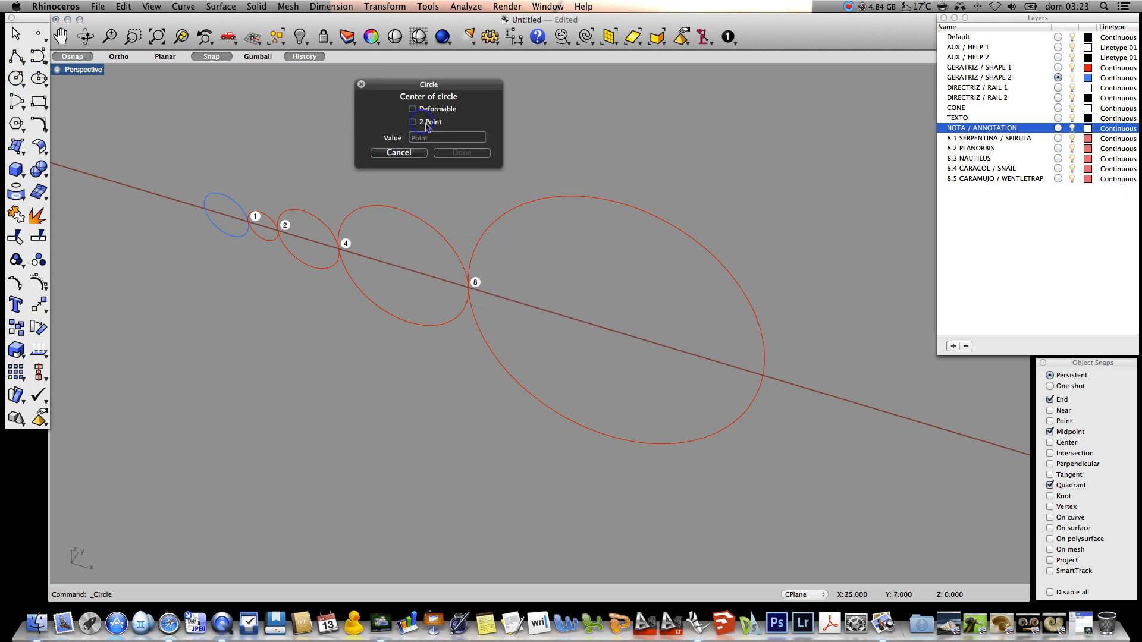
{"action": "left_click", "coordinate": [207, 209]}
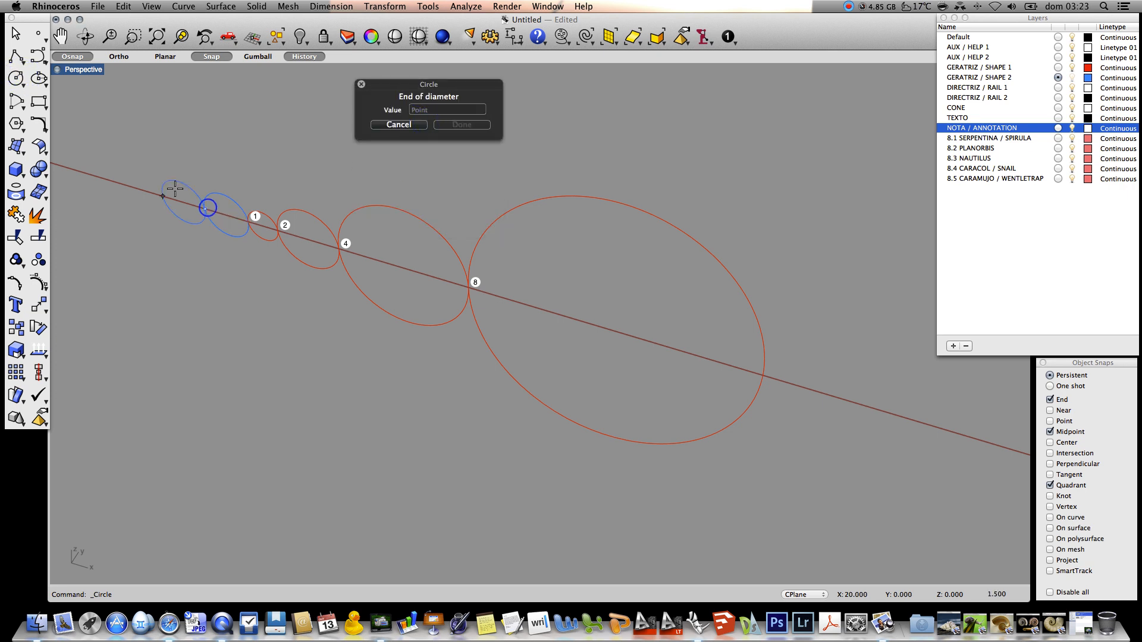
{"action": "left_click", "coordinate": [119, 185]}
Draw a third vertical two-point circle with diameter 6 from the far quadrant of the diameter 3 circle toward negative X.
{"action": "right_click", "coordinate": [137, 185]}
{"action": "left_click", "coordinate": [431, 123]}
{"action": "left_click", "coordinate": [429, 125]}
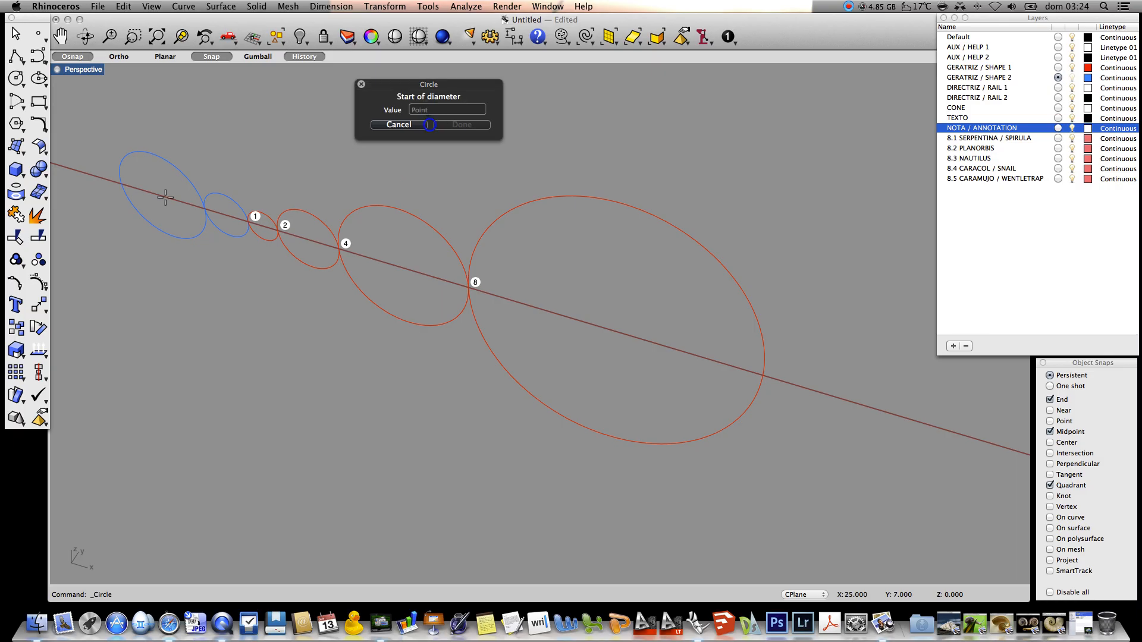
{"action": "left_click", "coordinate": [120, 184]}
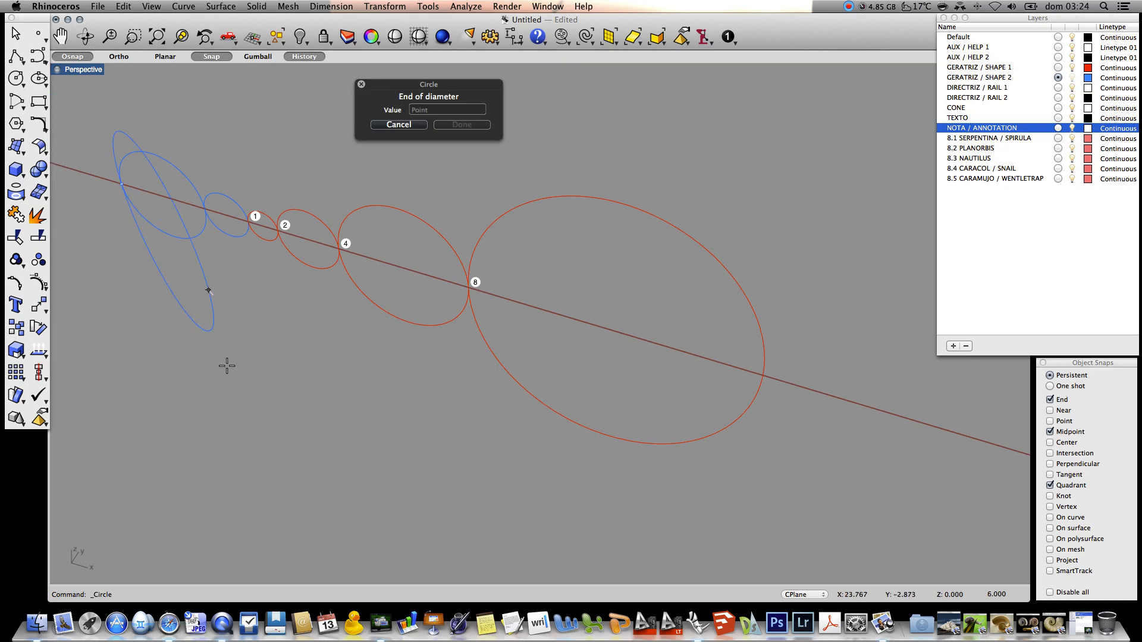
{"action": "left_click", "coordinate": [84, 173]}
Make TEXTO the current layer and dimension the smallest red circle's diameter between its quadrants, placing the dimension at Y -8.
{"action": "right_click_drag", "start_coordinate": [177, 302], "coordinate": [209, 350], "text": "ctrl"}
{"action": "right_click_drag", "start_coordinate": [122, 307], "coordinate": [291, 312], "text": "shift"}
{"action": "right_click_drag", "start_coordinate": [236, 225], "coordinate": [242, 202], "text": "ctrl"}
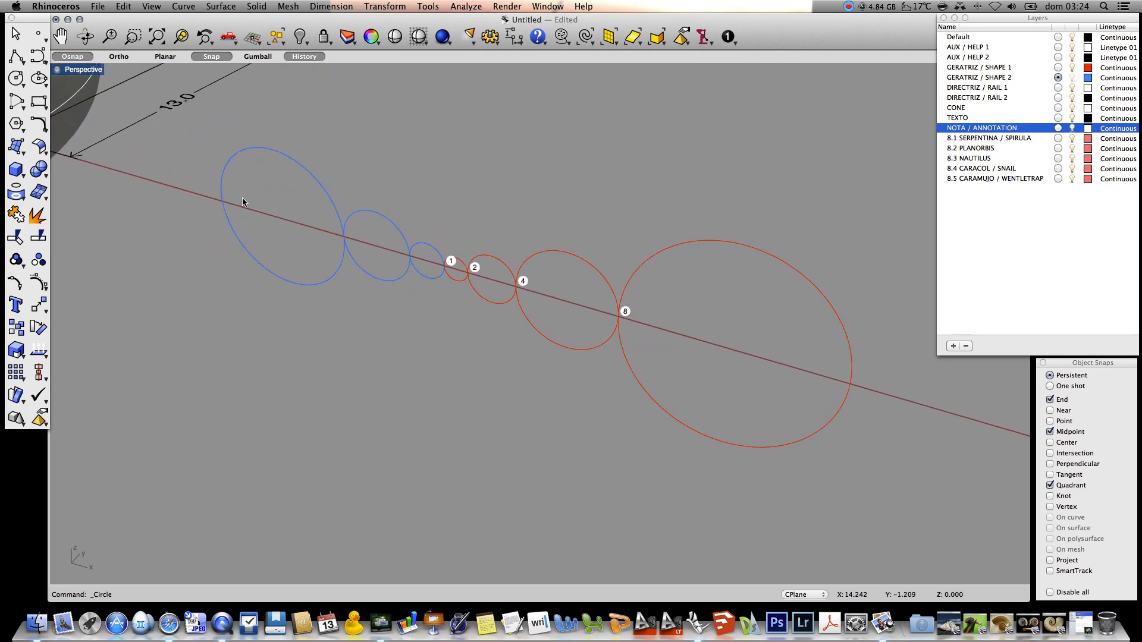
{"action": "left_click", "coordinate": [987, 118]}
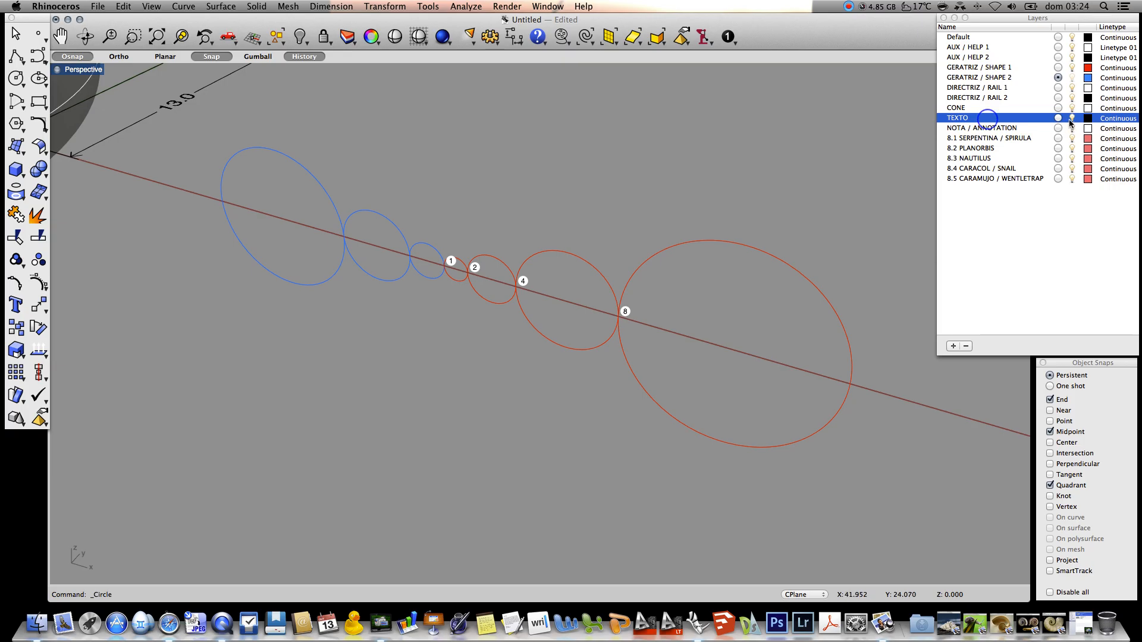
{"action": "left_click", "coordinate": [1058, 117]}
{"action": "type", "text": "Dim"}
{"action": "key", "text": "Return"}
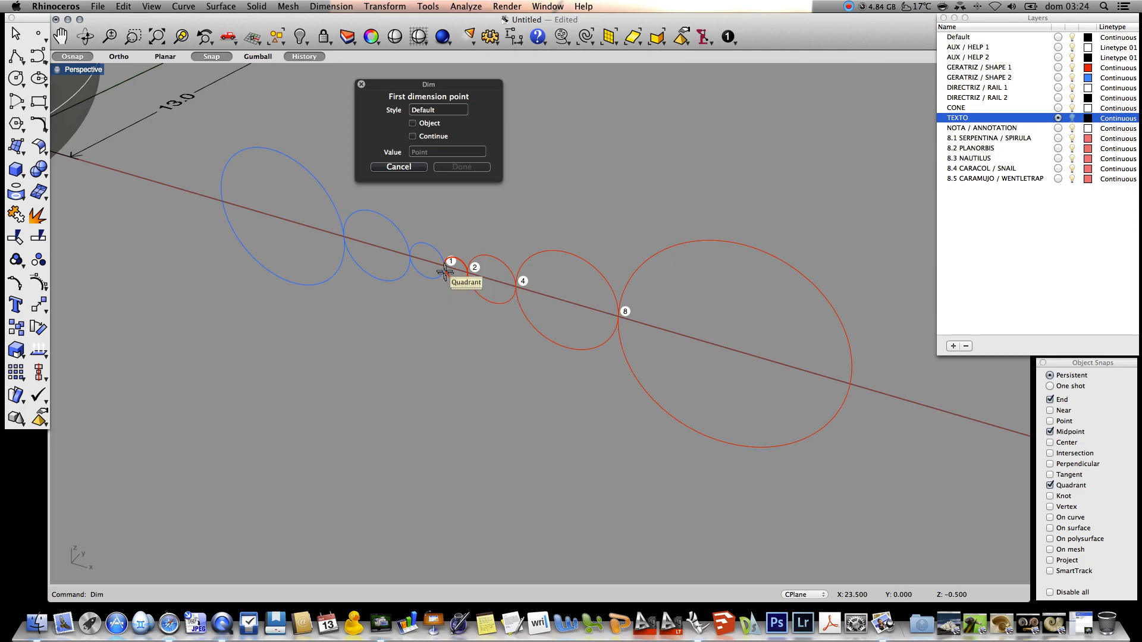
{"action": "left_click", "coordinate": [445, 272]}
{"action": "left_click", "coordinate": [464, 276]}
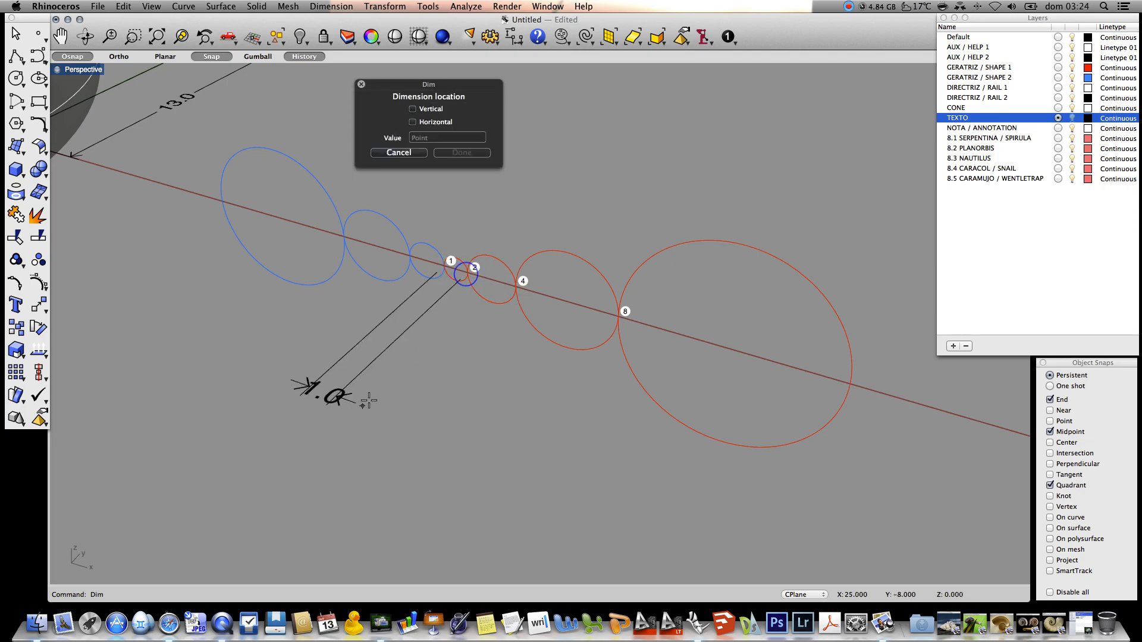
{"action": "left_click", "coordinate": [359, 403]}
Dimension the diameters of the second, third and fourth red circles, placing the dimensions in one line at Y -8.
{"action": "left_click", "coordinate": [469, 274]}
{"action": "left_click", "coordinate": [509, 294]}
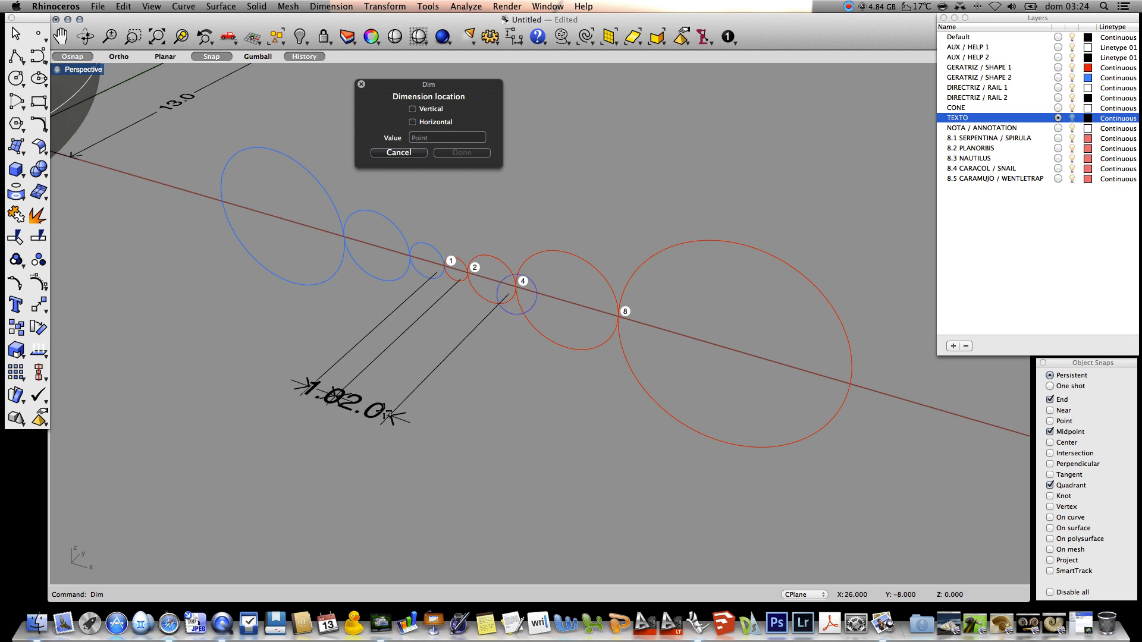
{"action": "left_click", "coordinate": [385, 412]}
{"action": "left_click", "coordinate": [515, 289]}
{"action": "left_click", "coordinate": [615, 320]}
{"action": "left_click", "coordinate": [482, 454]}
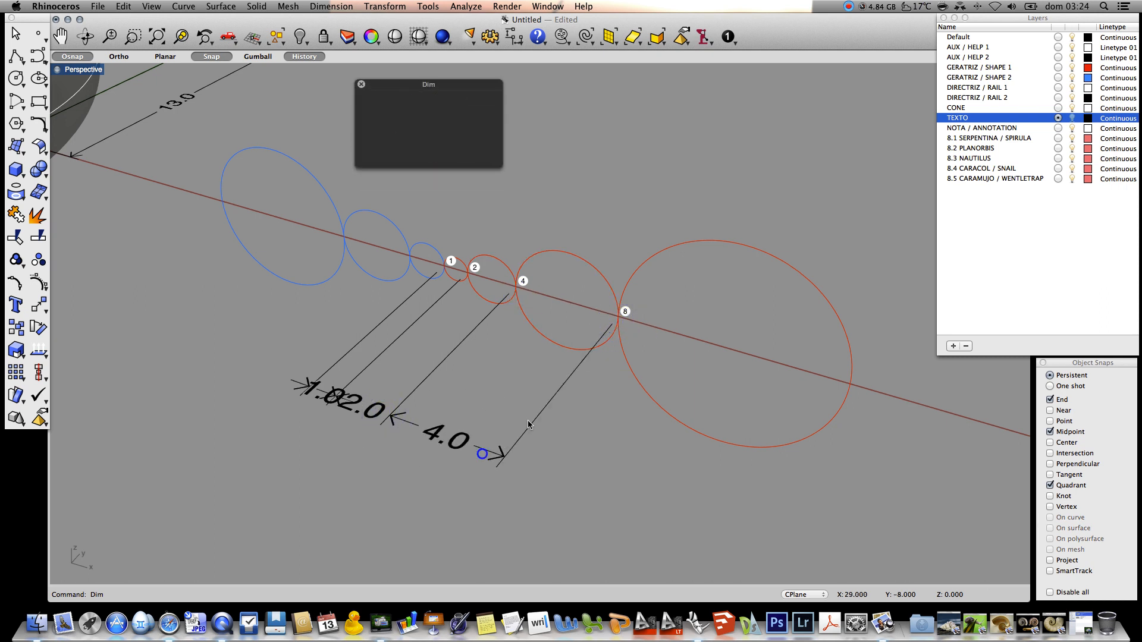
{"action": "left_click", "coordinate": [618, 316]}
{"action": "left_click", "coordinate": [844, 384]}
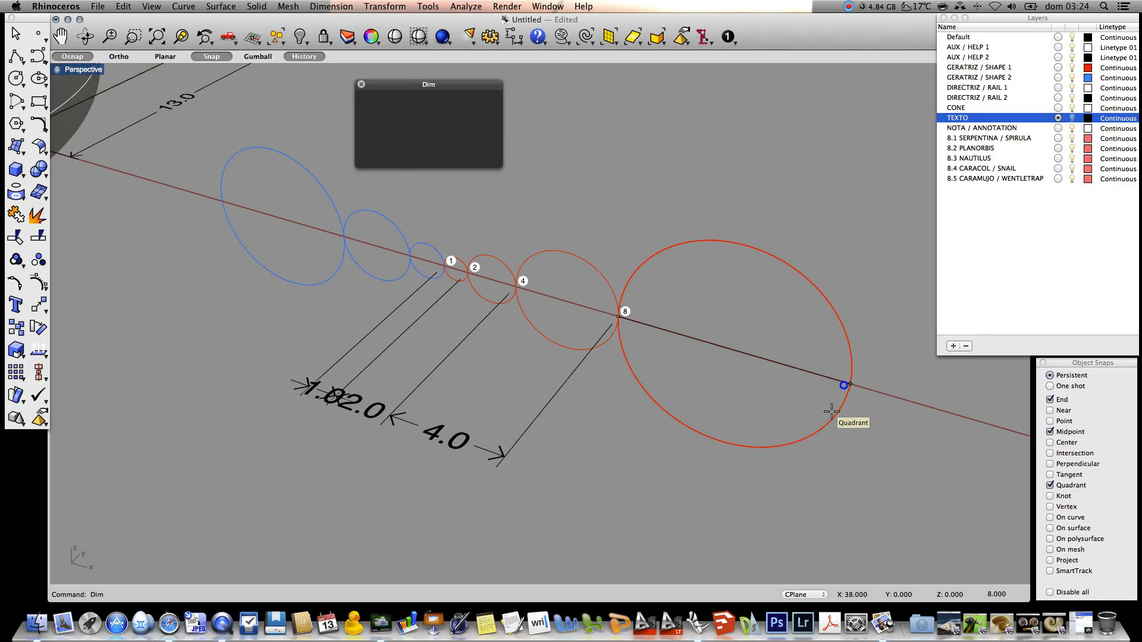
{"action": "left_click", "coordinate": [702, 529]}
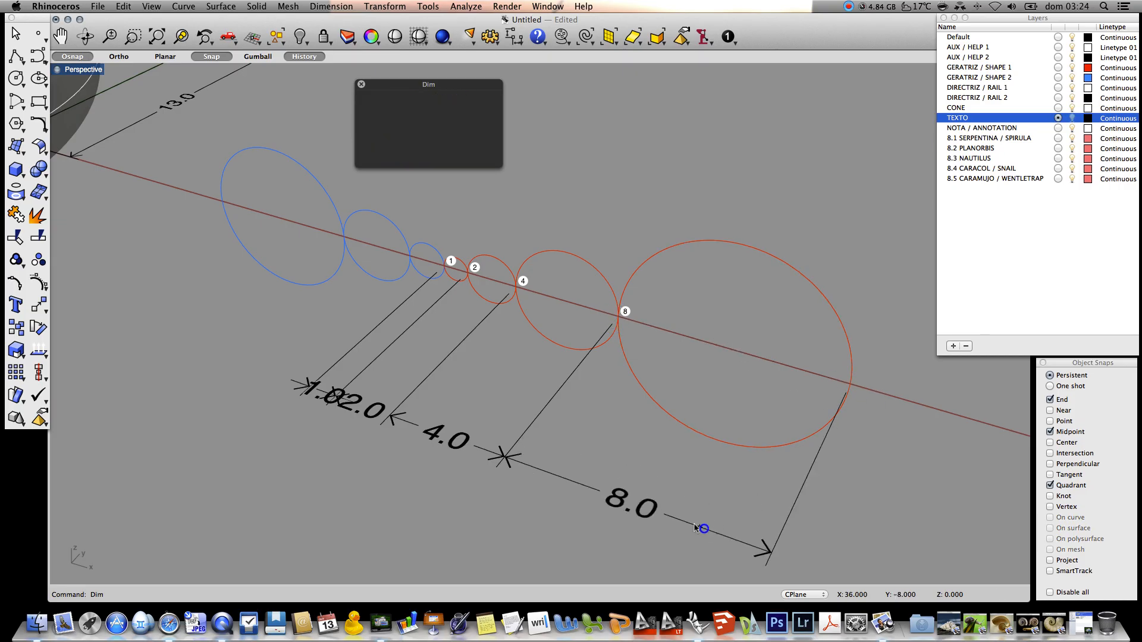
Dimension the diameters of the smallest and middle blue circles between their quadrants, on the same side as the red circles' dimensions.
{"action": "key", "text": "Return"}
{"action": "left_click", "coordinate": [442, 269]}
{"action": "left_click", "coordinate": [407, 258]}
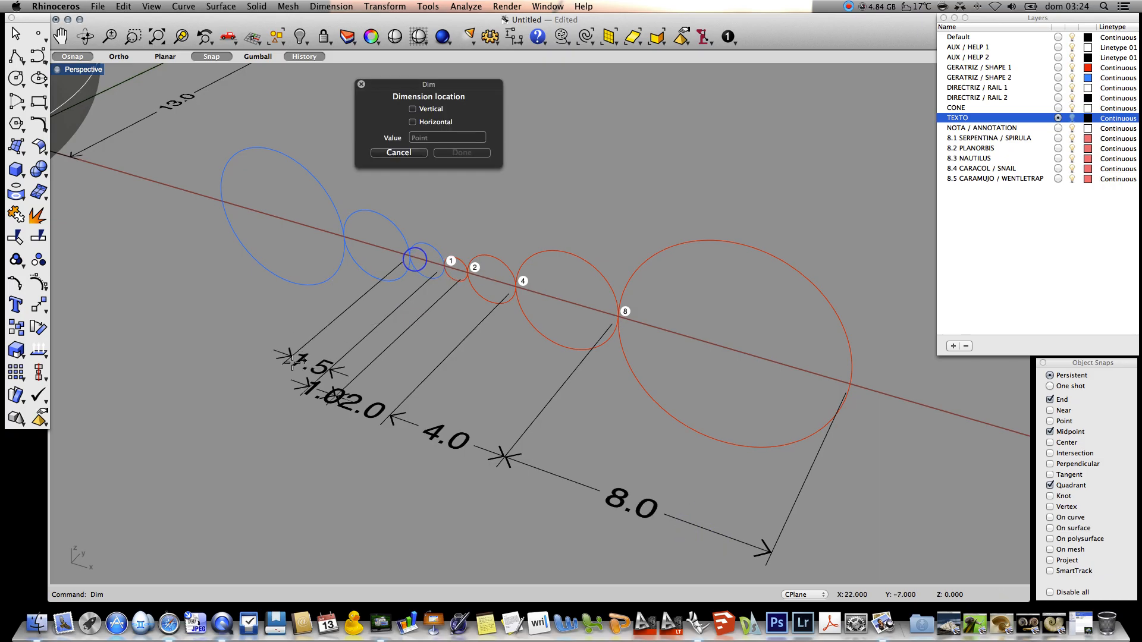
{"action": "left_click", "coordinate": [245, 389]}
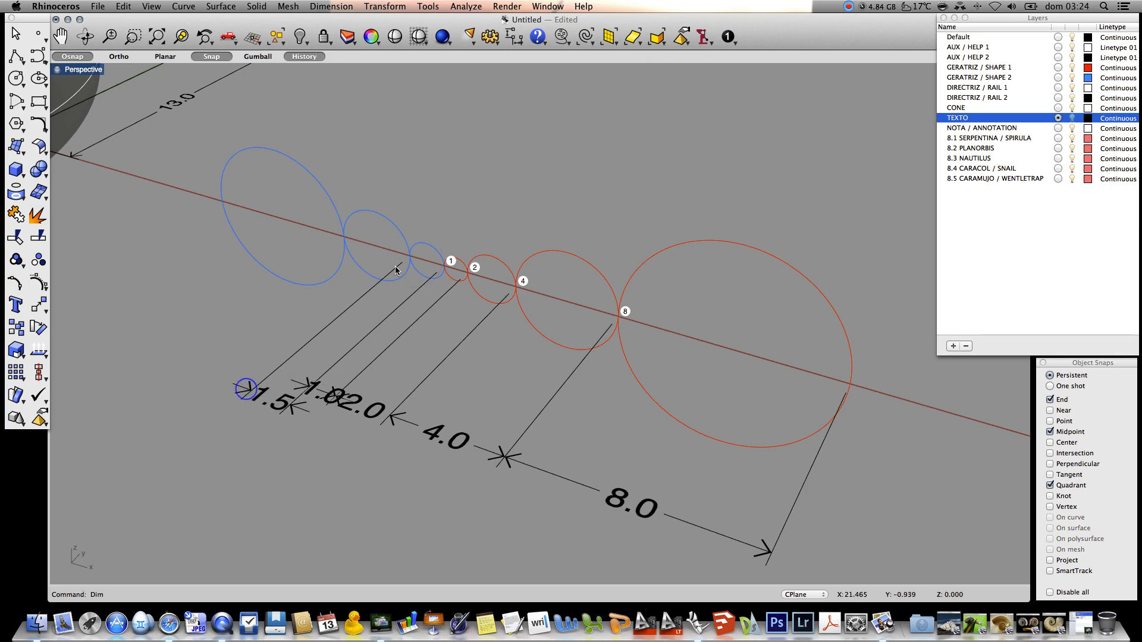
{"action": "key", "text": "Return"}
{"action": "left_click", "coordinate": [409, 256]}
{"action": "left_click", "coordinate": [350, 240]}
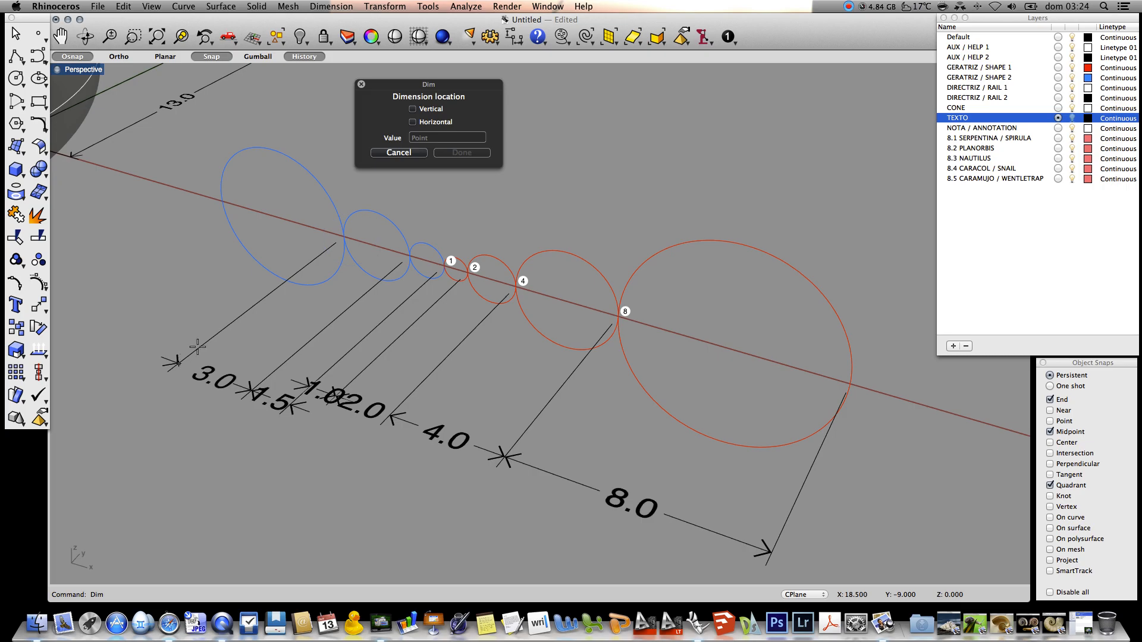
{"action": "left_click", "coordinate": [196, 340]}
Dimension the largest blue circle's diameter, placing it in line with the middle blue circle's dimension.
{"action": "key", "text": "Return"}
{"action": "left_click", "coordinate": [344, 238]}
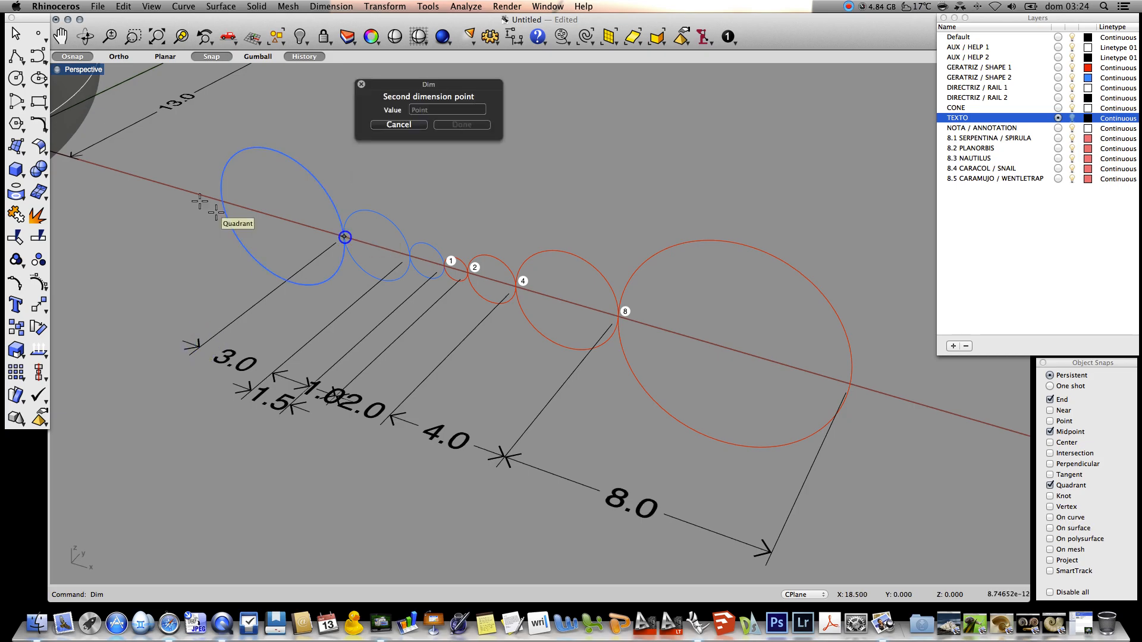
{"action": "left_click", "coordinate": [216, 203]}
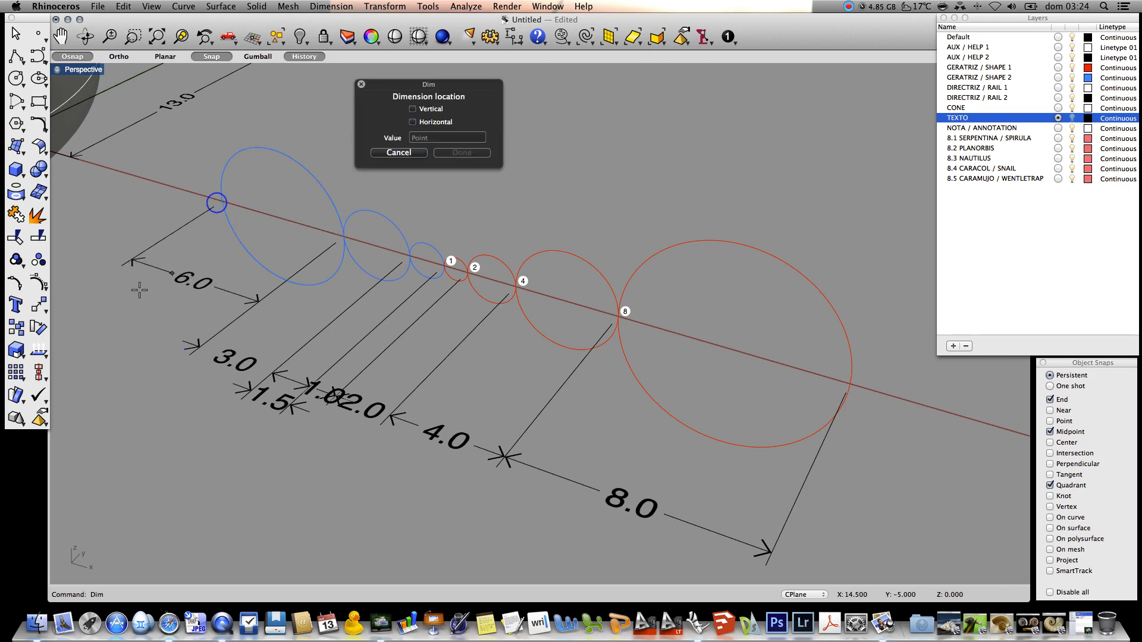
{"action": "left_click", "coordinate": [107, 314]}
{"action": "key", "text": "Return"}
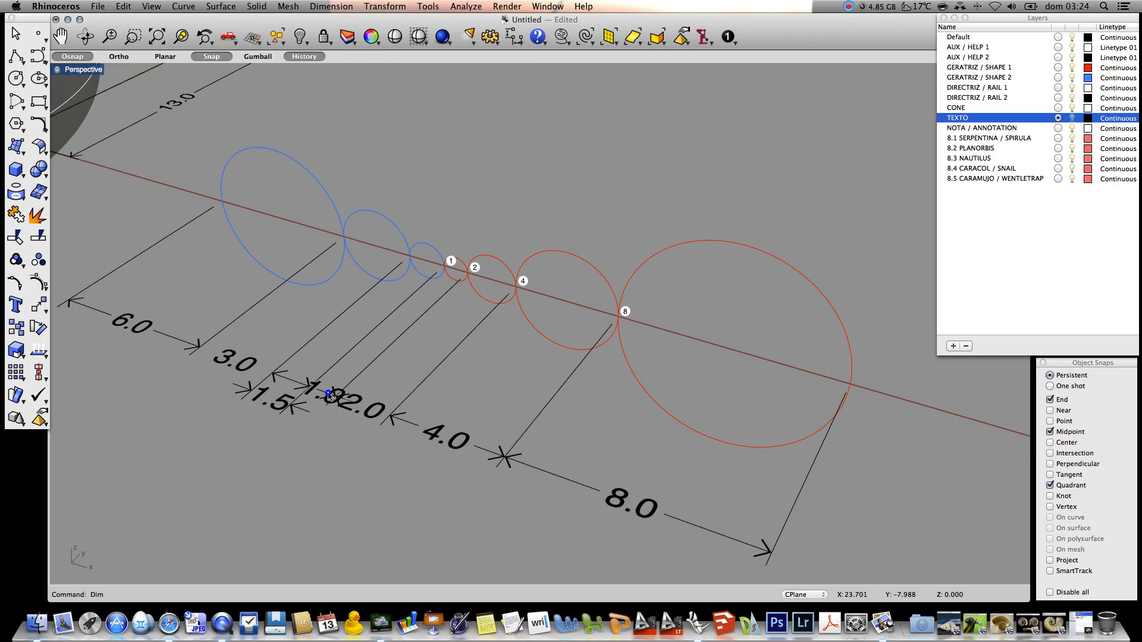
Delete the smallest red circle's dimension, which overlaps the dimension beside it.
{"action": "left_click", "coordinate": [329, 396]}
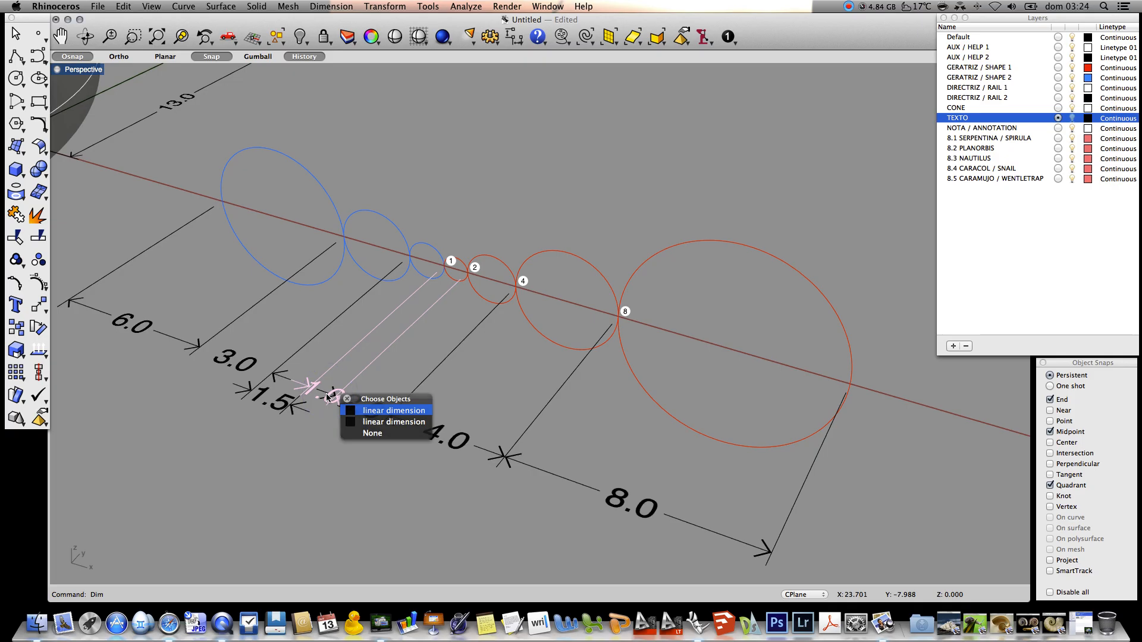
{"action": "key", "text": "Return"}
{"action": "key", "text": "Delete"}
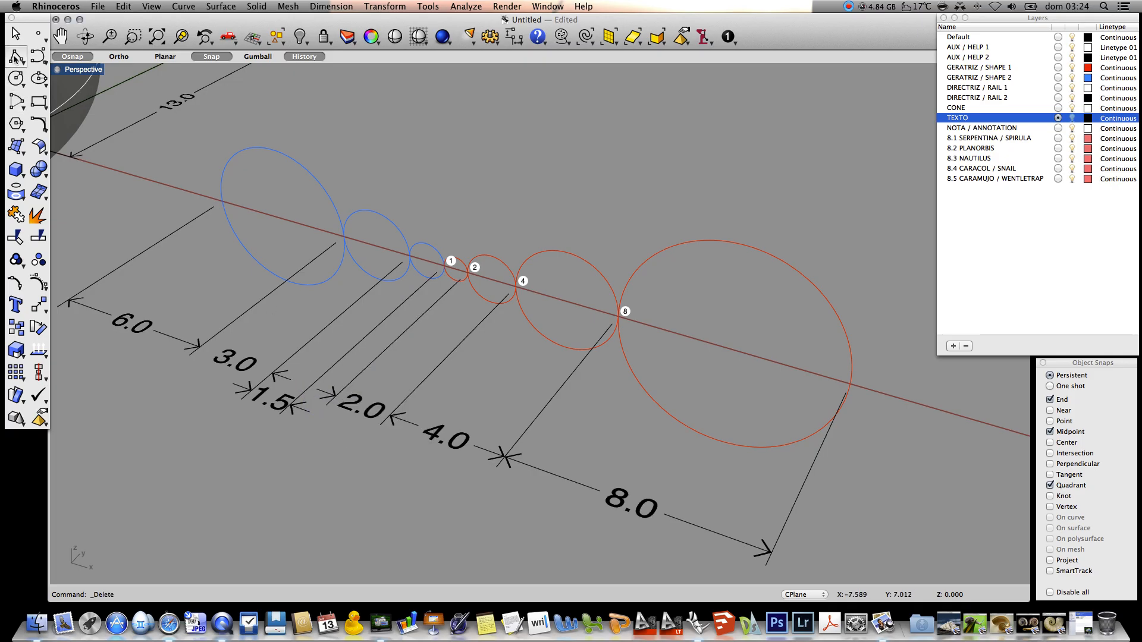
Dimension the smallest red circle's diameter again, placing it closer to the circles at Y -7, clear of the neighbouring dimension texts.
{"action": "type", "text": "Dim"}
{"action": "key", "text": "Return"}
{"action": "left_click", "coordinate": [469, 277]}
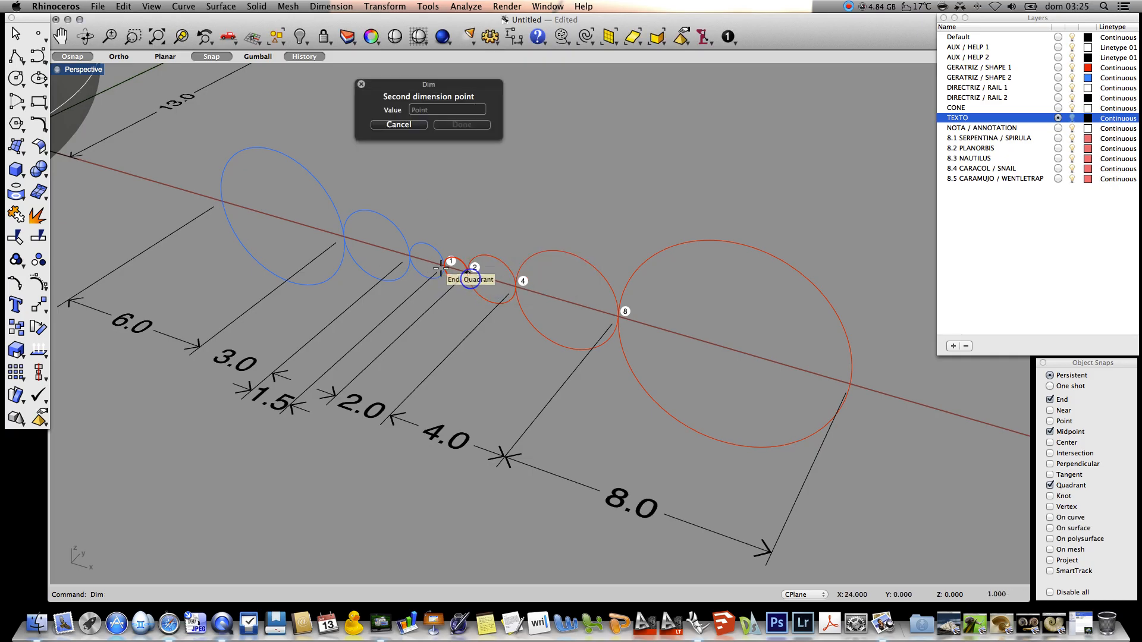
{"action": "left_click", "coordinate": [450, 259]}
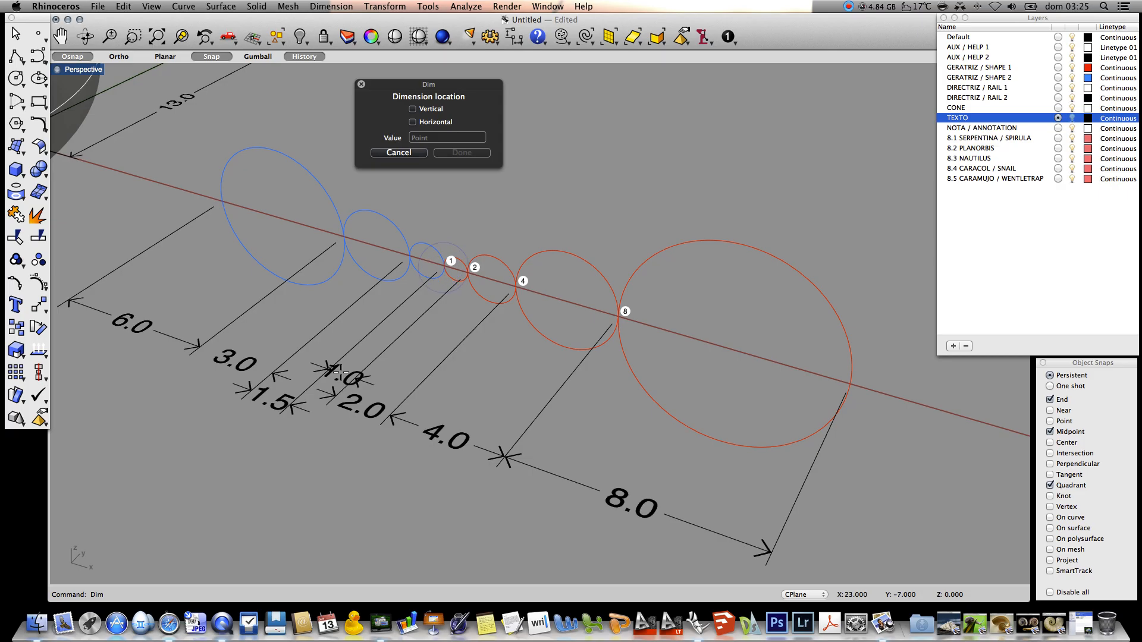
{"action": "left_click", "coordinate": [335, 373]}
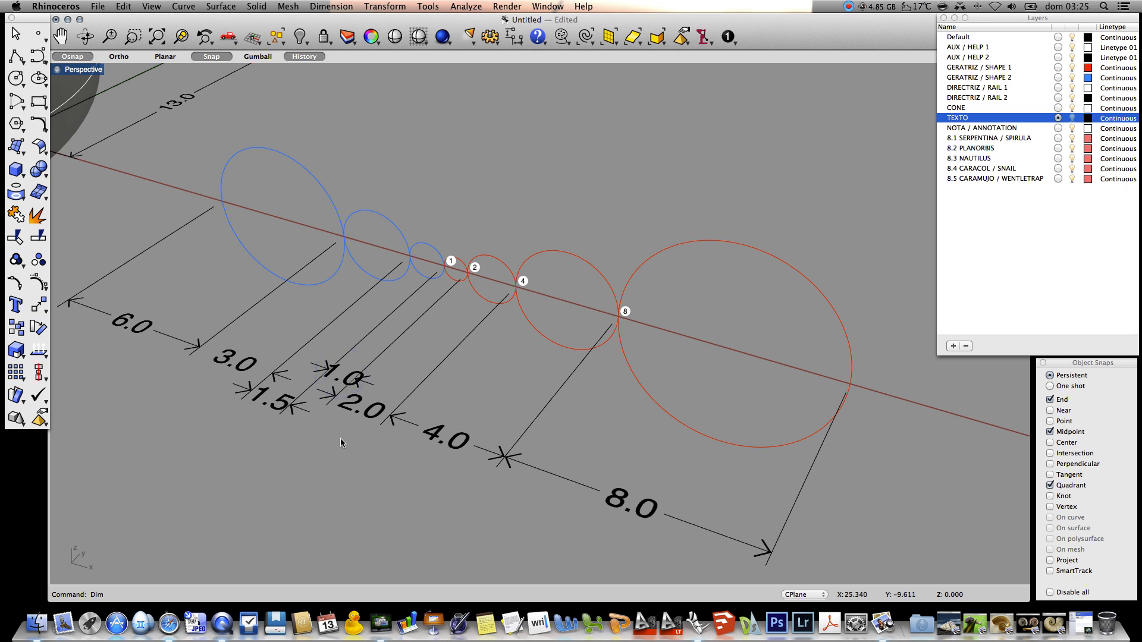
Place the text "8.2 PLANORBIS" with 1.00 mm height at X 15, Y -13, below the blue circles' dimensions.
{"action": "scroll", "coordinate": [340, 439], "scroll_direction": "down", "scroll_amount": 2}
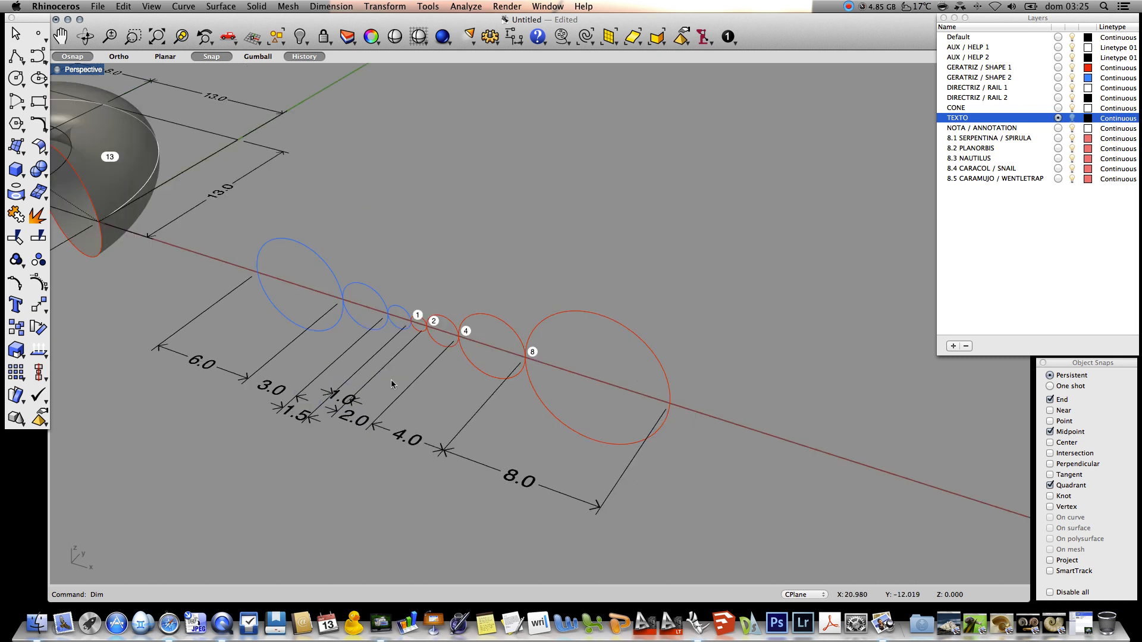
{"action": "type", "text": "Text"}
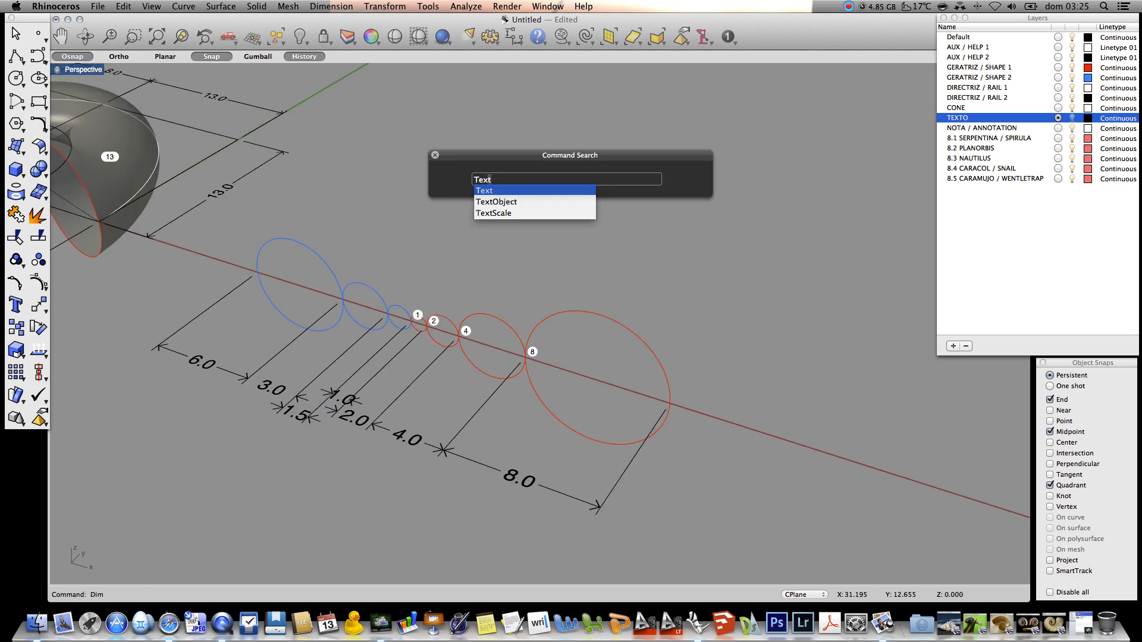
{"action": "key", "text": "Return"}
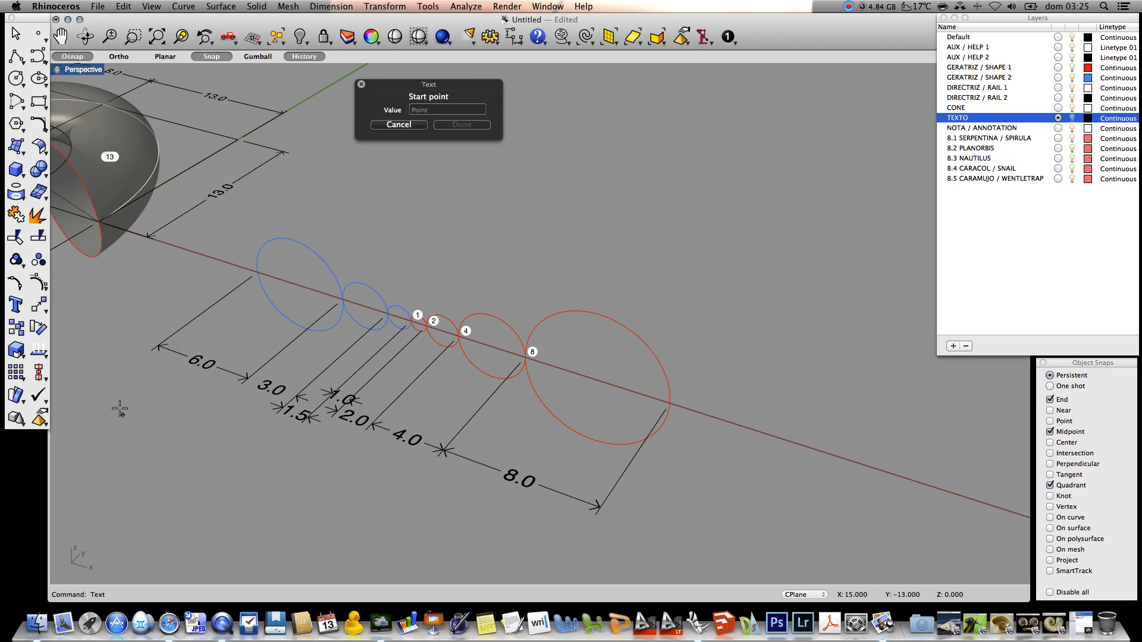
{"action": "left_click", "coordinate": [119, 409]}
{"action": "left_click_drag", "start_coordinate": [662, 375], "coordinate": [891, 371]}
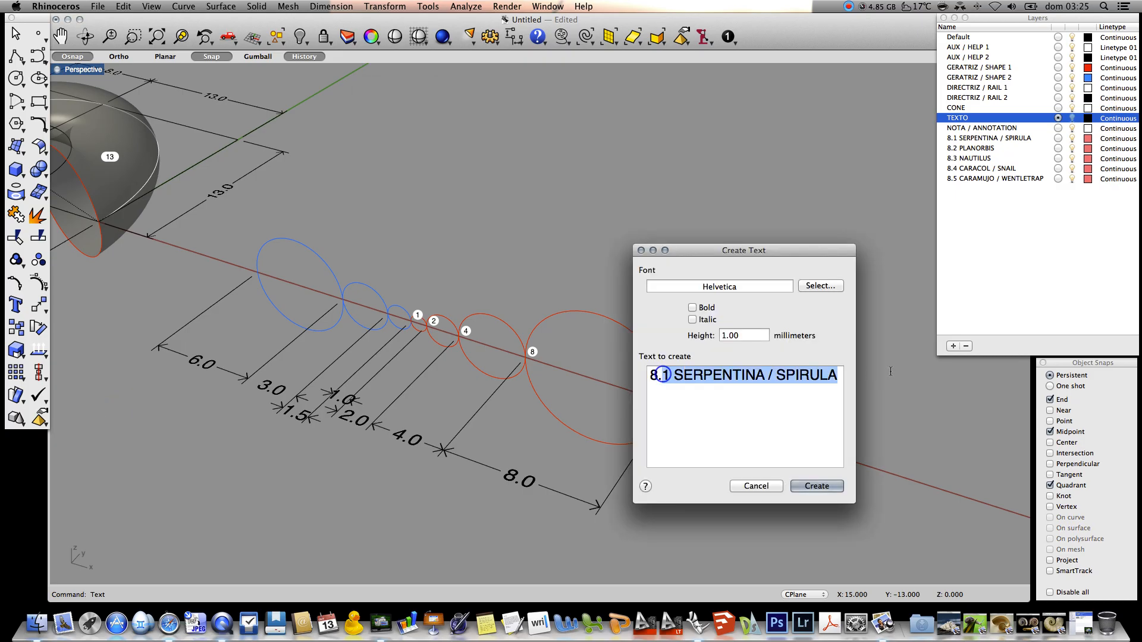
{"action": "type", "text": "2 PLANORBIS"}
{"action": "left_click", "coordinate": [823, 487]}
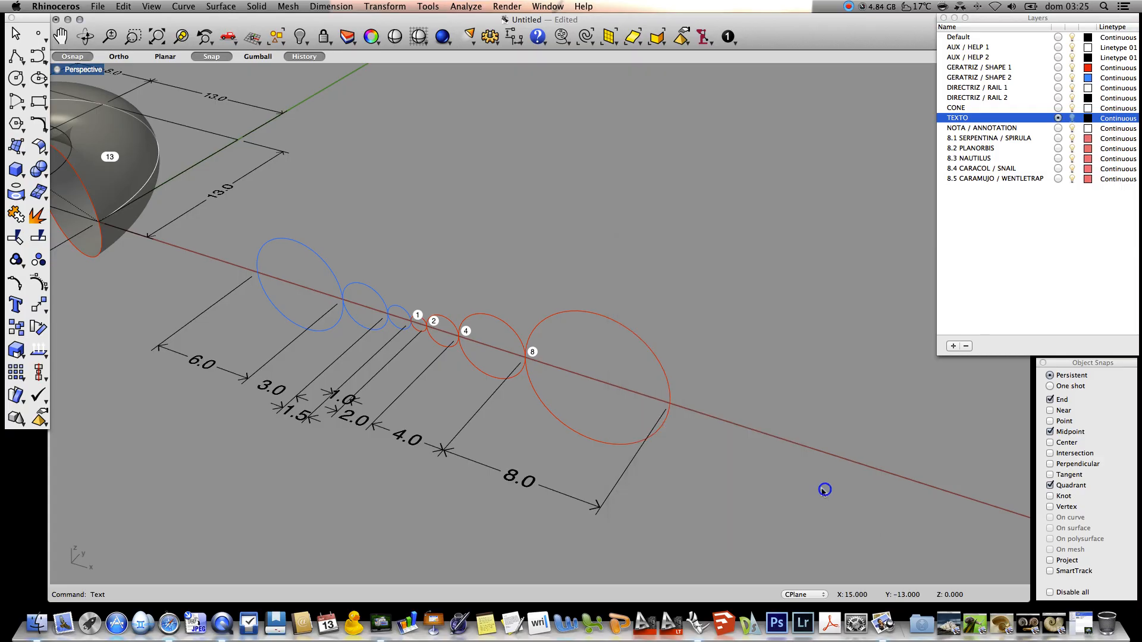
{"action": "right_click_drag", "start_coordinate": [310, 343], "coordinate": [318, 357]}
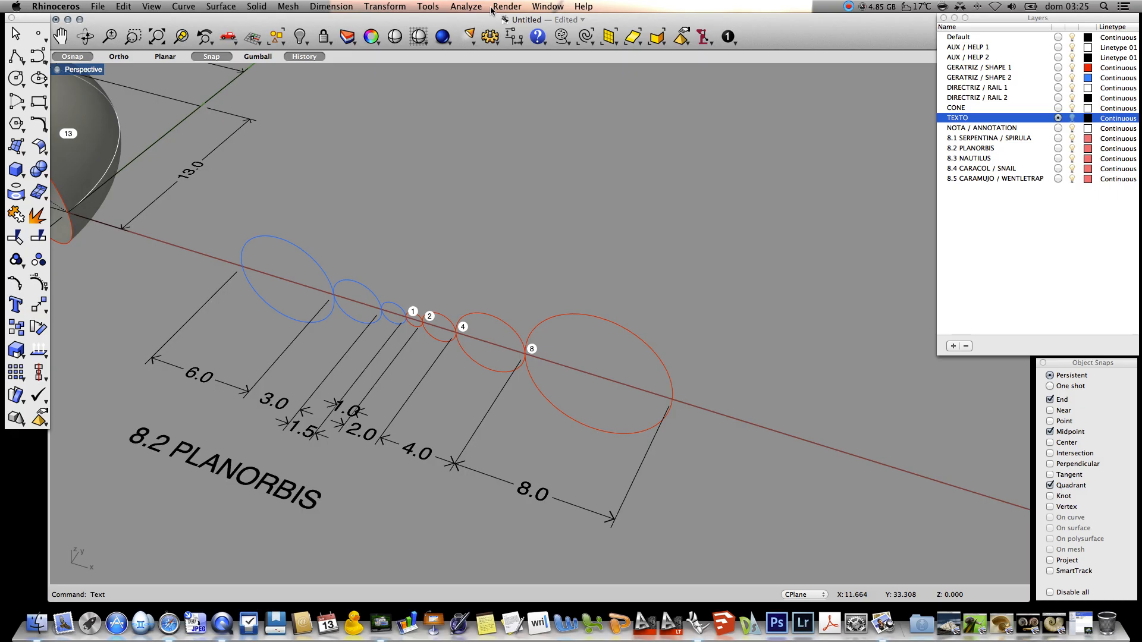
Make the NOTA / ANNOTATION layer current and place annotation dot 6 at the outer quadrant of the largest blue circle.
{"action": "left_click", "coordinate": [728, 37]}
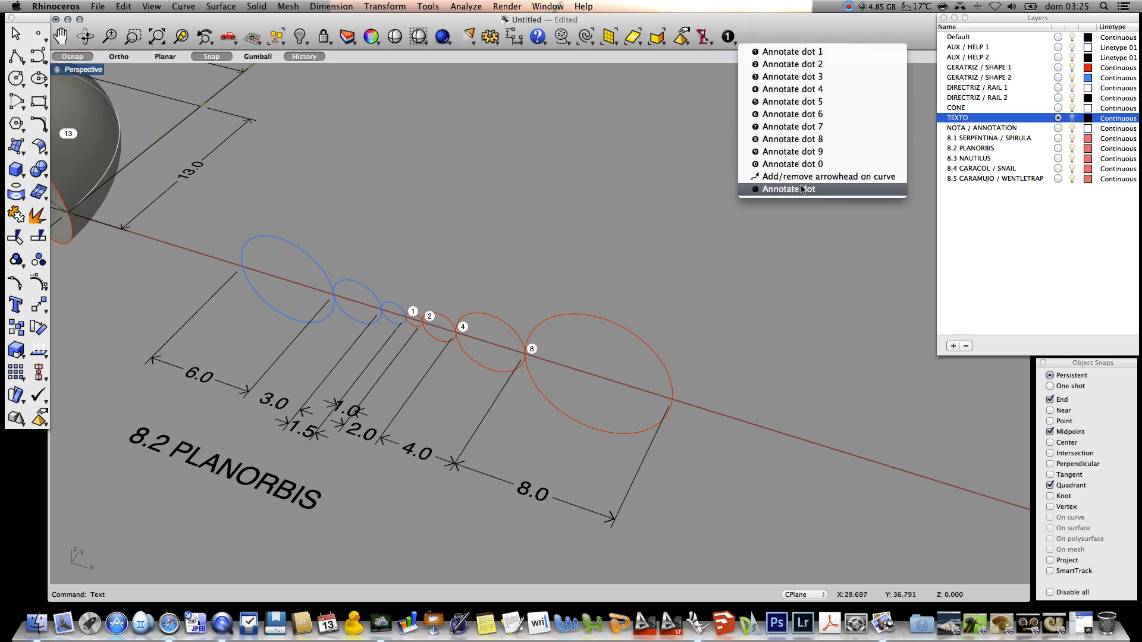
{"action": "left_click", "coordinate": [767, 189]}
{"action": "left_click_drag", "start_coordinate": [212, 399], "coordinate": [155, 399]}
{"action": "key", "text": "Return"}
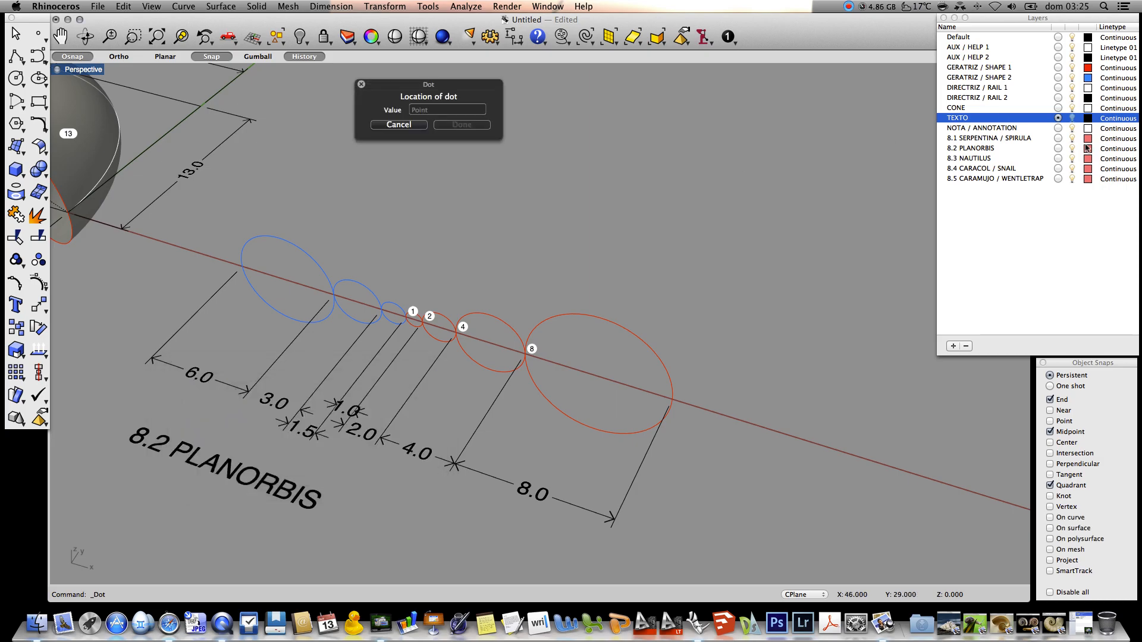
{"action": "left_click", "coordinate": [1058, 128]}
{"action": "left_click", "coordinate": [249, 261]}
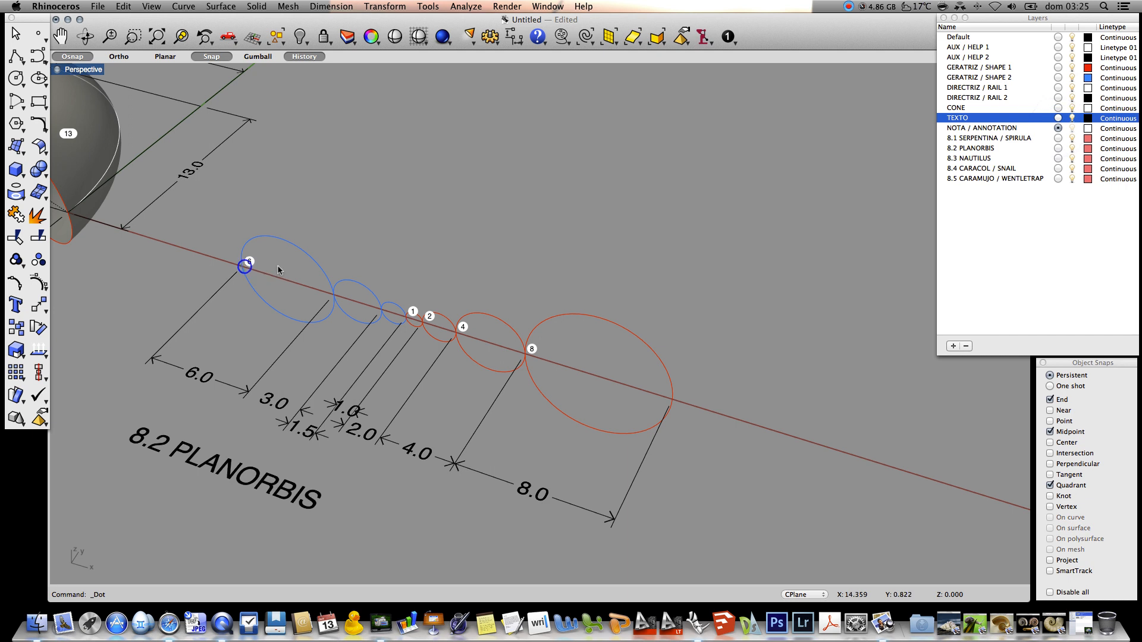
Label the middle and smallest blue circles with annotation dots 3 and 1.5 at their quadrants facing the largest blue circle.
{"action": "double_click", "coordinate": [206, 393]}
{"action": "type", "text": "3"}
{"action": "left_click", "coordinate": [394, 445]}
{"action": "left_click", "coordinate": [341, 289]}
{"action": "double_click", "coordinate": [200, 395]}
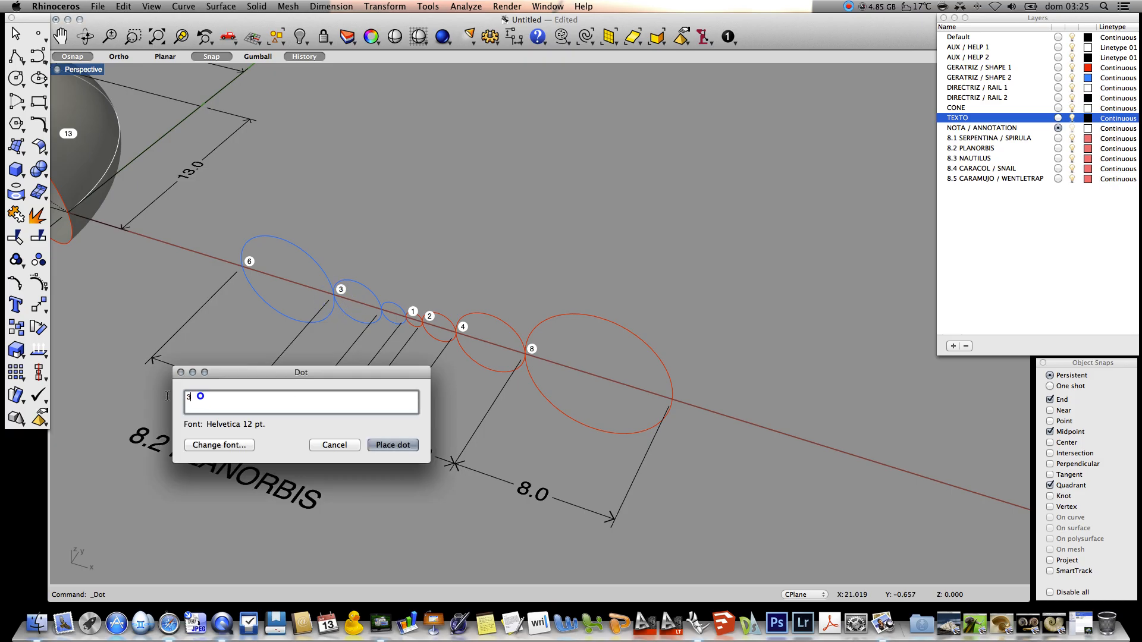
{"action": "type", "text": "1.5"}
{"action": "left_click", "coordinate": [392, 445]}
{"action": "left_click", "coordinate": [390, 305]}
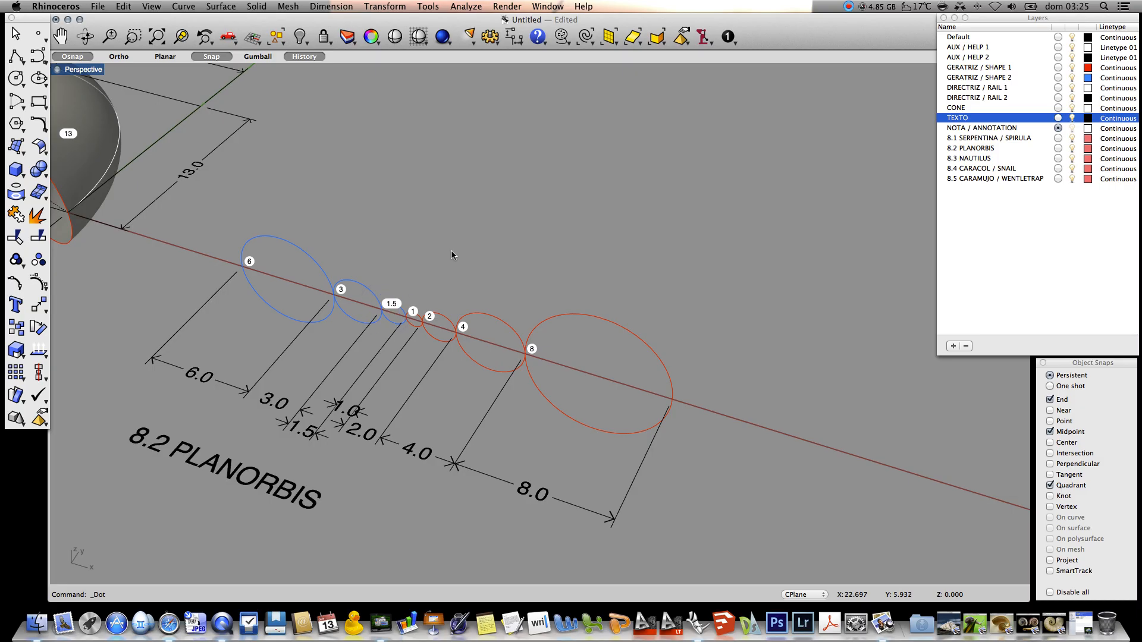
{"action": "right_click_drag", "start_coordinate": [452, 255], "coordinate": [441, 280]}
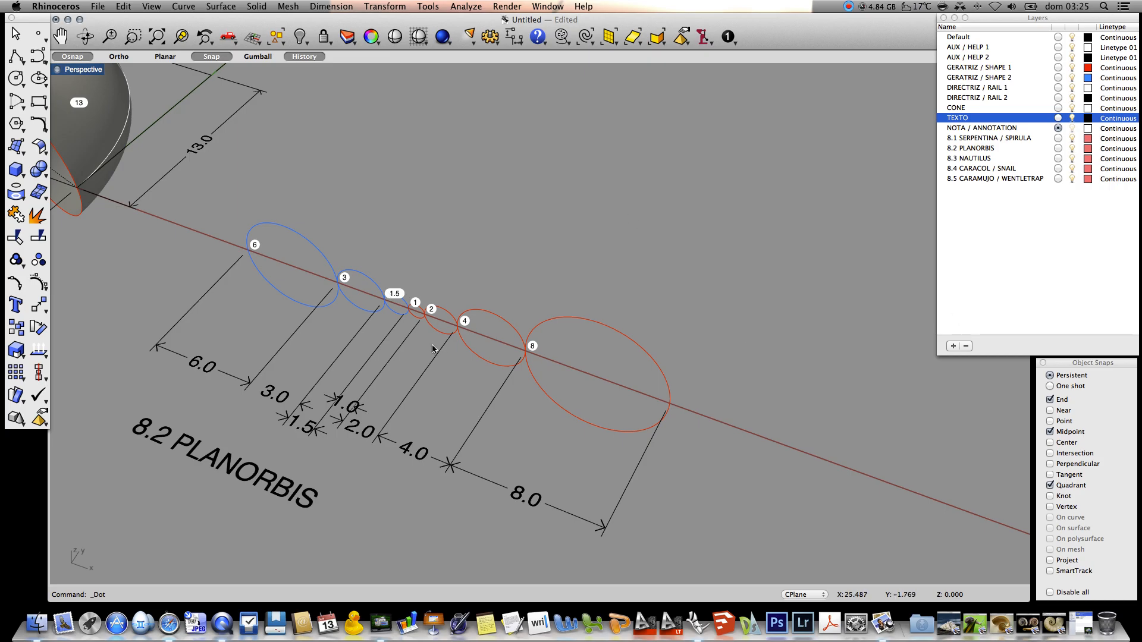
Hide the TEXTO and NOTA / ANNOTATION layers, making Default the current layer.
{"action": "left_click", "coordinate": [1071, 118]}
{"action": "right_click_drag", "start_coordinate": [304, 351], "coordinate": [314, 329]}
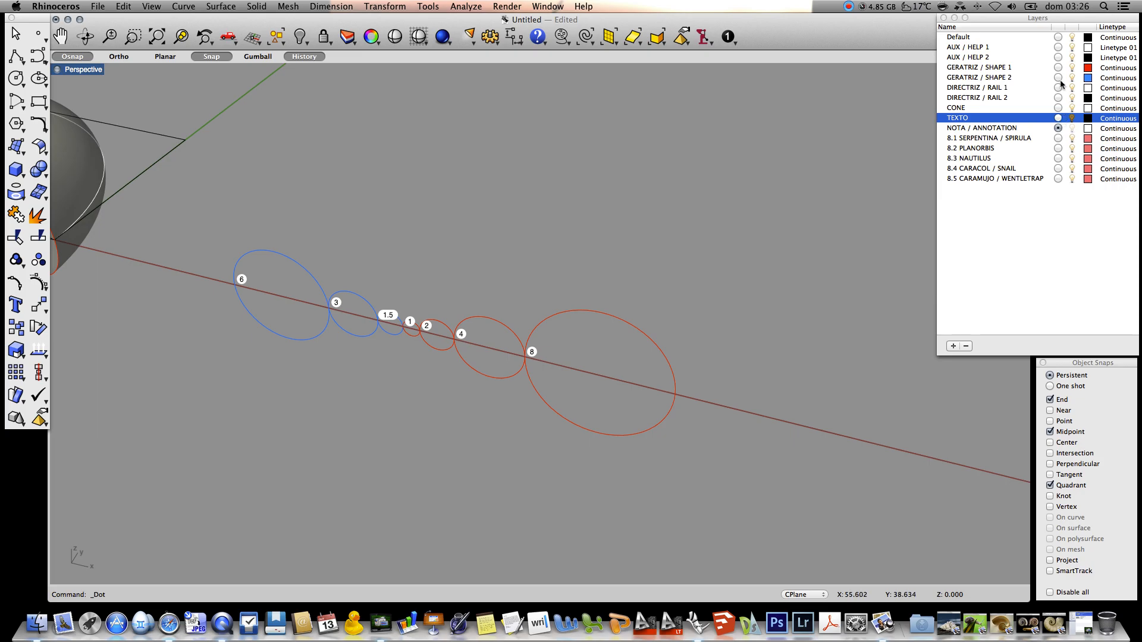
{"action": "left_click", "coordinate": [1058, 37]}
{"action": "left_click", "coordinate": [1072, 128]}
{"action": "right_click_drag", "start_coordinate": [419, 352], "coordinate": [284, 363]}
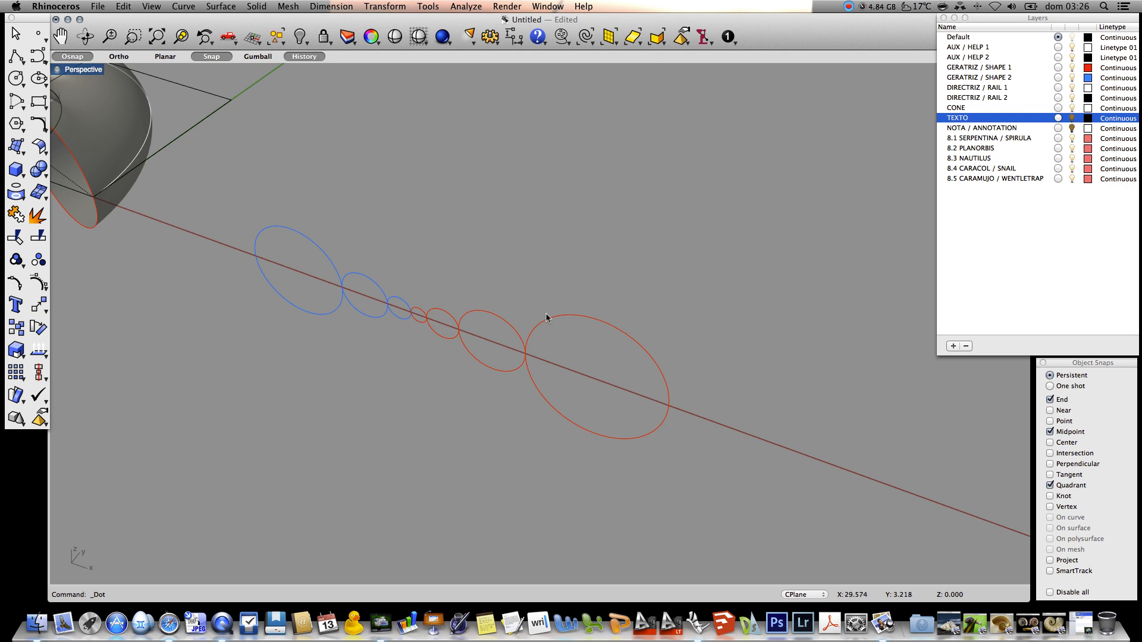
On layer AUX / HELP 1, draw a two-point circle between the outer quadrants of the largest red and largest blue circles.
{"action": "left_click", "coordinate": [1058, 47]}
{"action": "left_click", "coordinate": [16, 78]}
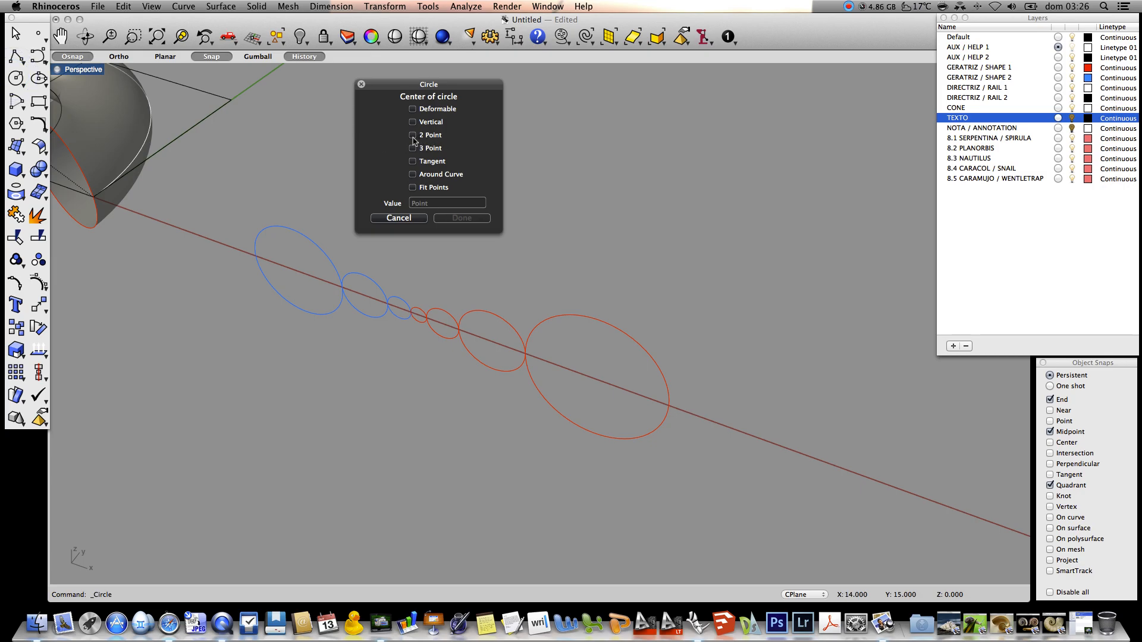
{"action": "left_click", "coordinate": [413, 136]}
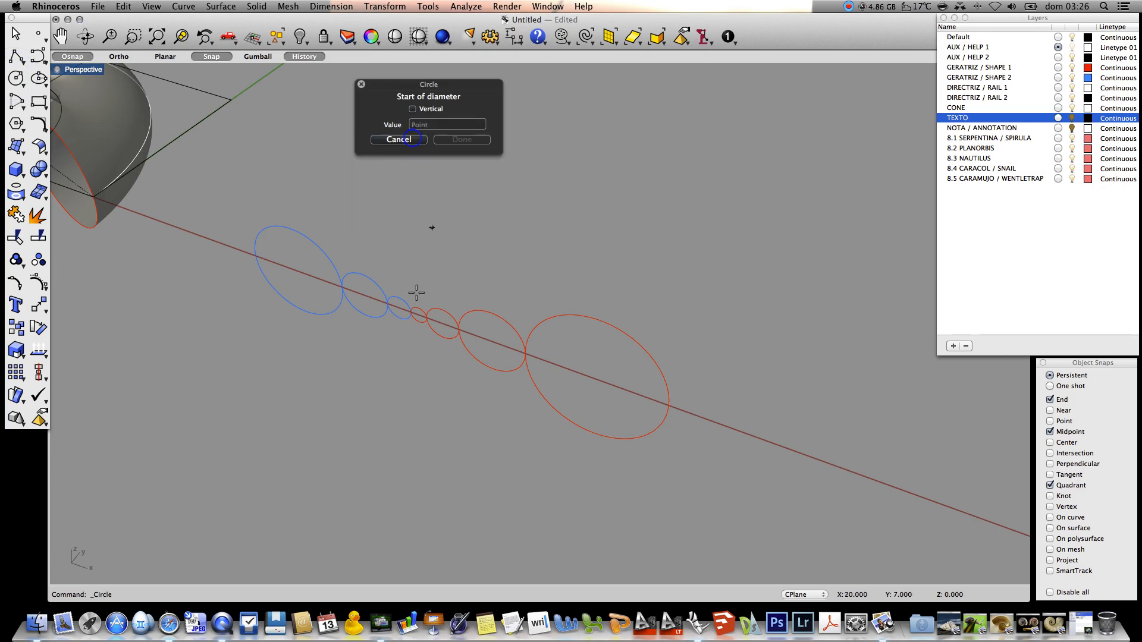
{"action": "left_click", "coordinate": [671, 407]}
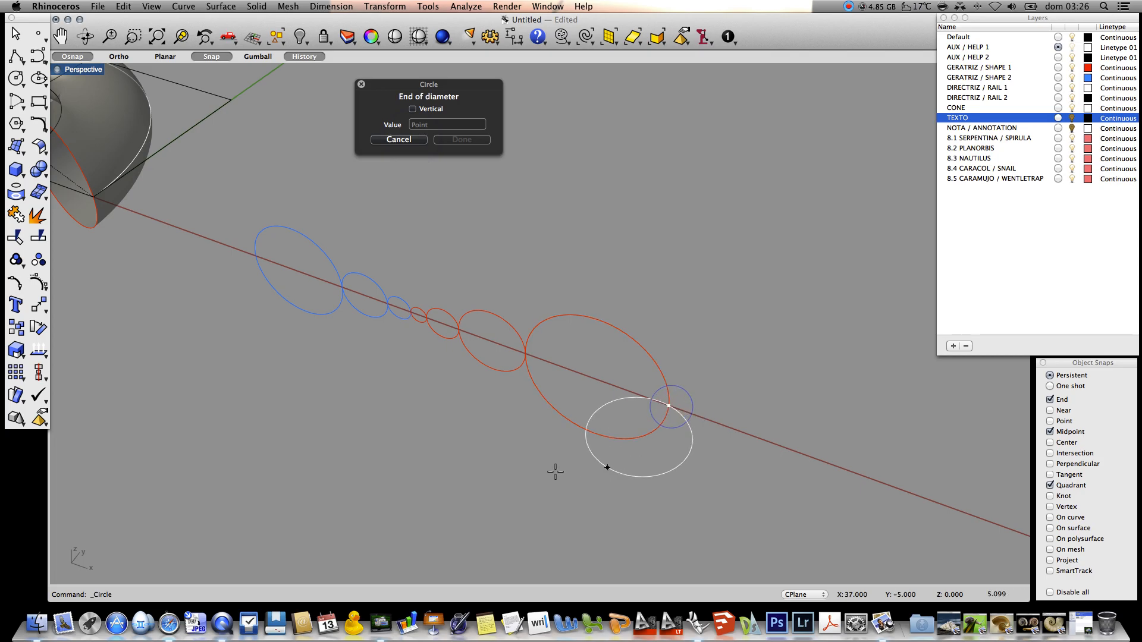
{"action": "left_click", "coordinate": [258, 257]}
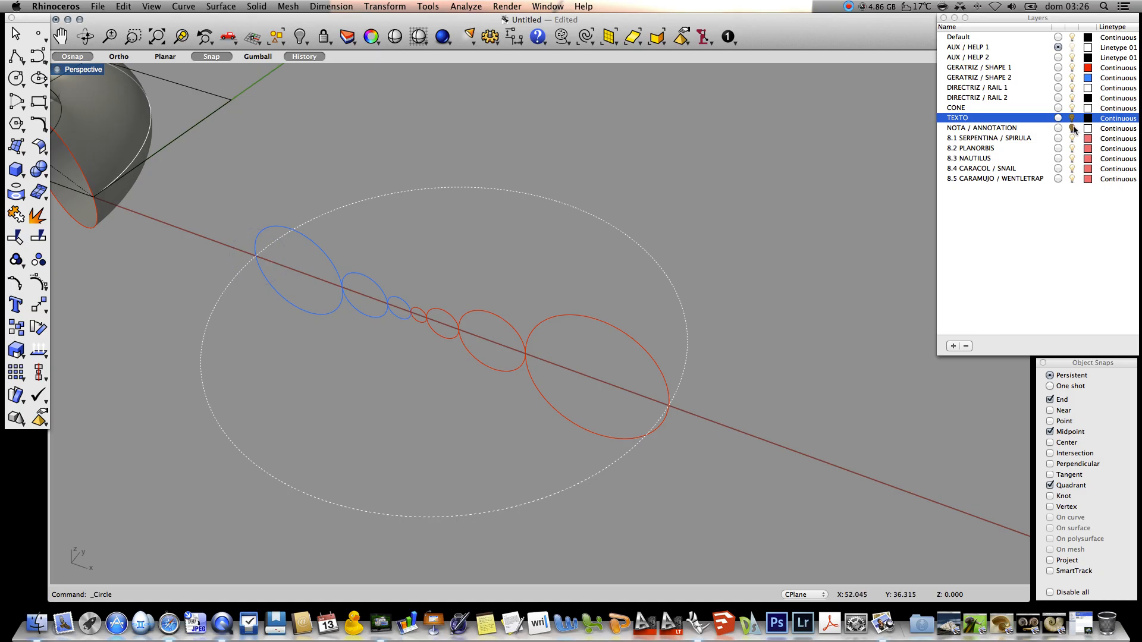
{"action": "right_click", "coordinate": [269, 261]}
{"action": "key", "text": "Escape"}
Draw diameter circles from the largest blue circle's outer quadrant to the 4–8 red junction, and from there to the 6–3 blue junction.
{"action": "left_click", "coordinate": [21, 82]}
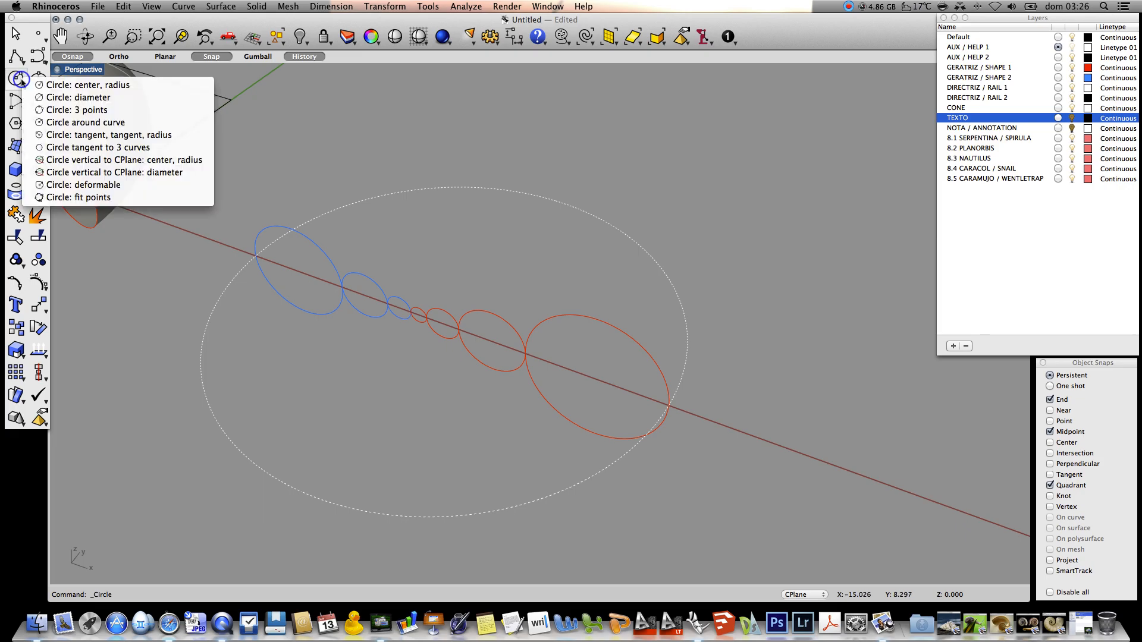
{"action": "left_click", "coordinate": [71, 98]}
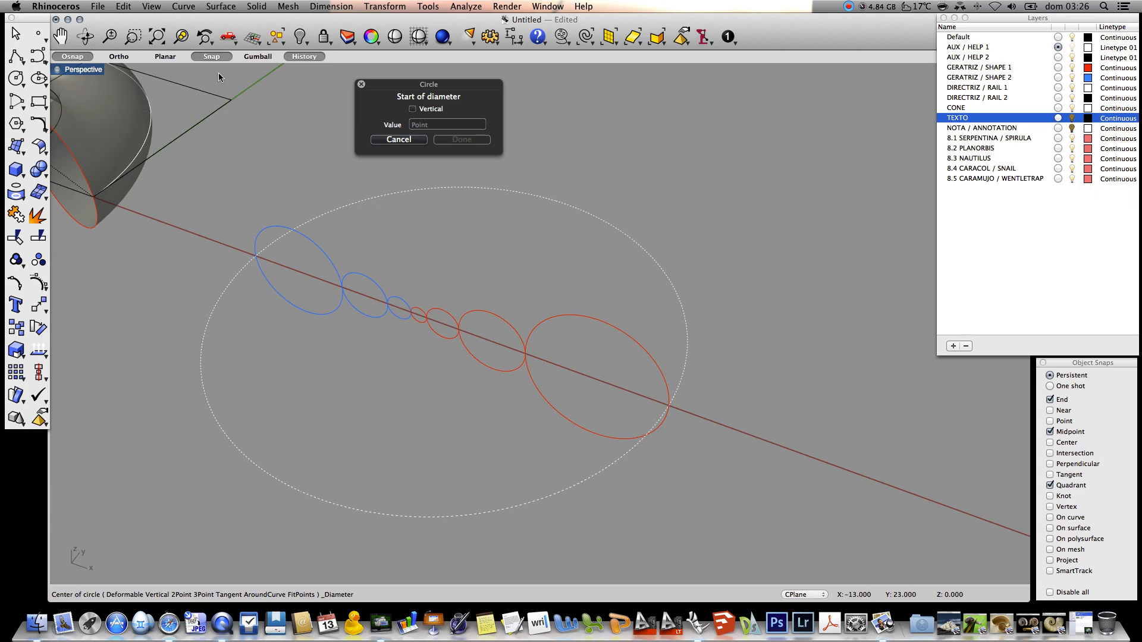
{"action": "left_click", "coordinate": [256, 256]}
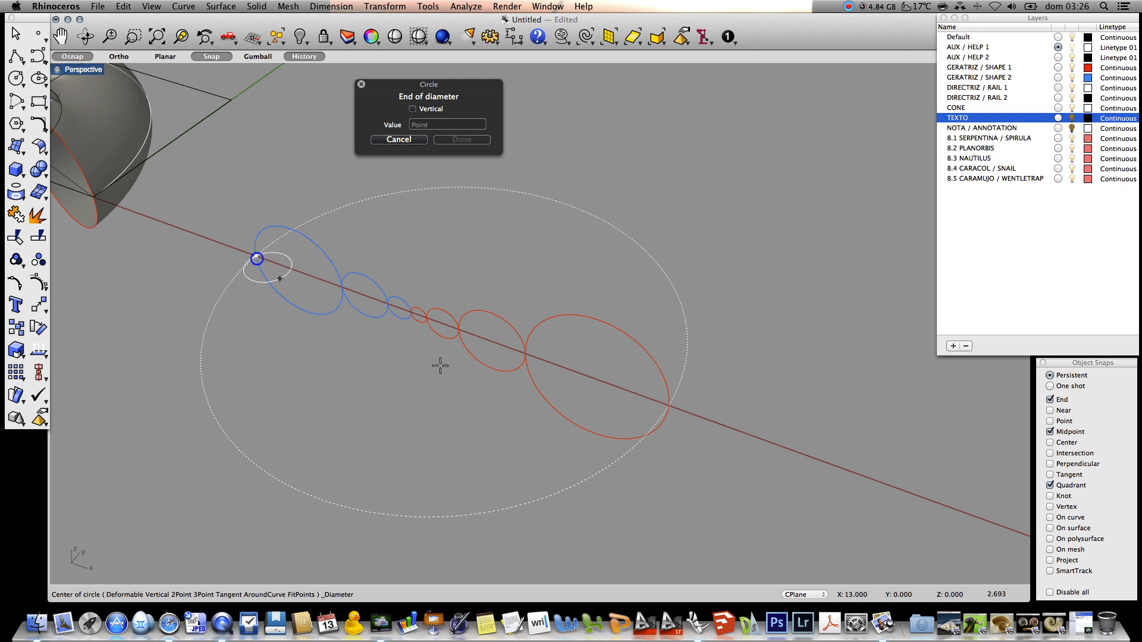
{"action": "left_click", "coordinate": [527, 356]}
{"action": "key", "text": "Return"}
{"action": "left_click", "coordinate": [528, 356]}
{"action": "left_click", "coordinate": [340, 290]}
Add diameter circles from the 6–3 blue junction to the 2–4 red junction, and from there to the 3–1.5 blue junction.
{"action": "key", "text": "Return"}
{"action": "left_click", "coordinate": [341, 289]}
{"action": "left_click", "coordinate": [461, 332]}
{"action": "key", "text": "Return"}
{"action": "left_click", "coordinate": [460, 332]}
{"action": "left_click", "coordinate": [386, 306]}
Add diameter circles from the 3–1.5 blue junction to the 1–2 red junction, and from there across the smallest red circle.
{"action": "key", "text": "Return"}
{"action": "left_click", "coordinate": [386, 306]}
{"action": "left_click", "coordinate": [428, 323]}
{"action": "key", "text": "Return"}
{"action": "left_click", "coordinate": [421, 322]}
{"action": "left_click", "coordinate": [408, 315]}
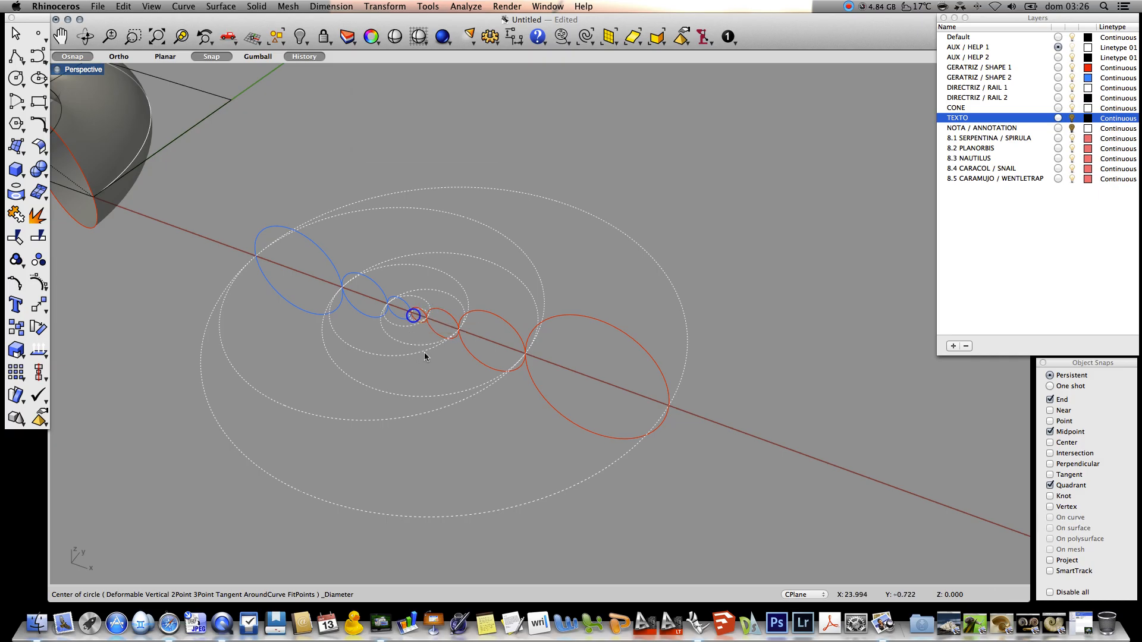
{"action": "right_click_drag", "start_coordinate": [412, 351], "coordinate": [419, 381]}
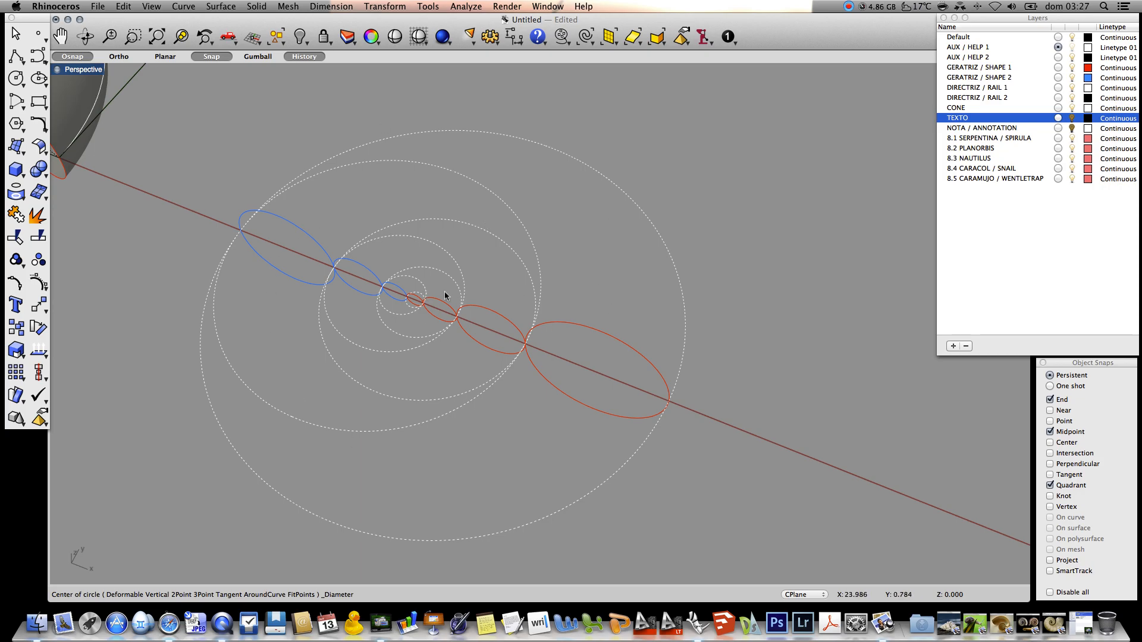
On layer AUX / HELP 2, draw a straight polyline along the X axis from X 10 to beyond the largest red circle.
{"action": "left_click", "coordinate": [1057, 58]}
{"action": "left_click", "coordinate": [16, 56]}
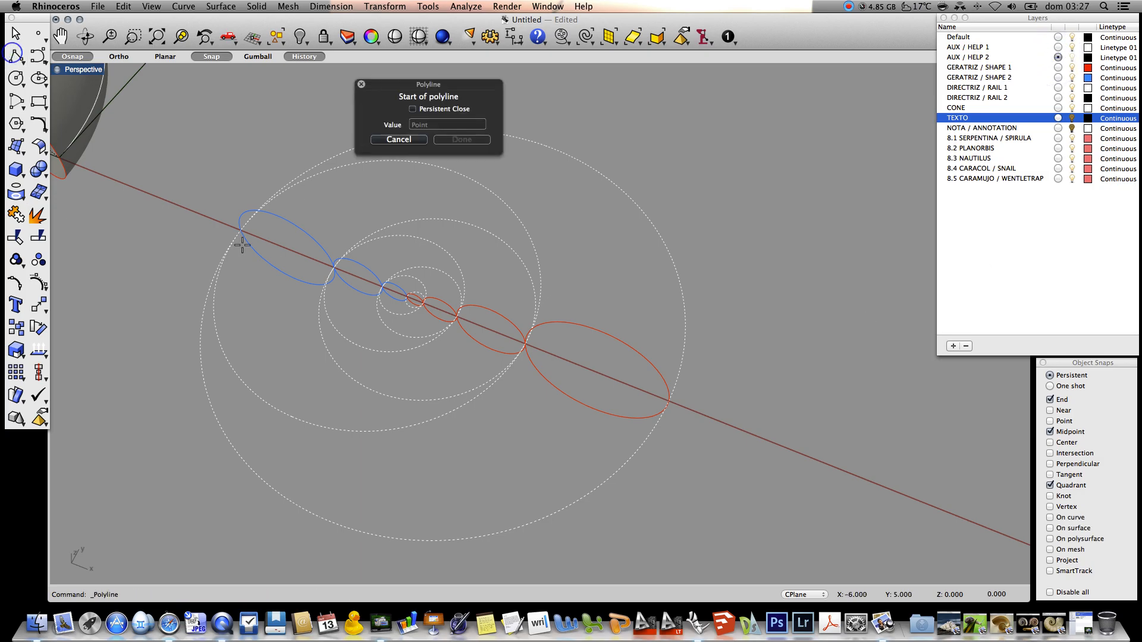
{"action": "left_click", "coordinate": [203, 217]}
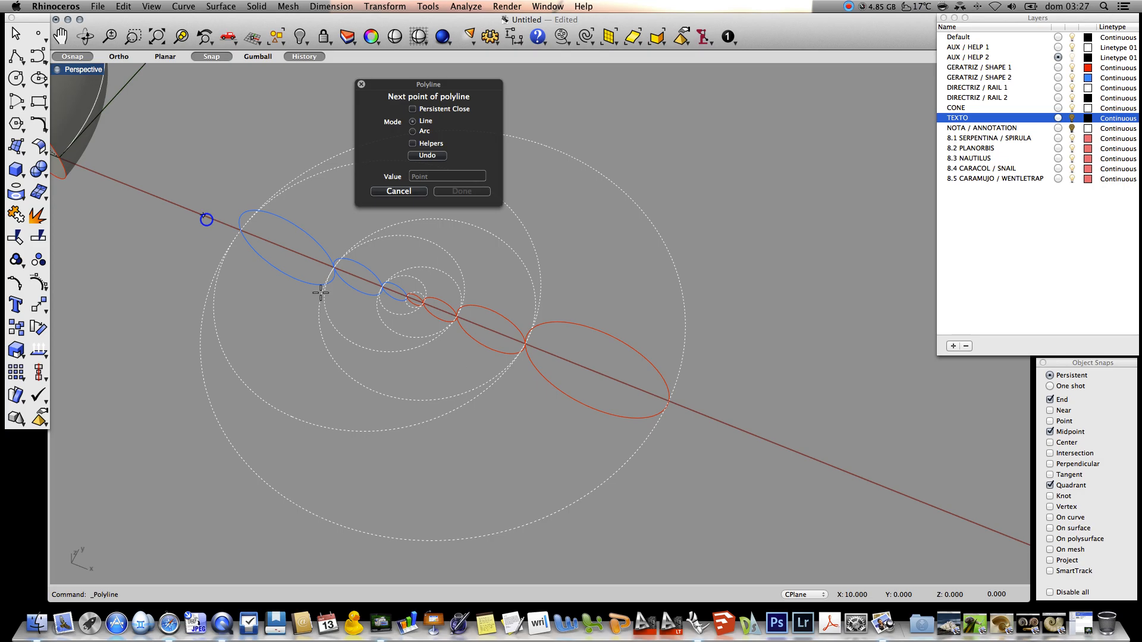
{"action": "left_click", "coordinate": [713, 419]}
{"action": "key", "text": "Return"}
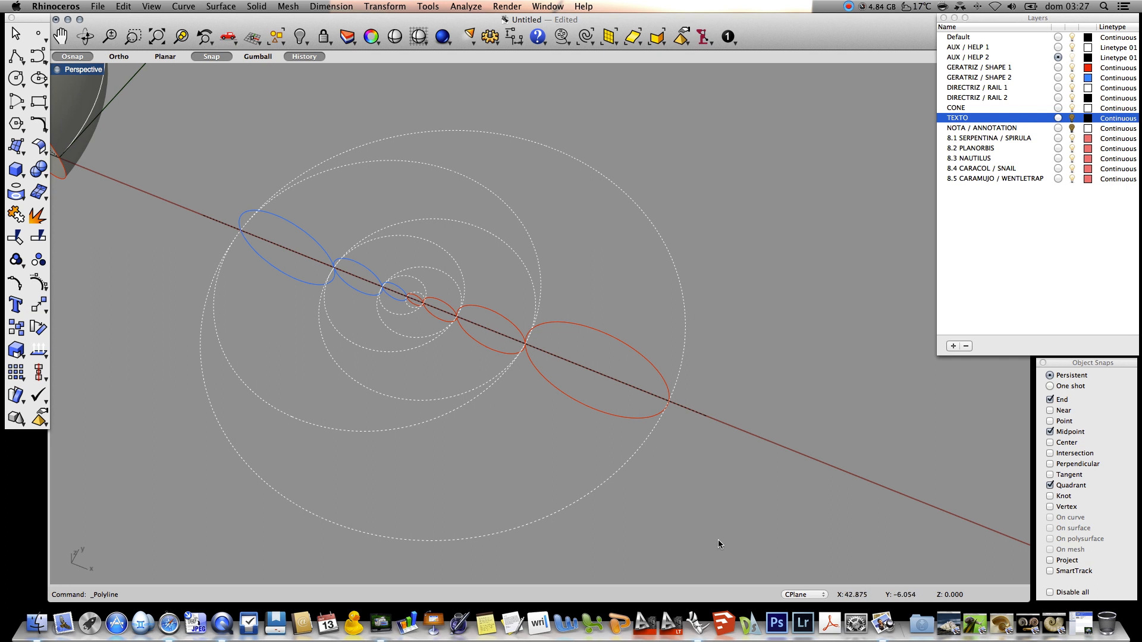
Trim the three outermost dashed circles with the axis line, removing the lower, upper and lower halves in turn from outside inward.
{"action": "type", "text": "Trim"}
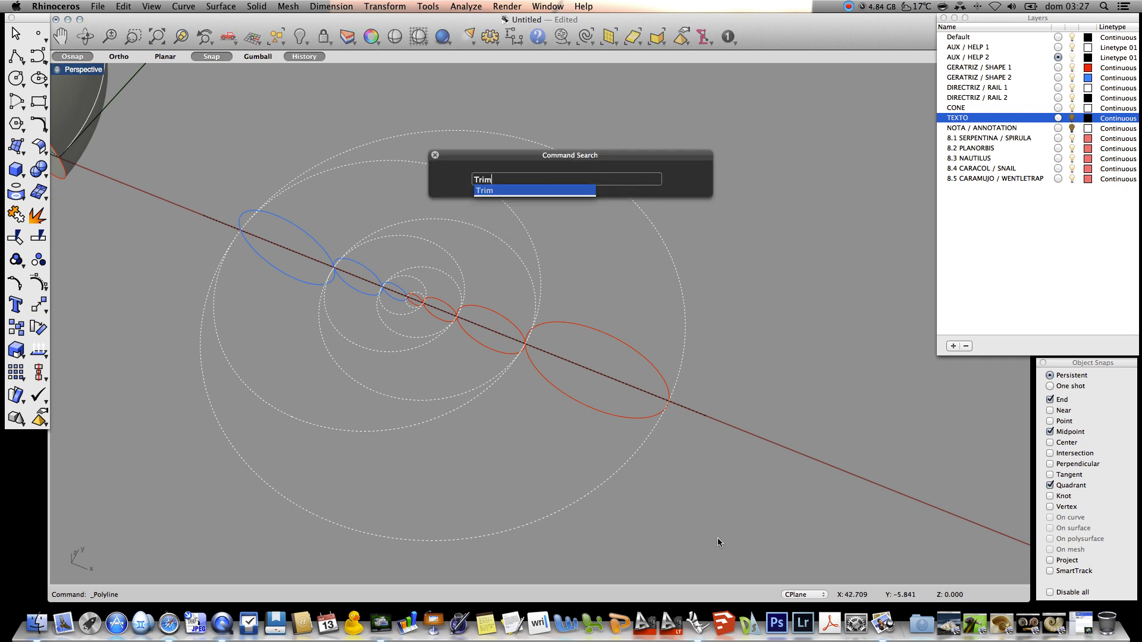
{"action": "key", "text": "Return"}
{"action": "left_click", "coordinate": [696, 410]}
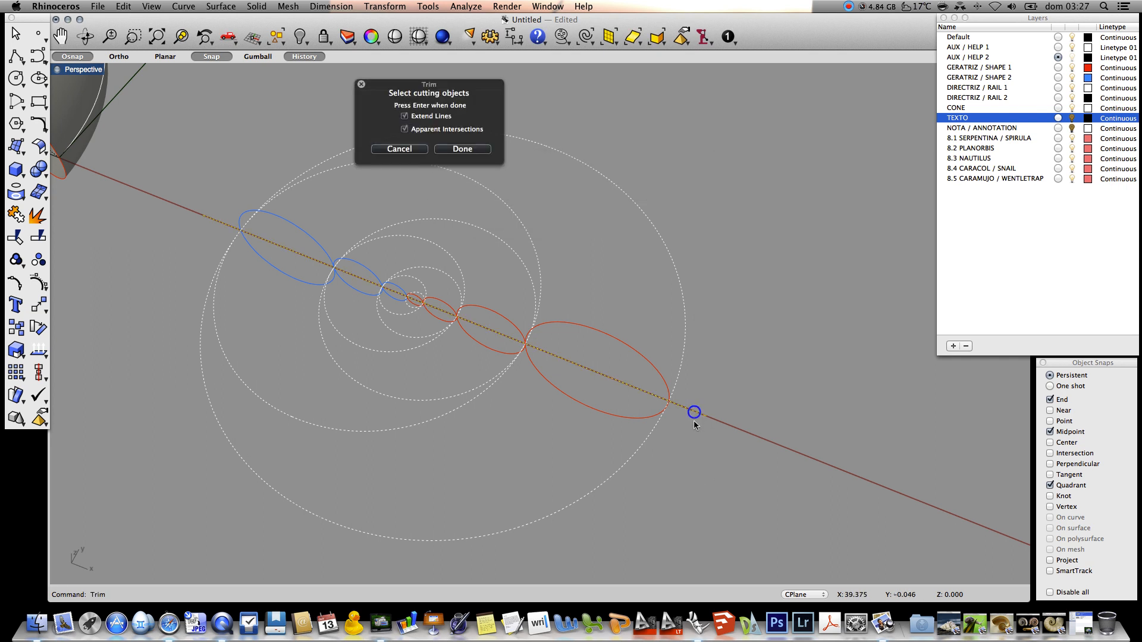
{"action": "key", "text": "Return"}
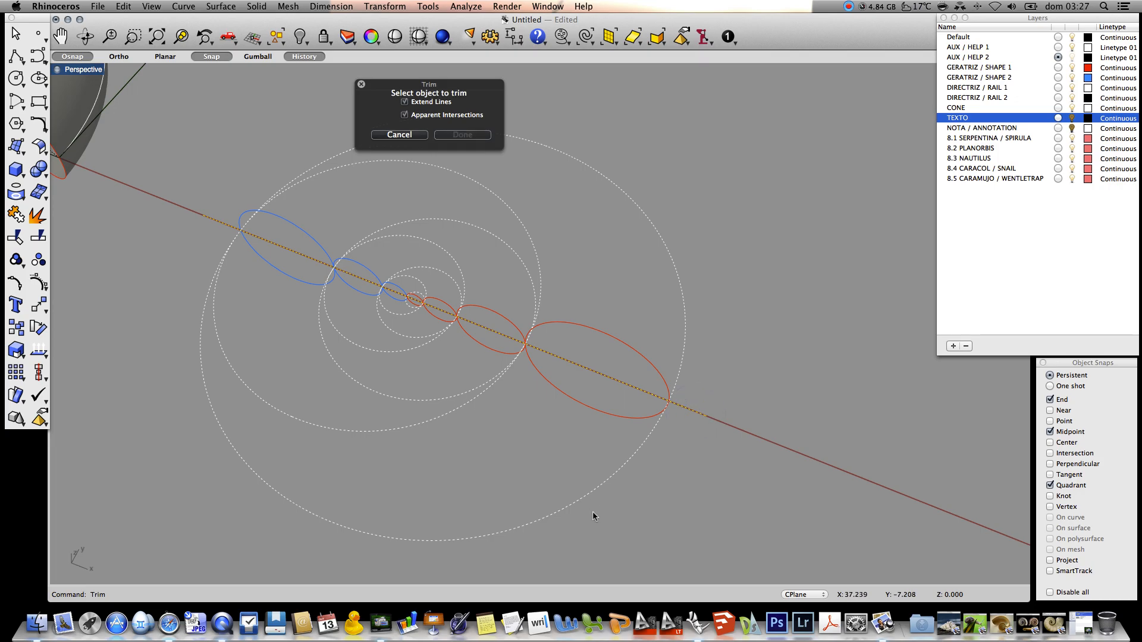
{"action": "left_click", "coordinate": [591, 492]}
{"action": "left_click", "coordinate": [529, 237]}
{"action": "left_click", "coordinate": [408, 397]}
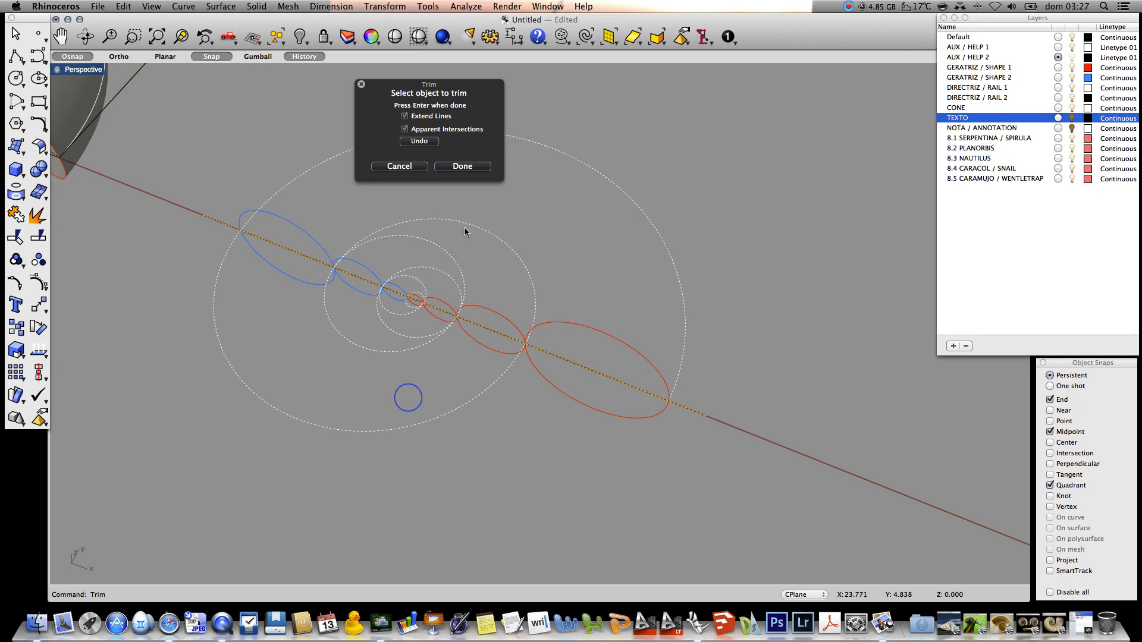
Trim alternating upper and lower halves off the four inner dashed circles, leaving a continuous spiral of semicircles.
{"action": "left_click", "coordinate": [438, 246]}
{"action": "left_click", "coordinate": [398, 333]}
{"action": "left_click", "coordinate": [413, 276]}
{"action": "left_click", "coordinate": [411, 306]}
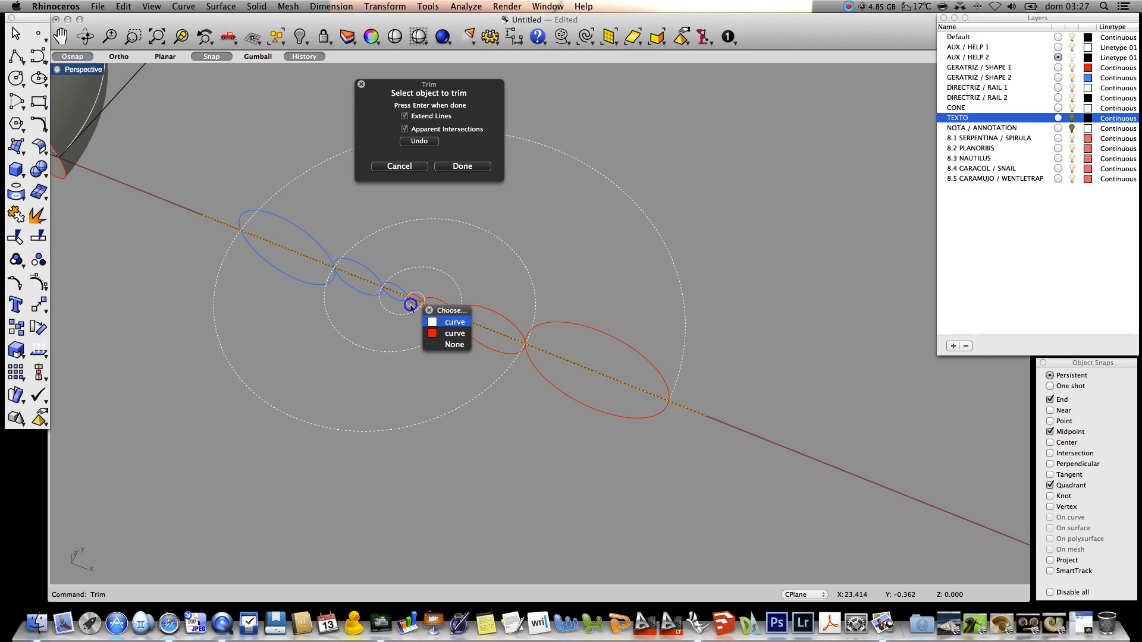
{"action": "left_click", "coordinate": [454, 322]}
{"action": "key", "text": "Return"}
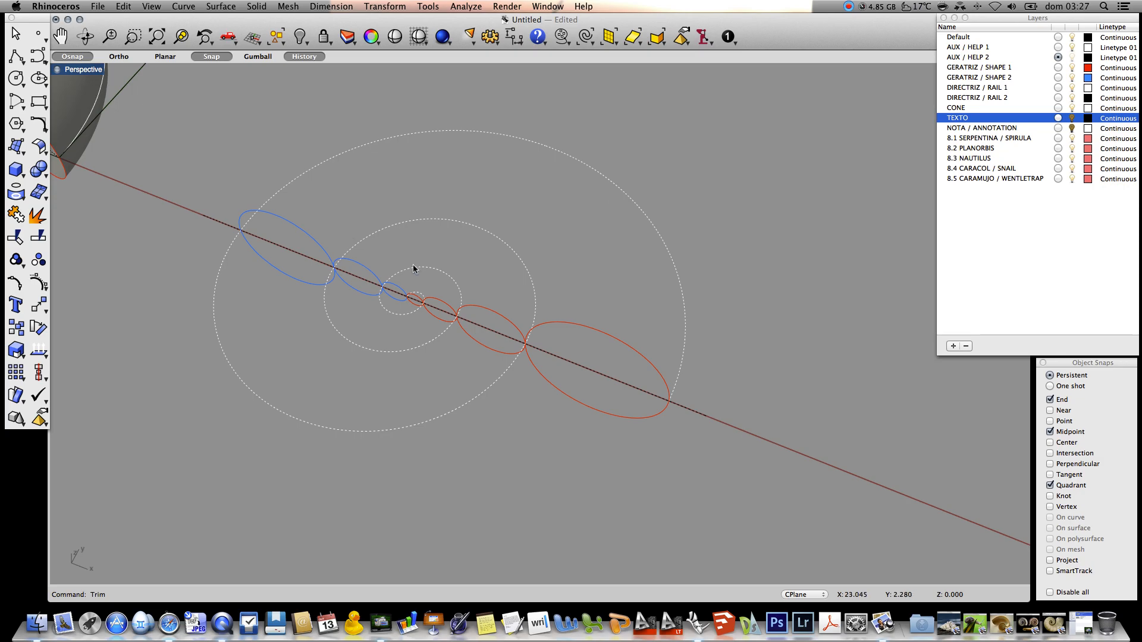
{"action": "mouse_move", "coordinate": [522, 455]}
{"action": "right_mouse_down"}
{"action": "mouse_move", "coordinate": [501, 454]}
{"action": "mouse_move", "coordinate": [502, 435]}
{"action": "mouse_move", "coordinate": [670, 438]}
{"action": "mouse_move", "coordinate": [512, 435]}
{"action": "right_mouse_up"}
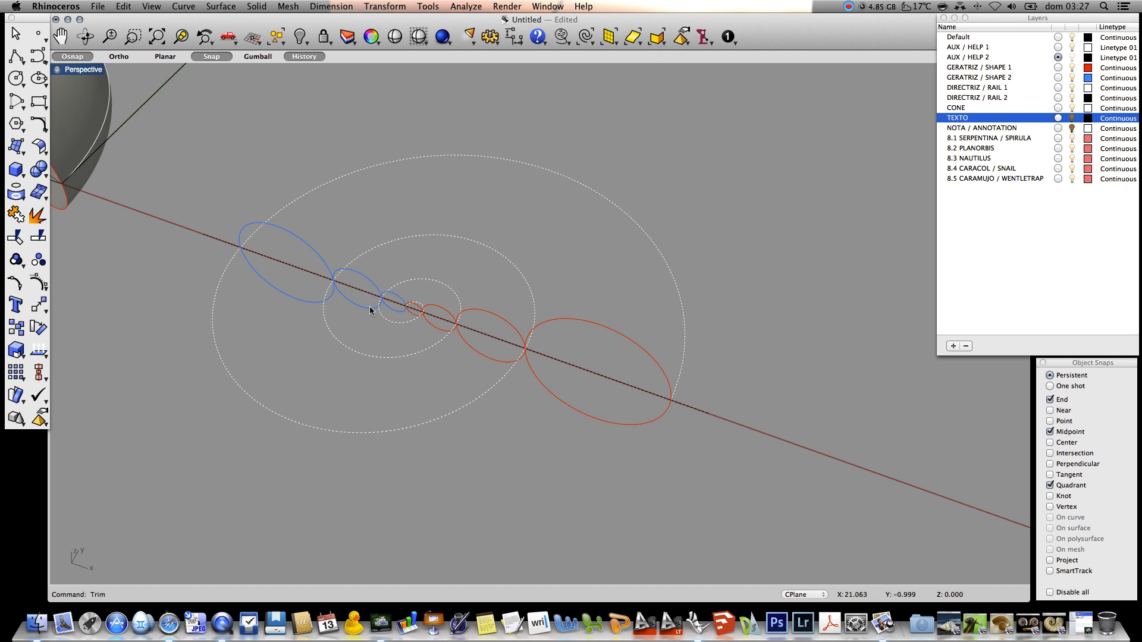
{"action": "scroll", "coordinate": [374, 310], "scroll_direction": "up", "scroll_amount": 5}
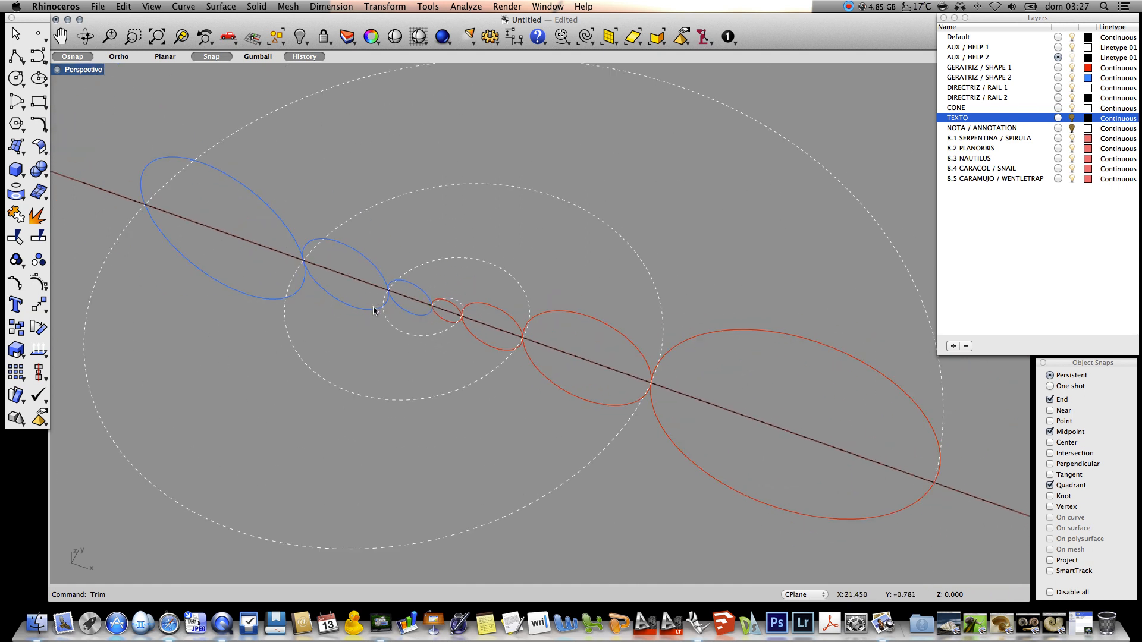
{"action": "scroll", "coordinate": [373, 309], "scroll_direction": "down", "scroll_amount": 2}
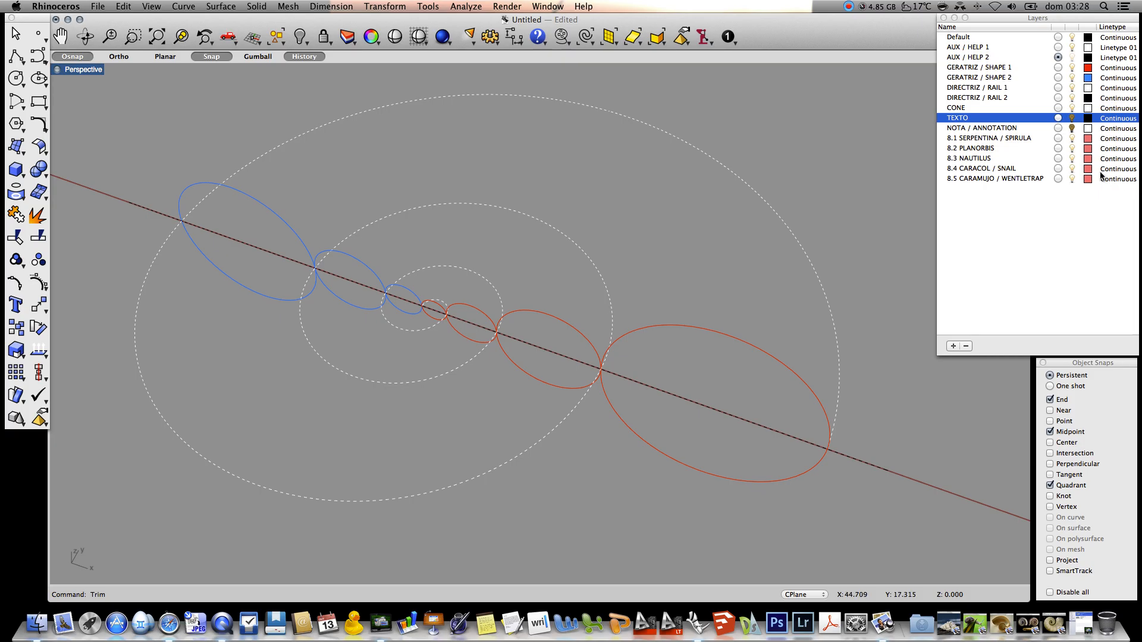
On layer 8.2 PLANORBIS, create a sphere by diameter across the smallest red circle, between its two axis junctions.
{"action": "left_click", "coordinate": [1058, 148]}
{"action": "scroll", "coordinate": [433, 312], "scroll_direction": "up", "scroll_amount": 8}
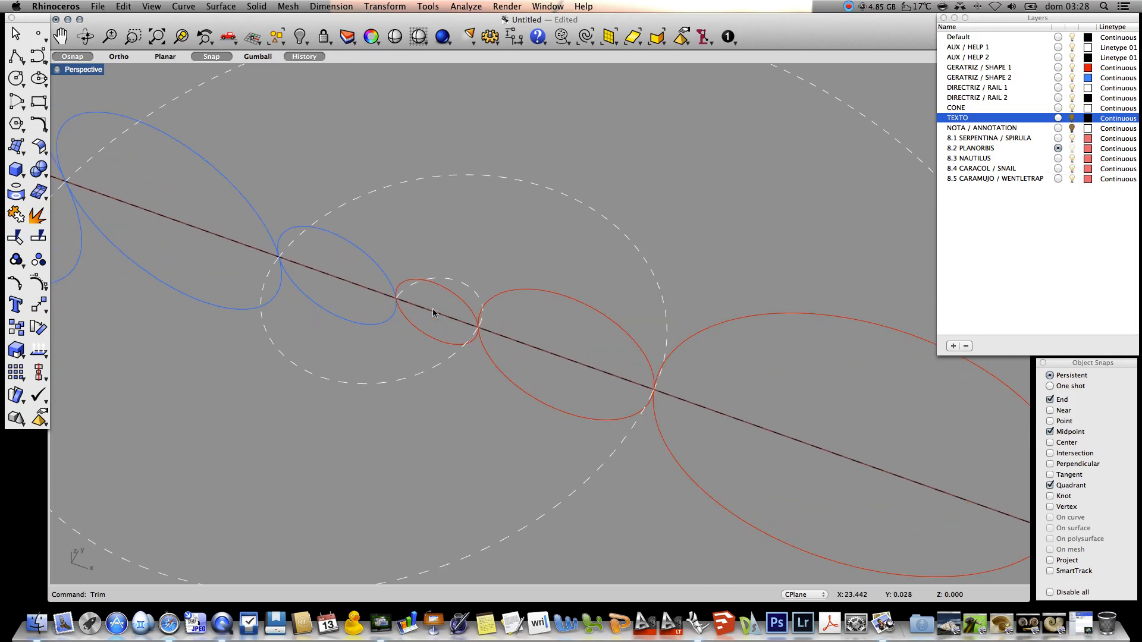
{"action": "left_click", "coordinate": [15, 171]}
{"action": "mouse_move", "coordinate": [50, 207]}
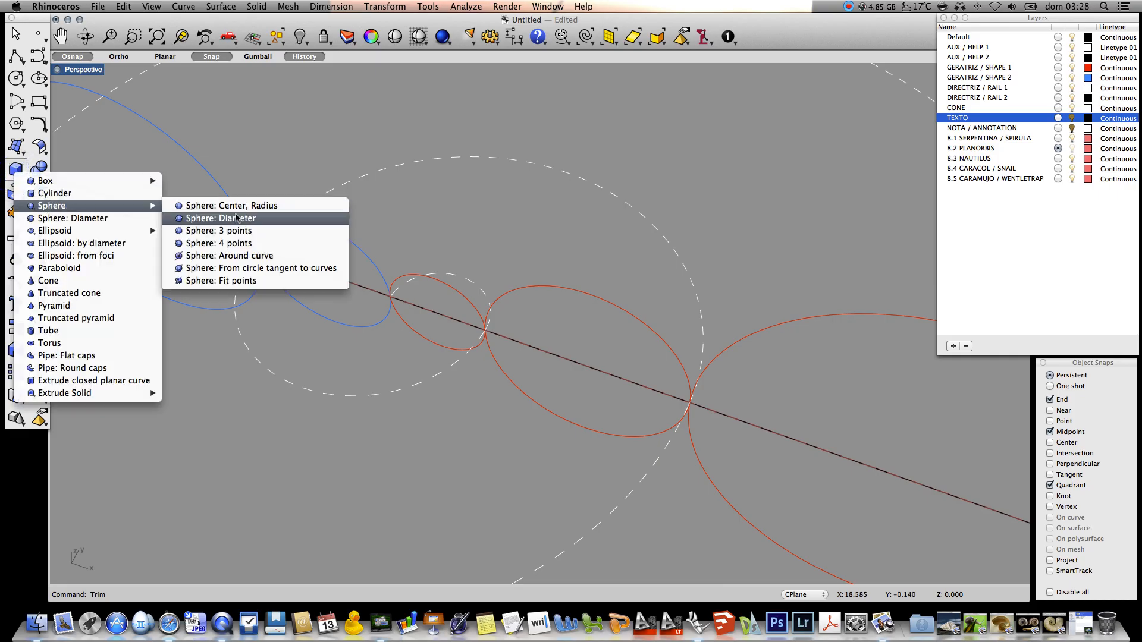
{"action": "left_click", "coordinate": [260, 220]}
{"action": "left_click", "coordinate": [390, 296]}
{"action": "left_click", "coordinate": [477, 326]}
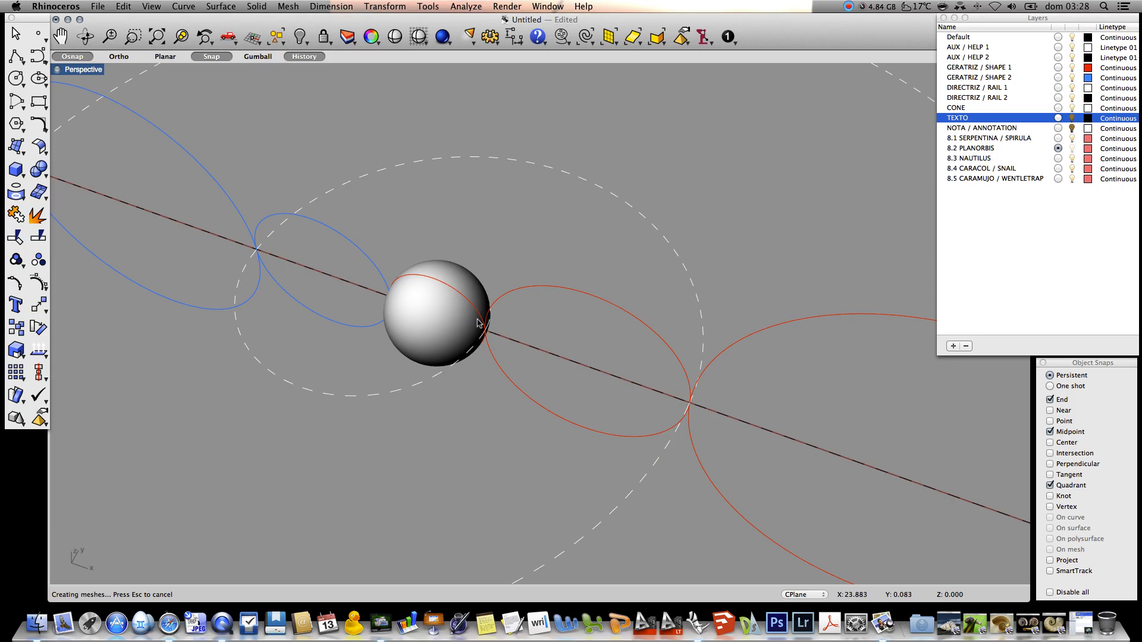
Trim away the front lower half of the sphere, using the axis line as the cutting object.
{"action": "left_click", "coordinate": [15, 237]}
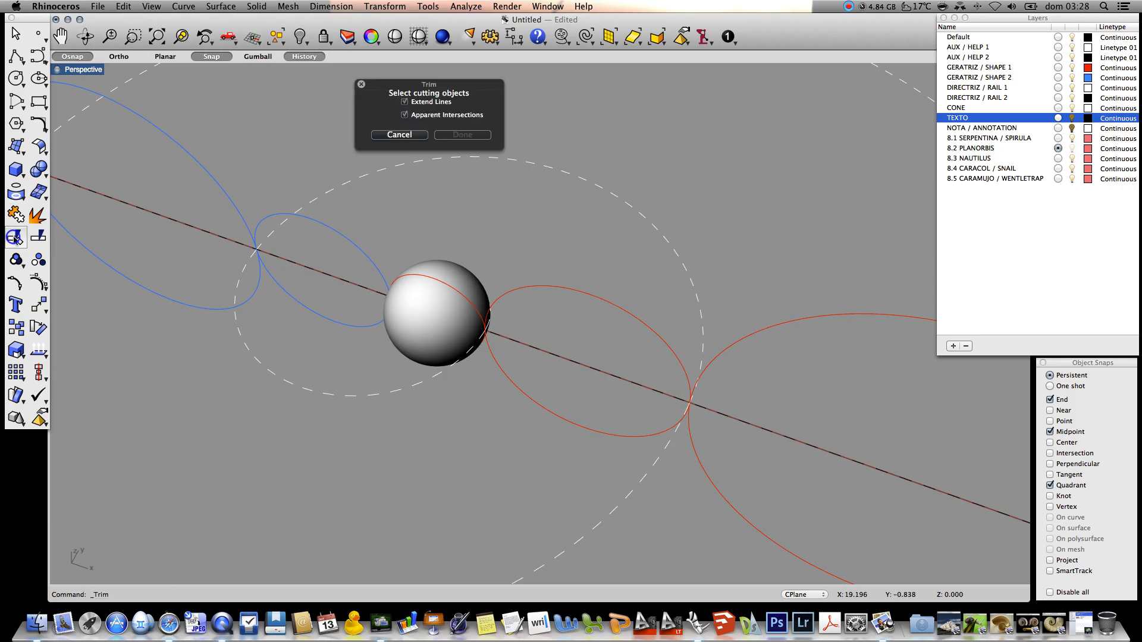
{"action": "left_click", "coordinate": [550, 355]}
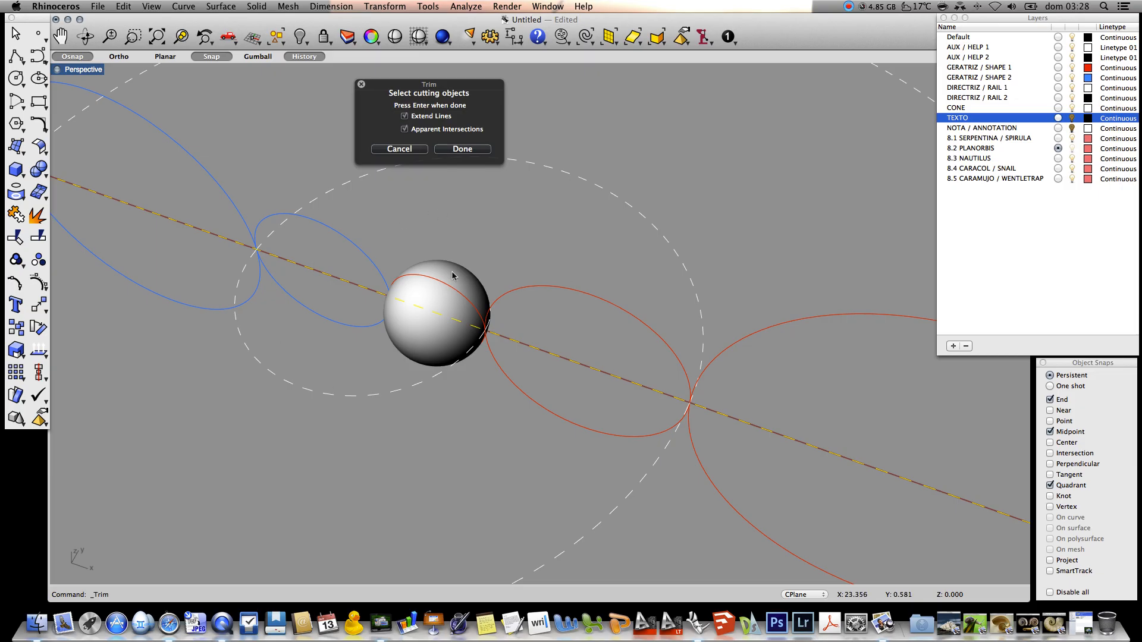
{"action": "key", "text": "Return"}
{"action": "left_click", "coordinate": [429, 350]}
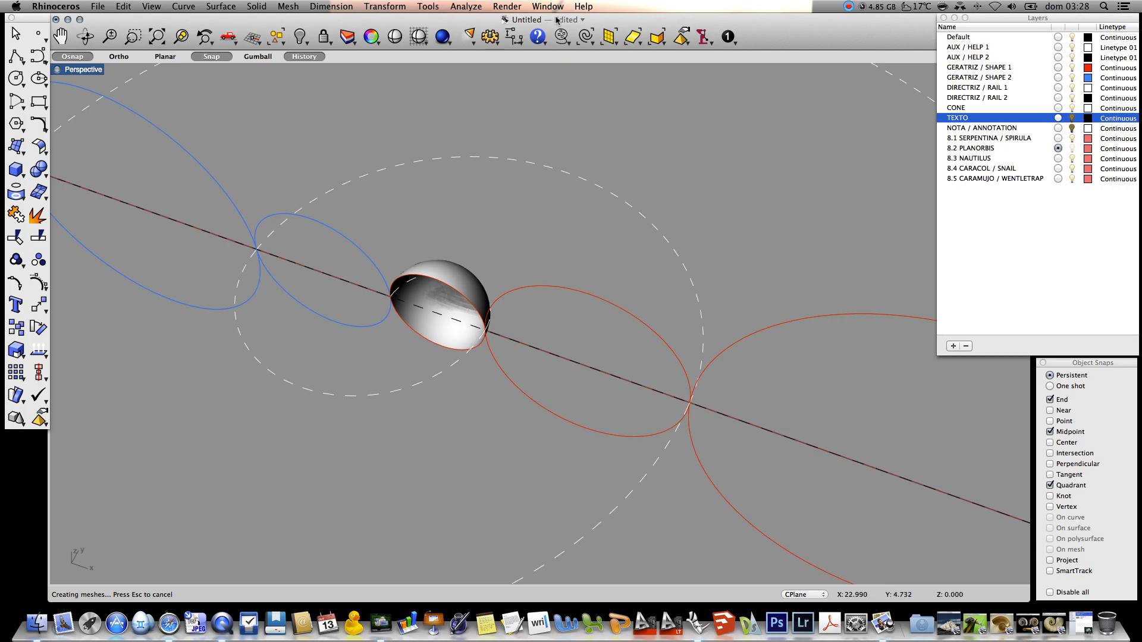
Apply the Brass 1 material from the Personal Library to the half sphere and dismiss the materials library.
{"action": "left_click", "coordinate": [508, 7]}
{"action": "left_click", "coordinate": [546, 207]}
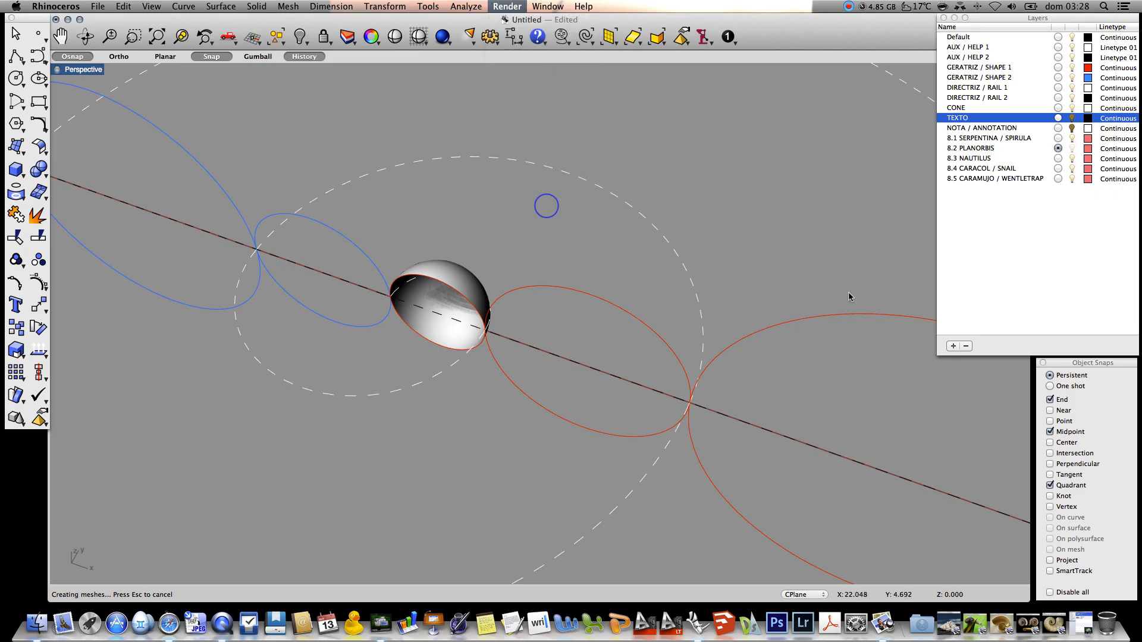
{"action": "left_click_drag", "start_coordinate": [1053, 234], "coordinate": [487, 289]}
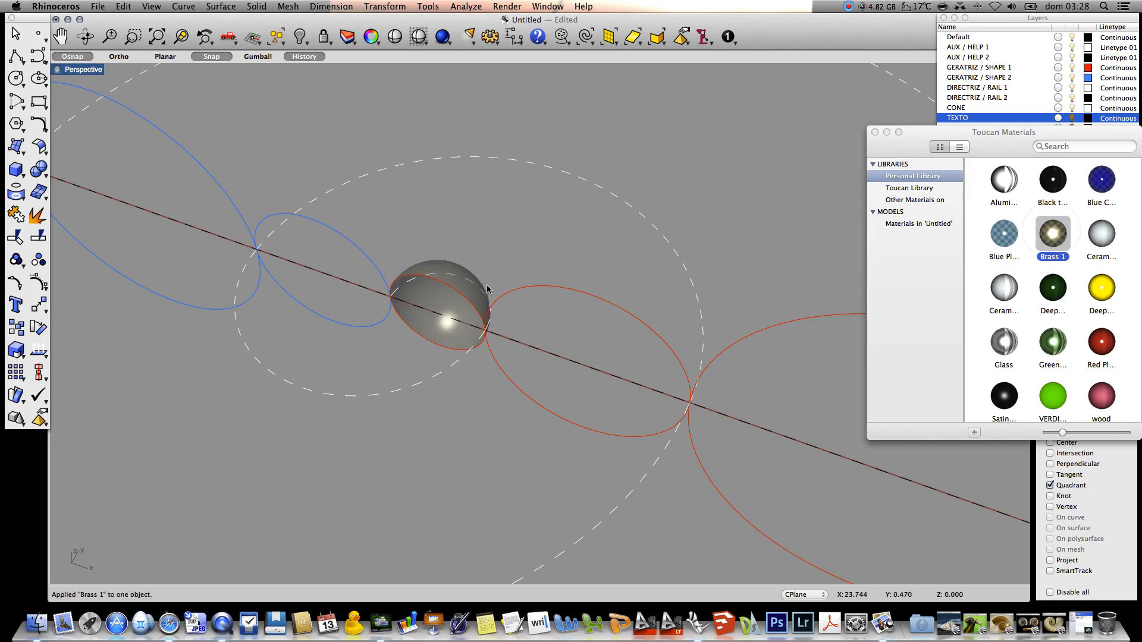
{"action": "left_click", "coordinate": [875, 132]}
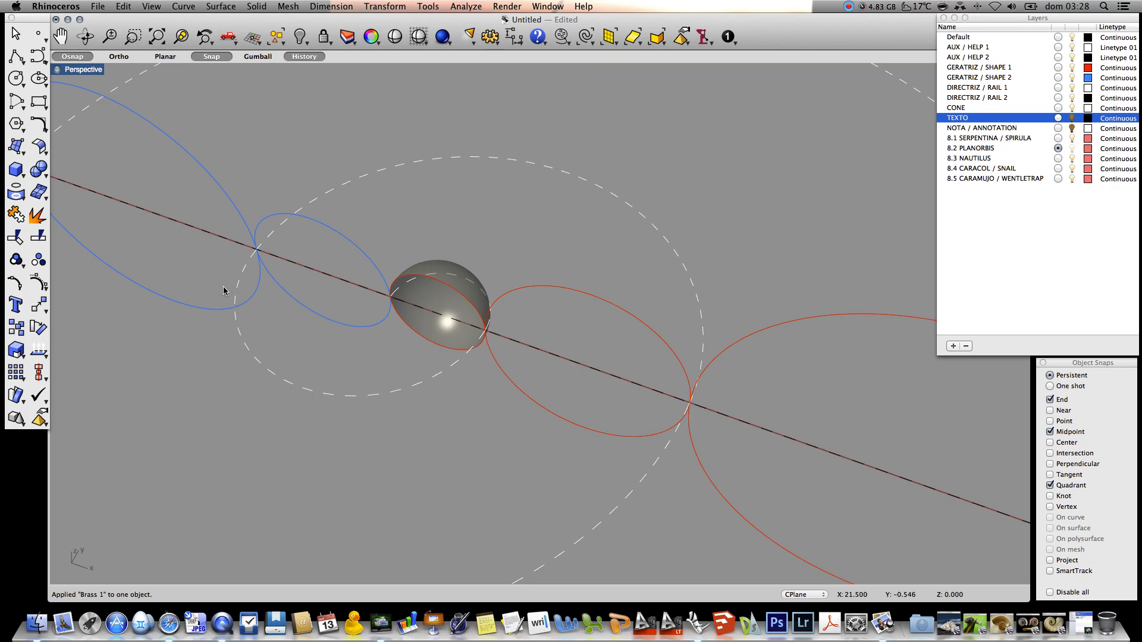
Try a Sweep1 along the lower dashed semicircle, using the smallest red and smallest blue circles as cross sections.
{"action": "scroll", "coordinate": [204, 271], "scroll_direction": "up", "scroll_amount": 3}
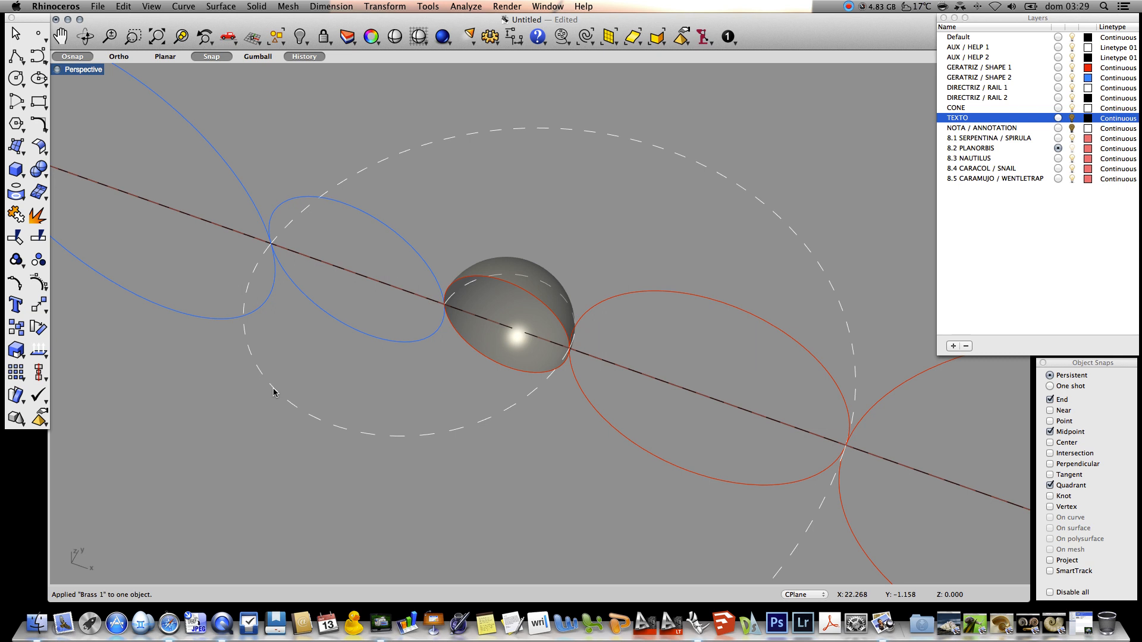
{"action": "right_click_drag", "start_coordinate": [298, 446], "coordinate": [354, 431]}
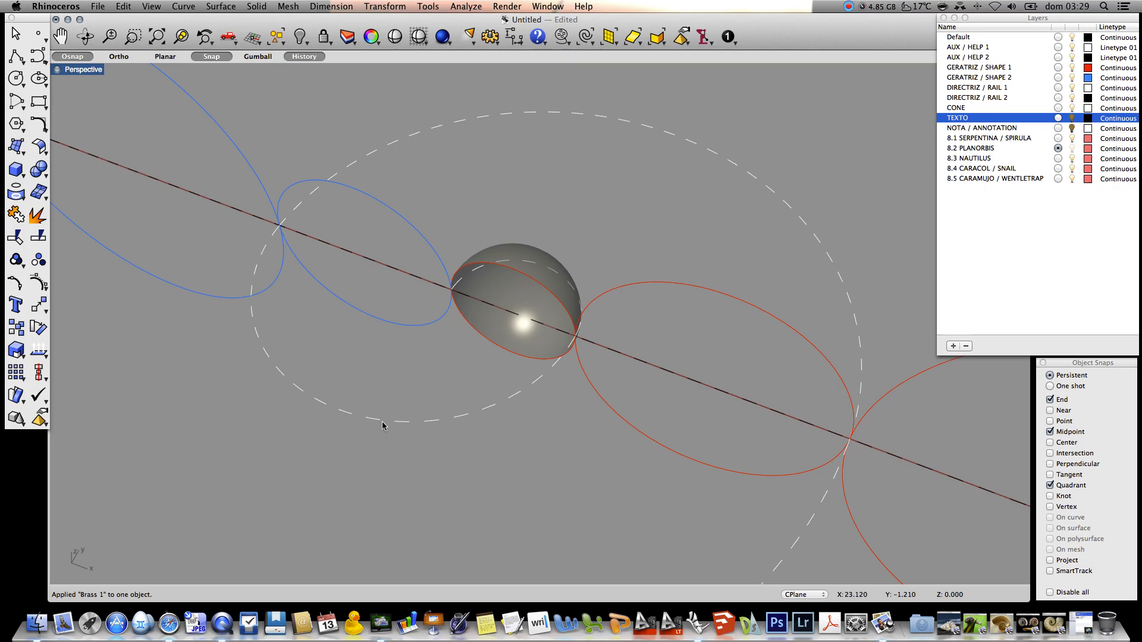
{"action": "type", "text": "Sweep1"}
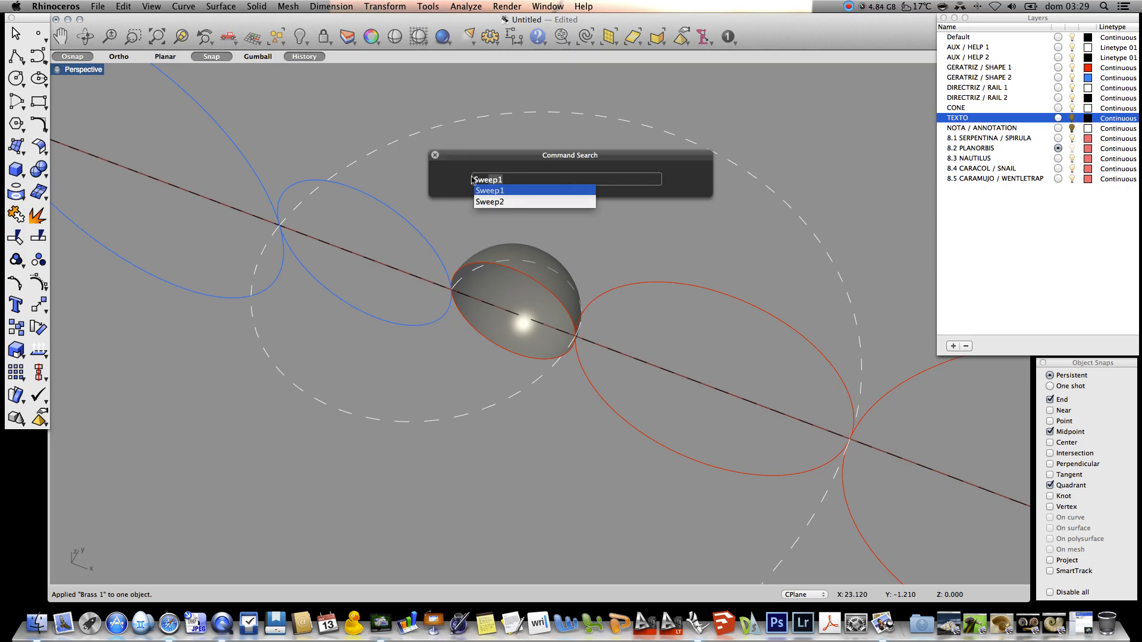
{"action": "key", "text": "Return"}
{"action": "left_click", "coordinate": [536, 381]}
{"action": "left_click", "coordinate": [565, 308]}
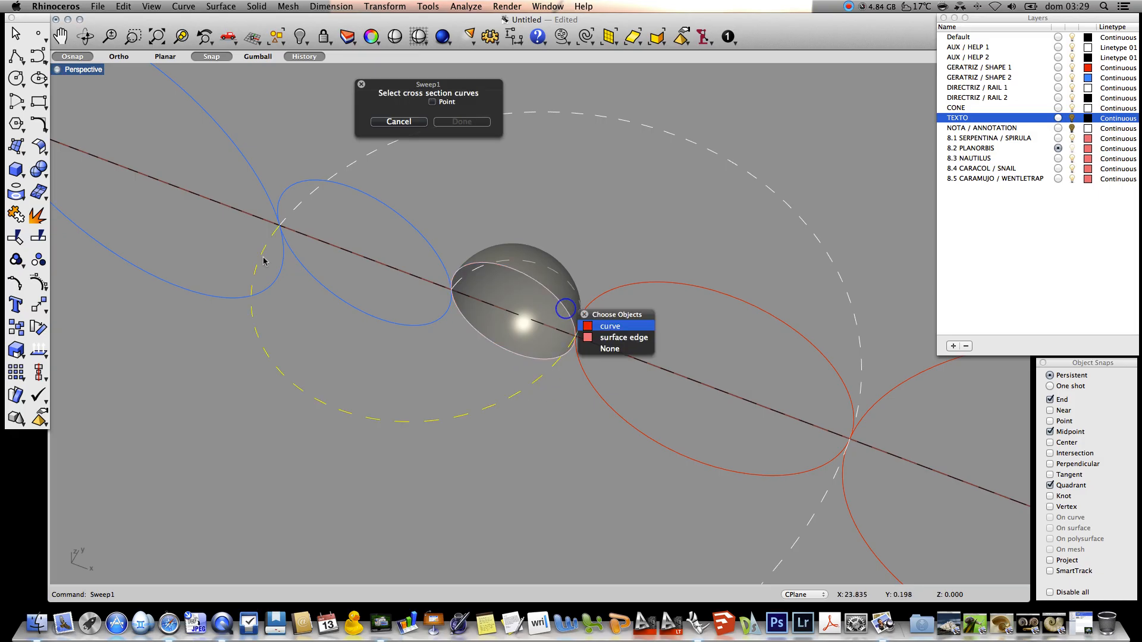
{"action": "left_click", "coordinate": [610, 326]}
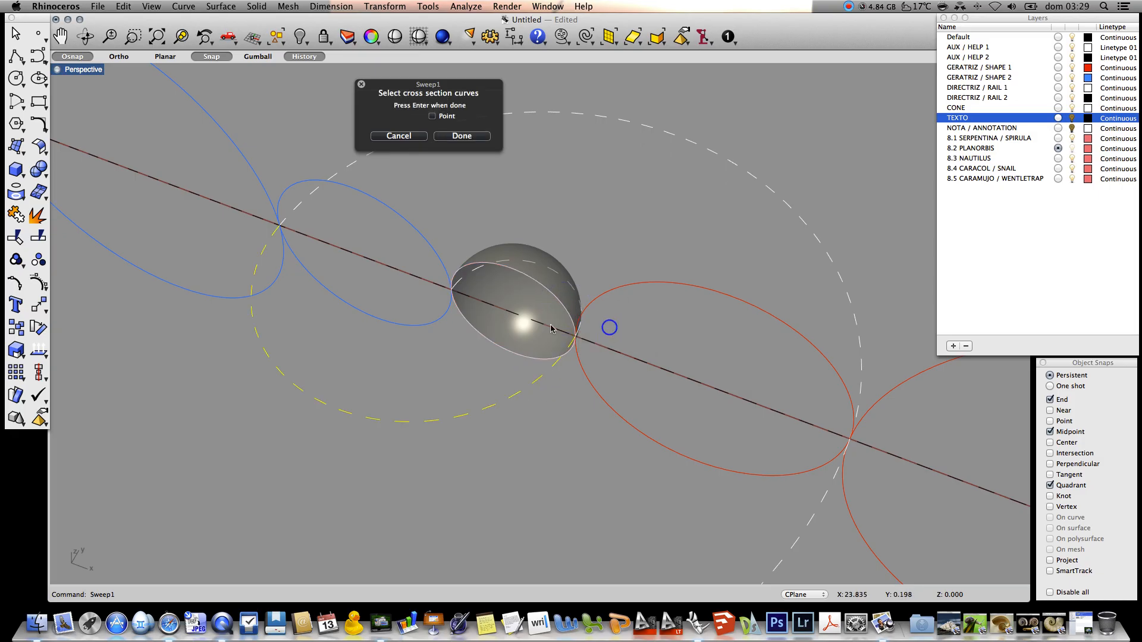
{"action": "left_click", "coordinate": [289, 187]}
{"action": "key", "text": "Return"}
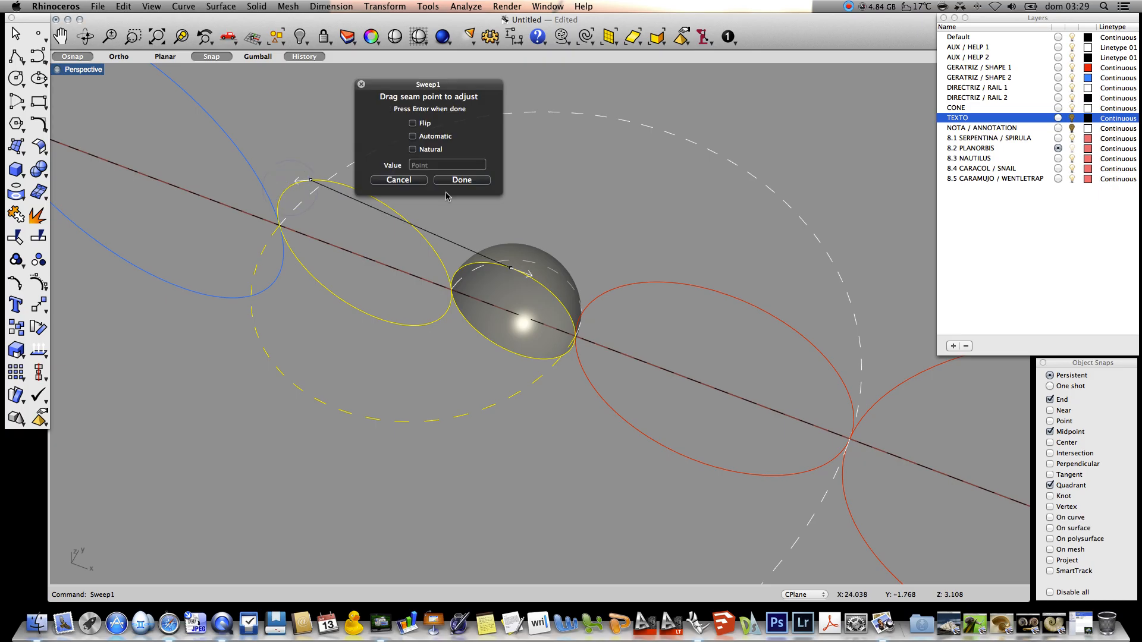
{"action": "key", "text": "Return"}
{"action": "left_click", "coordinate": [1007, 285]}
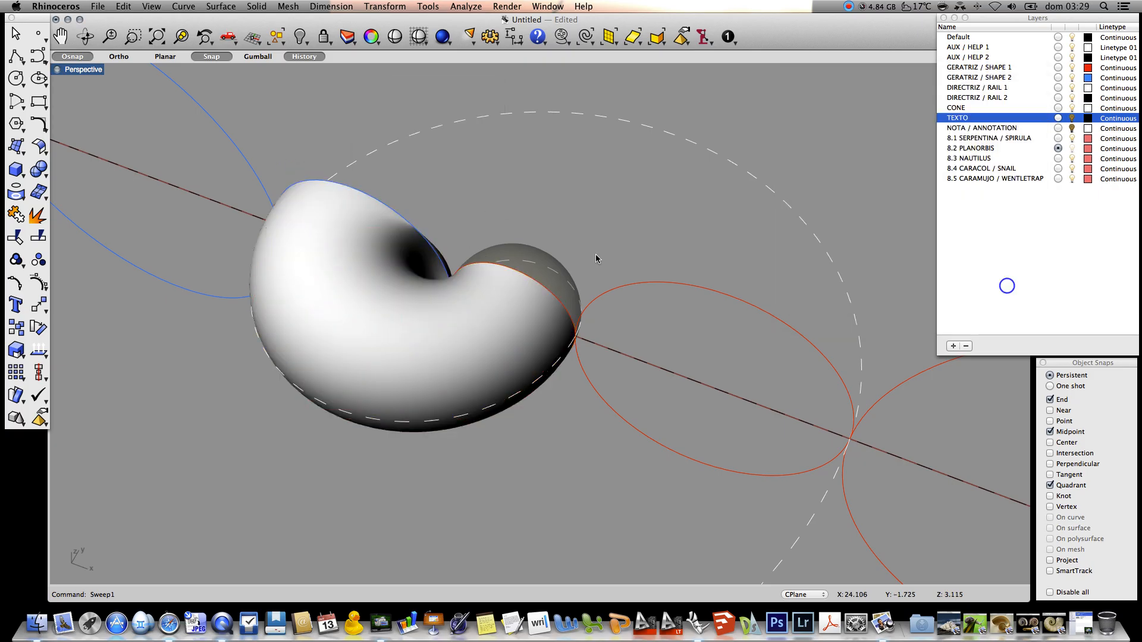
Inspect the swept surface from another angle and delete it.
{"action": "right_click_drag", "start_coordinate": [489, 184], "coordinate": [514, 275]}
{"action": "right_click_drag", "start_coordinate": [468, 106], "coordinate": [454, 145], "text": "shift"}
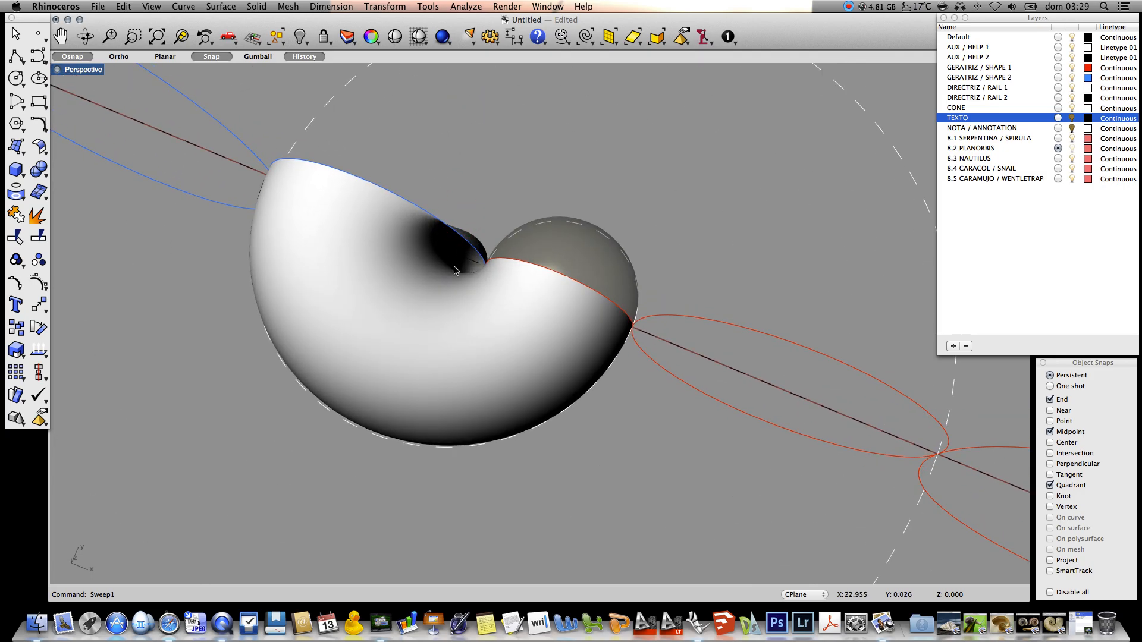
{"action": "left_click", "coordinate": [468, 338]}
{"action": "key", "text": "Delete"}
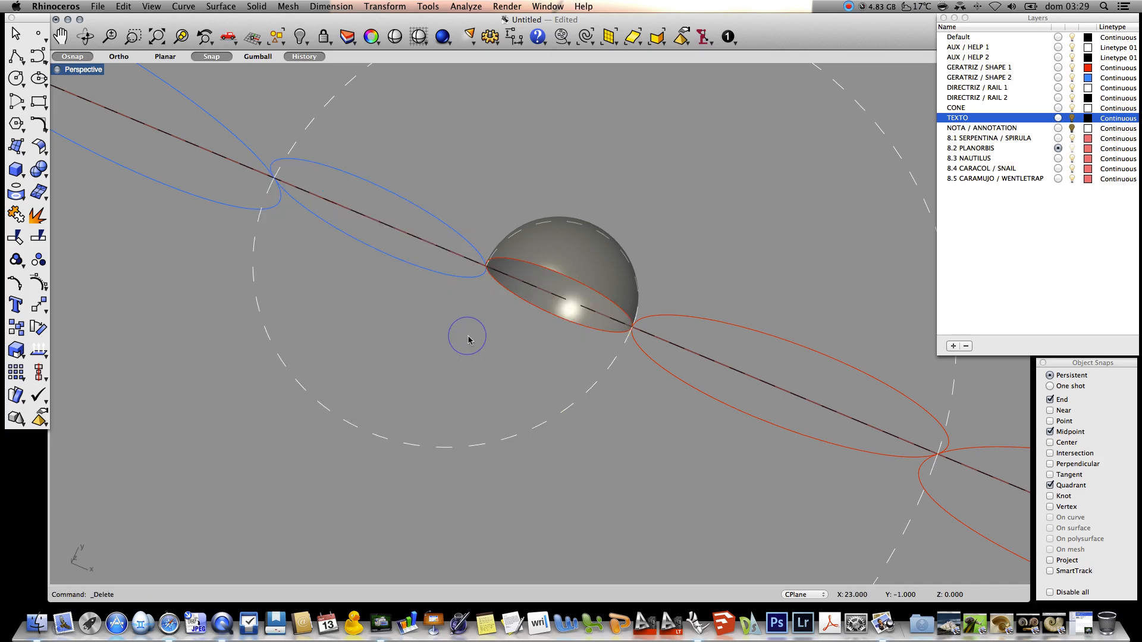
Frame the half sphere, the smallest blue circle and the lower dashed semicircle linking them in a close view.
{"action": "scroll", "coordinate": [469, 370], "scroll_direction": "up", "scroll_amount": 4}
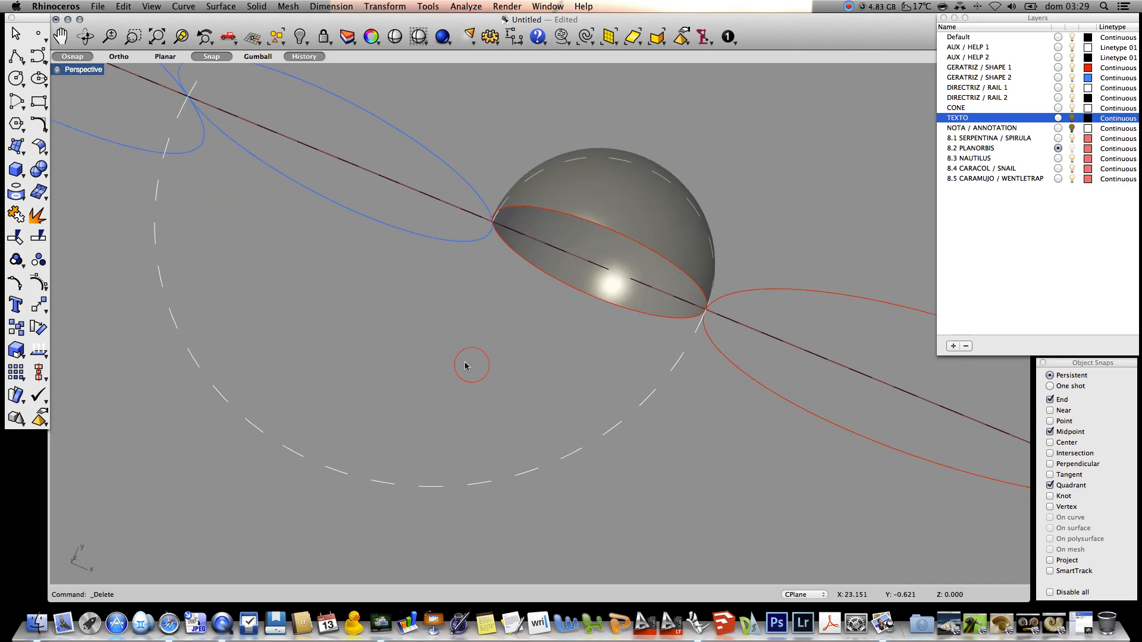
{"action": "right_click_drag", "start_coordinate": [465, 365], "coordinate": [466, 320], "text": "shift"}
{"action": "right_click_drag", "start_coordinate": [462, 392], "coordinate": [464, 336]}
{"action": "scroll", "coordinate": [464, 340], "scroll_direction": "down", "scroll_amount": 5}
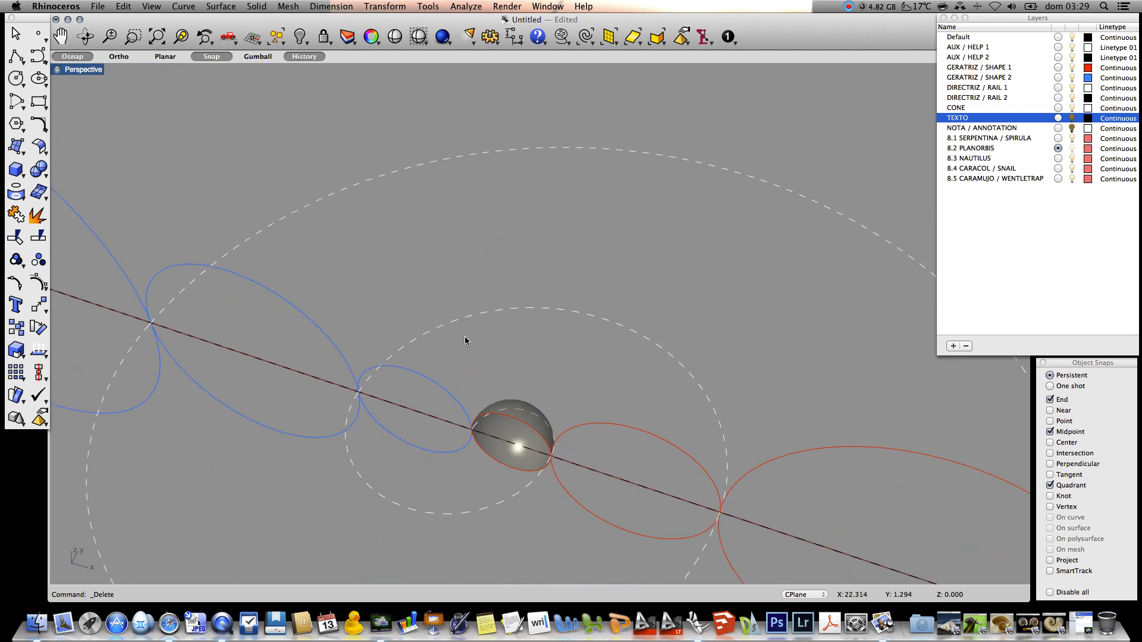
{"action": "right_click_drag", "start_coordinate": [439, 523], "coordinate": [438, 516]}
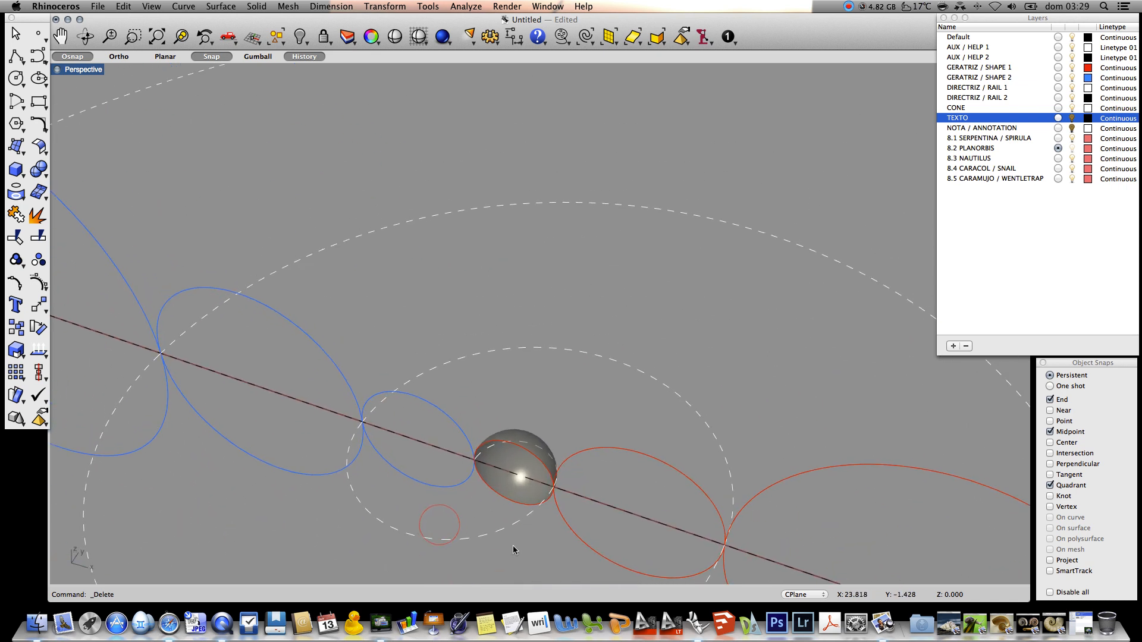
{"action": "left_click_drag", "start_coordinate": [335, 307], "coordinate": [587, 584]}
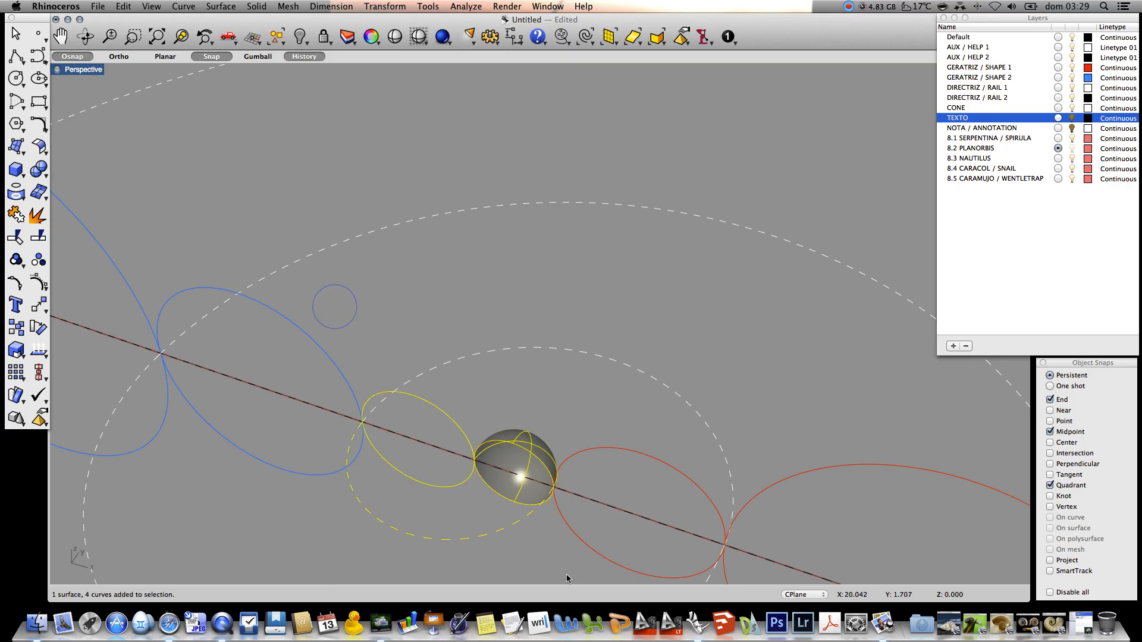
{"action": "left_click", "coordinate": [184, 40]}
{"action": "left_click", "coordinate": [505, 254]}
{"action": "right_click", "coordinate": [471, 224]}
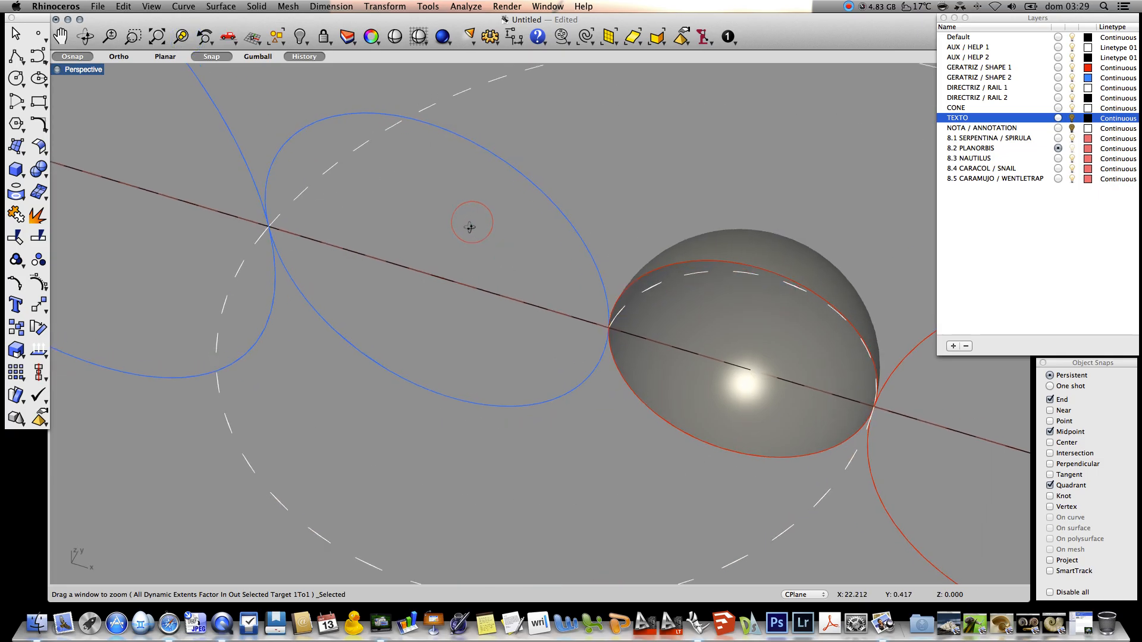
{"action": "left_click", "coordinate": [465, 215]}
{"action": "right_click_drag", "start_coordinate": [464, 234], "coordinate": [465, 255], "text": "ctrl"}
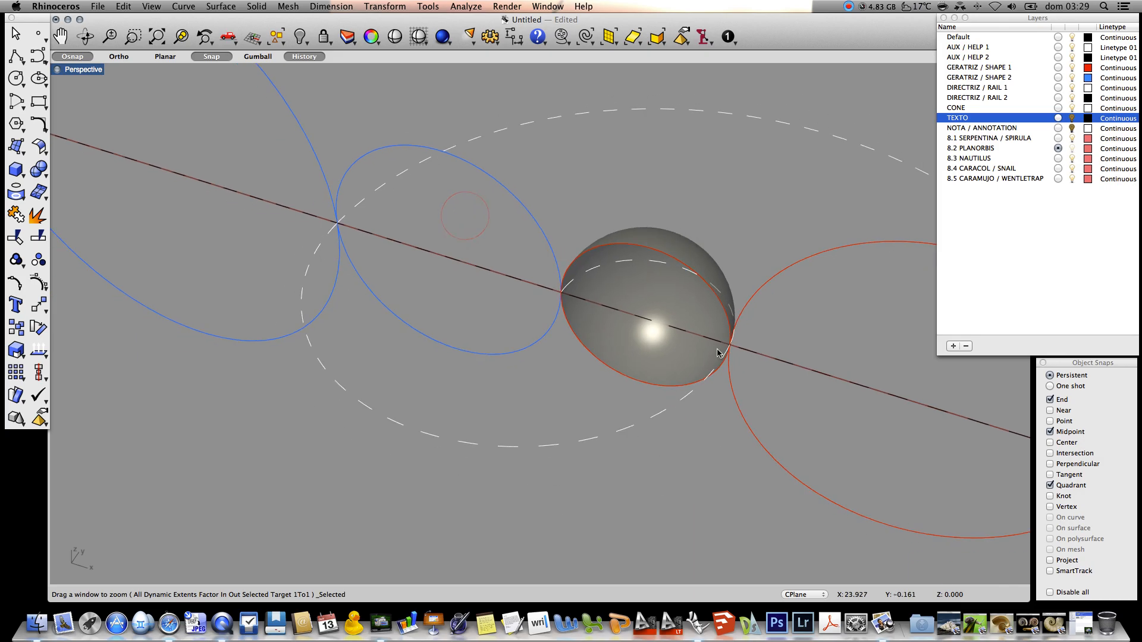
Move the dashed semicircle from the smallest red circle to the smallest blue circle's far end onto layer DIRECTRIZ / RAIL 1.
{"action": "left_click", "coordinate": [337, 383]}
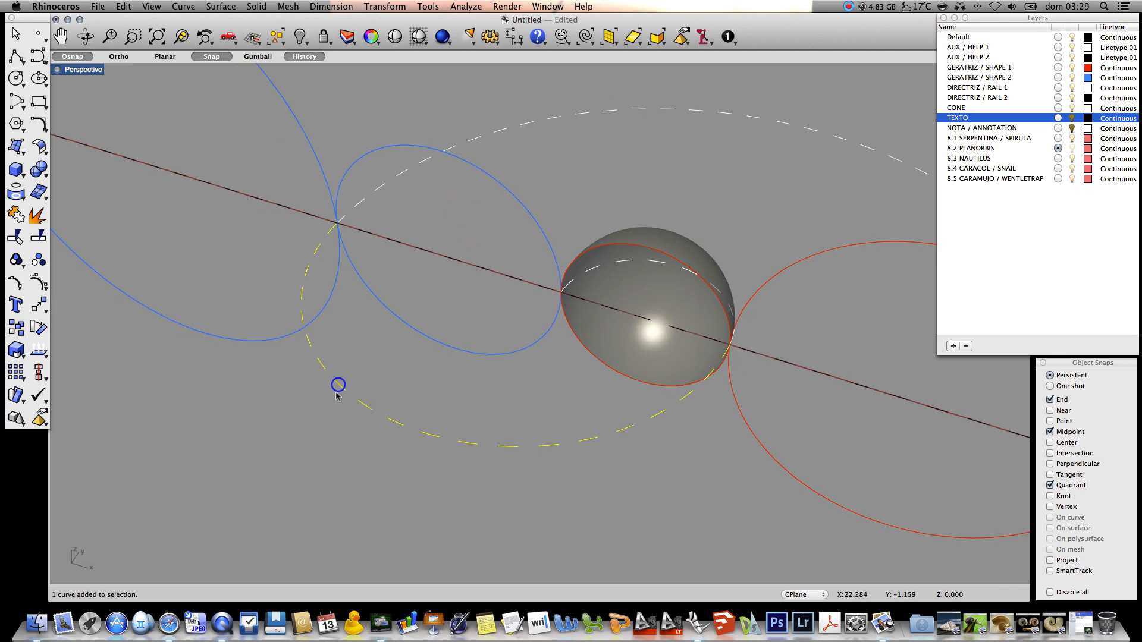
{"action": "left_click", "coordinate": [369, 36]}
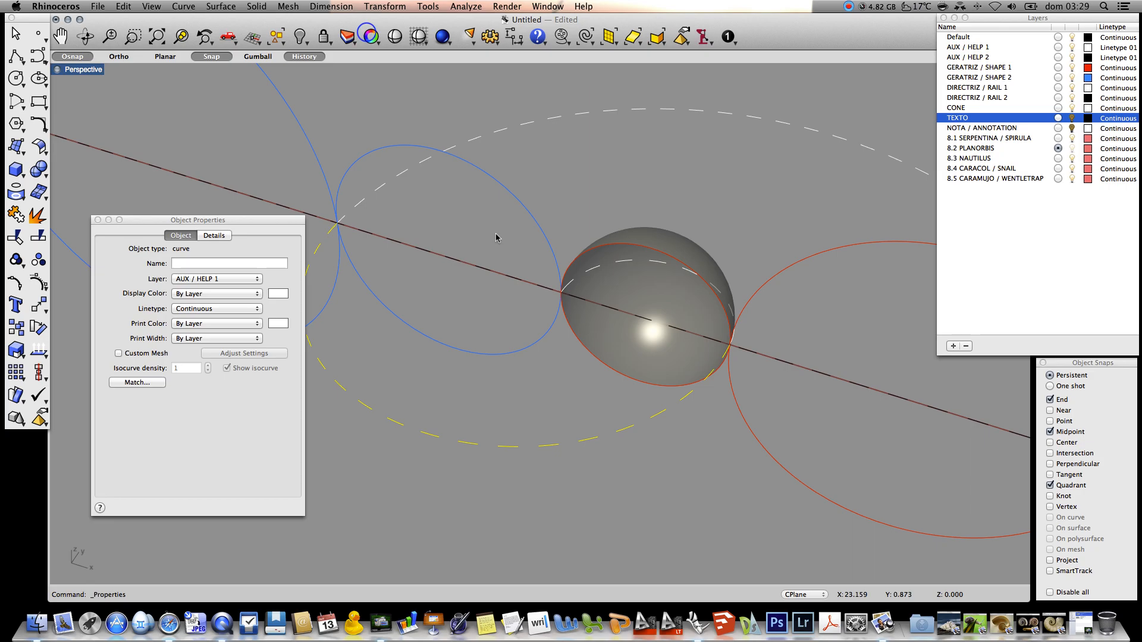
{"action": "left_click", "coordinate": [222, 280]}
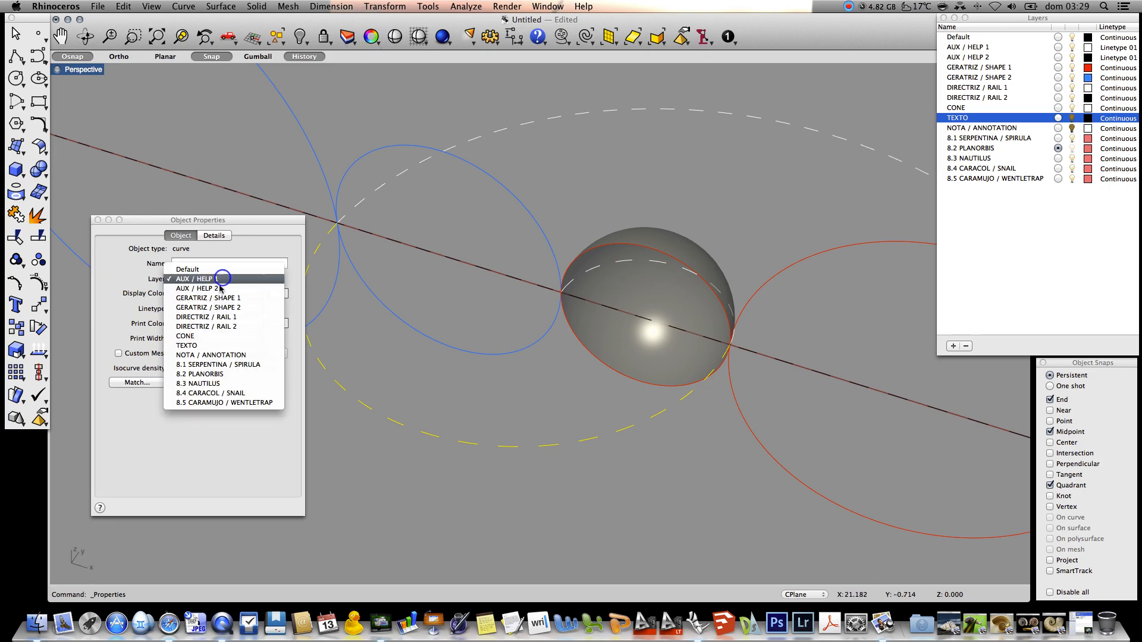
{"action": "left_click", "coordinate": [237, 316]}
{"action": "left_click", "coordinate": [446, 354]}
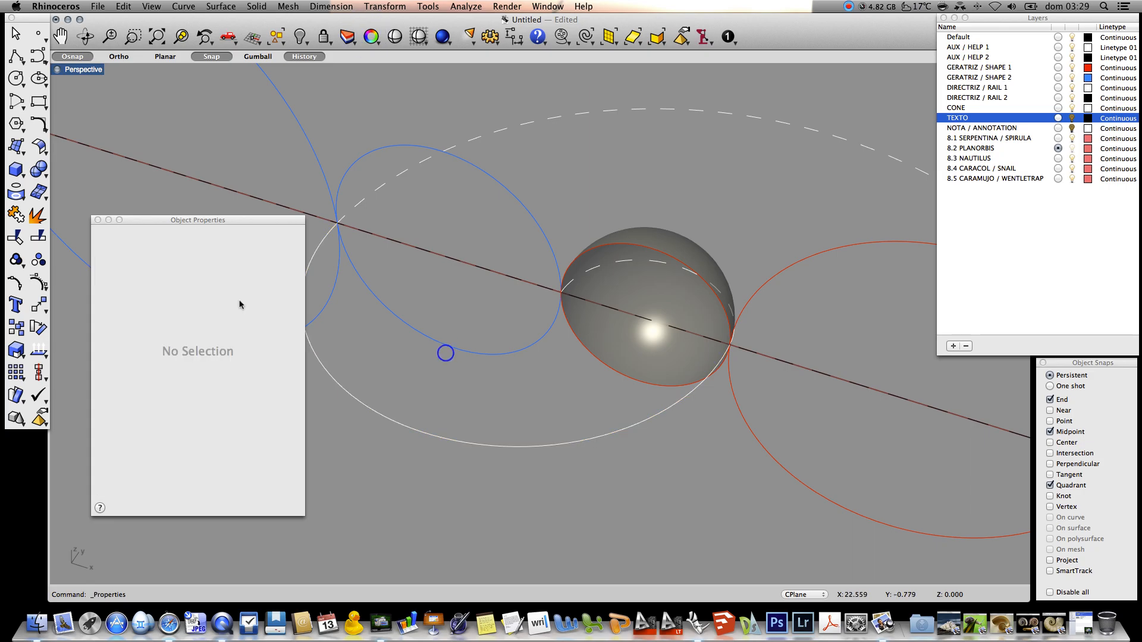
{"action": "left_click", "coordinate": [98, 219]}
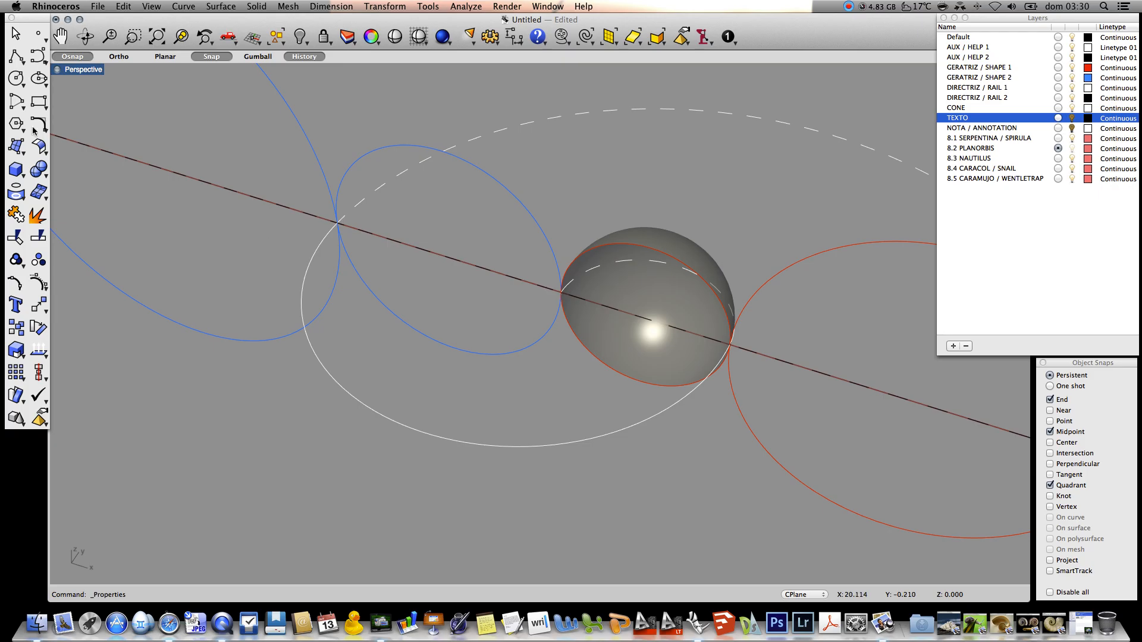
On layer AUX / HELP 2, draw a 10-unit line vertical to the CPlane from the junction of the smallest blue and red circles.
{"action": "left_click", "coordinate": [1058, 57]}
{"action": "left_click", "coordinate": [184, 7]}
{"action": "mouse_move", "coordinate": [187, 52]}
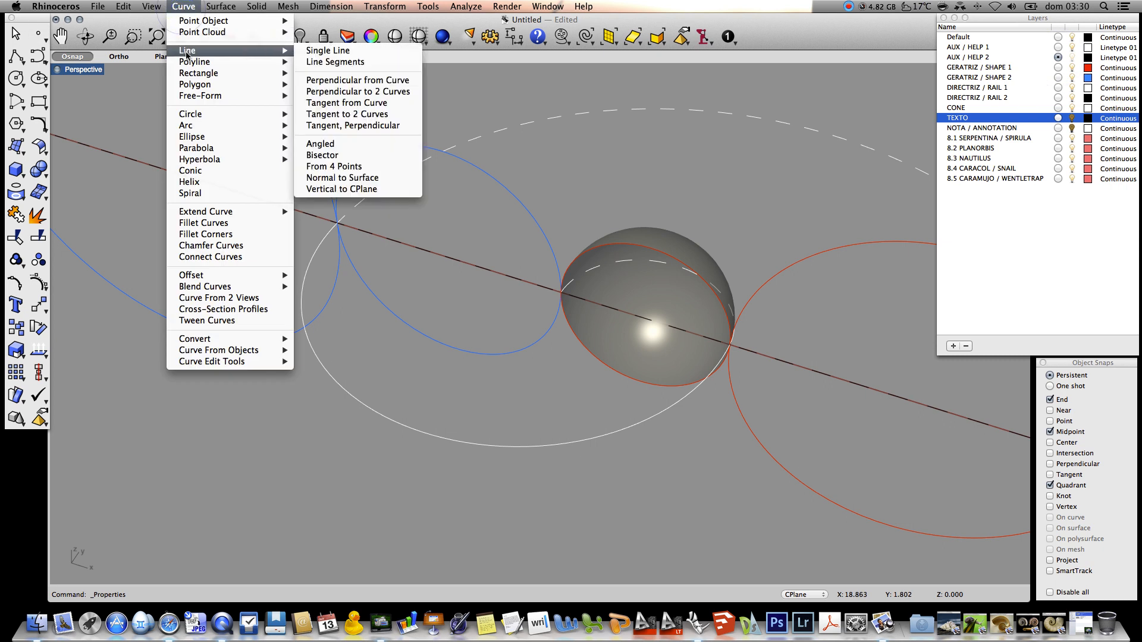
{"action": "left_click", "coordinate": [386, 189]}
{"action": "left_click", "coordinate": [561, 293]}
{"action": "type", "text": "1"}
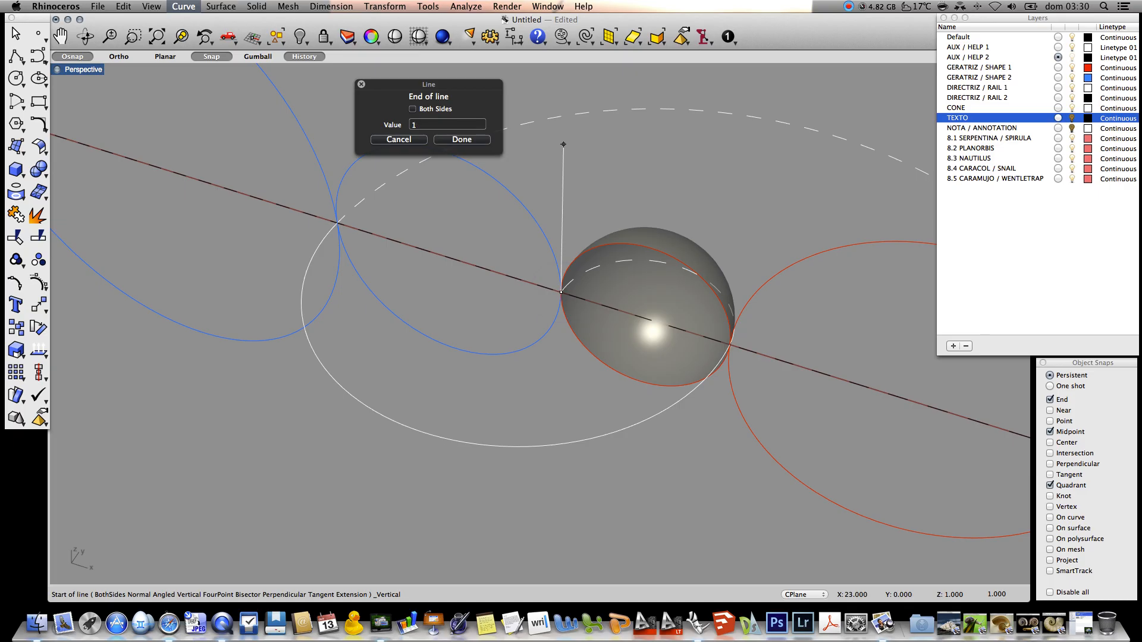
{"action": "type", "text": "0"}
{"action": "key", "text": "Return"}
{"action": "left_click", "coordinate": [573, 157]}
{"action": "scroll", "coordinate": [538, 316], "scroll_direction": "down", "scroll_amount": 3}
{"action": "scroll", "coordinate": [538, 316], "scroll_direction": "up", "scroll_amount": 4}
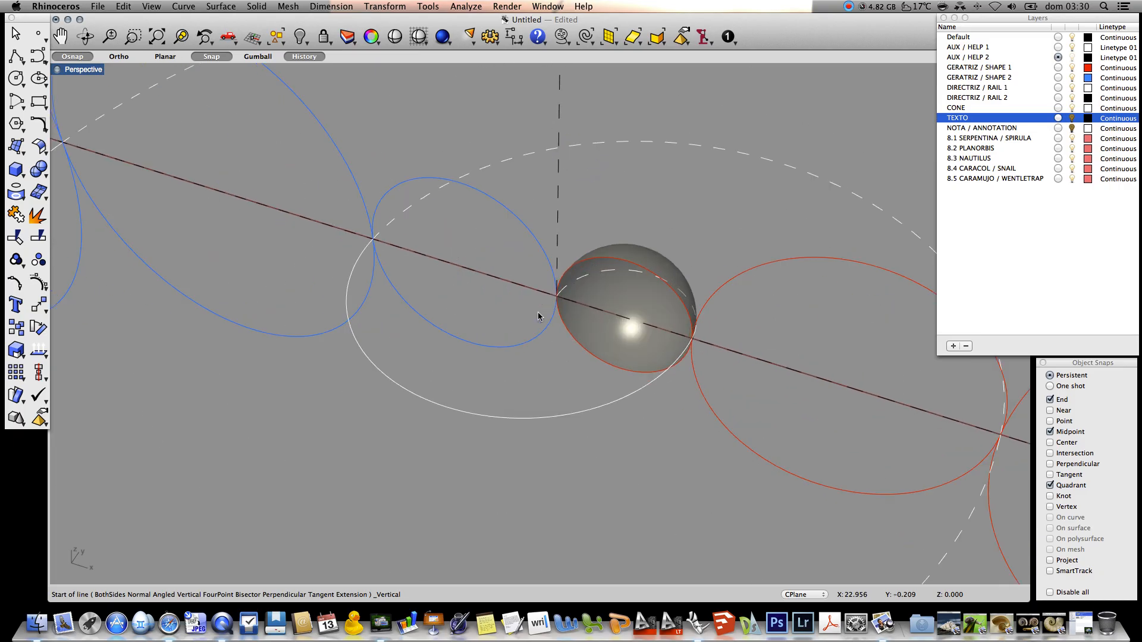
On layer AUX / HELP 1, draw a line from the smallest blue circle's top quadrant perpendicular to the vertical axis line.
{"action": "left_click", "coordinate": [1058, 47]}
{"action": "left_click", "coordinate": [15, 63]}
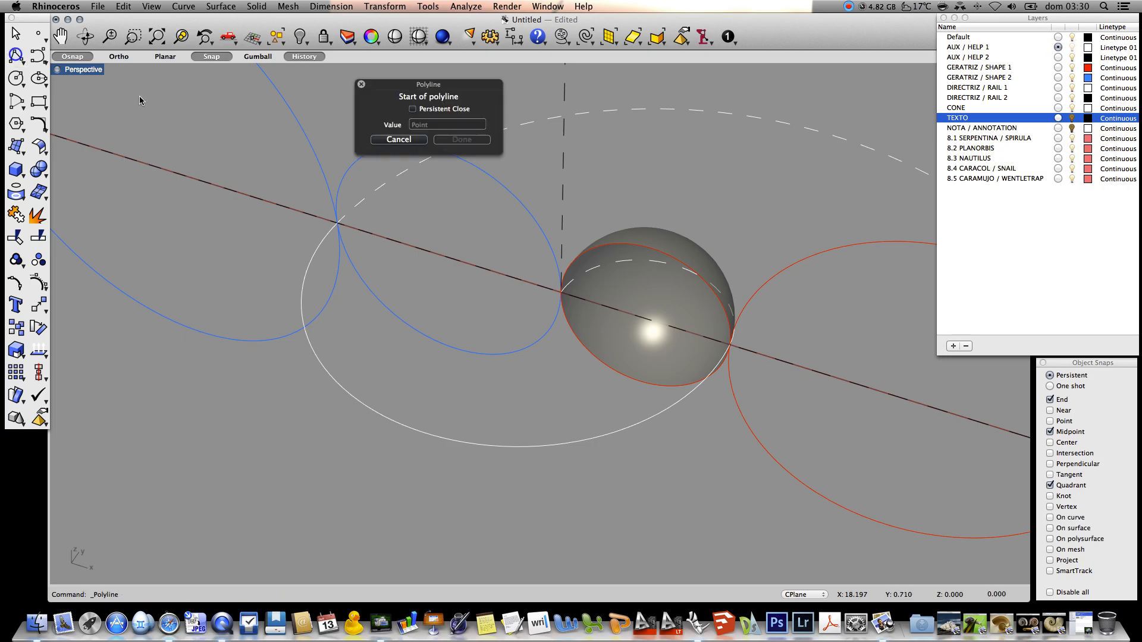
{"action": "left_click_drag", "start_coordinate": [404, 88], "coordinate": [185, 79]}
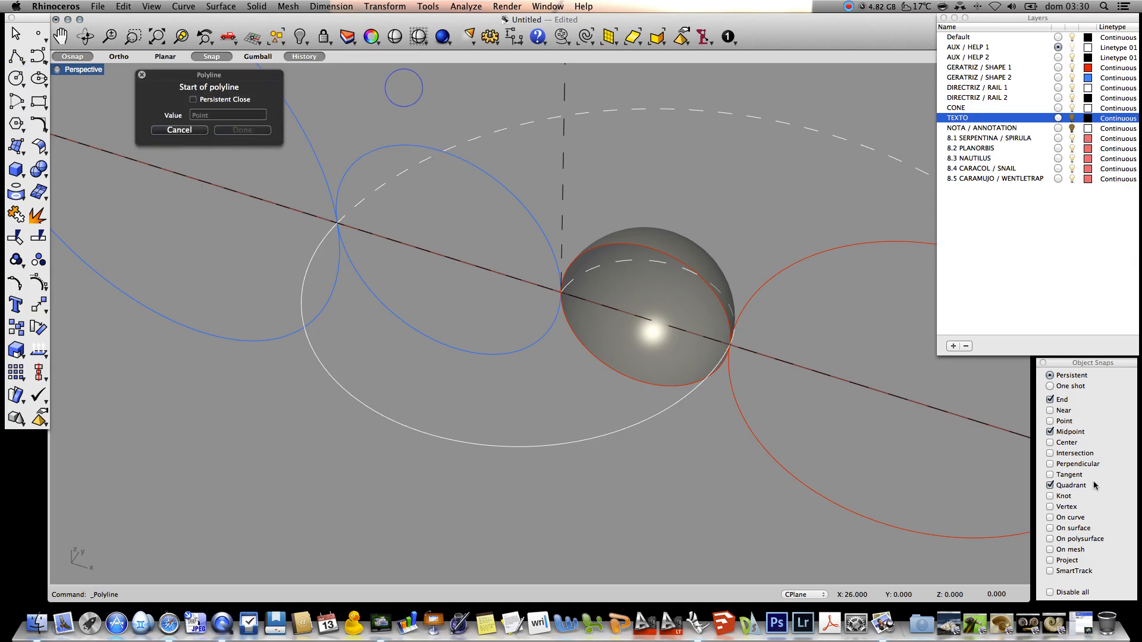
{"action": "left_click", "coordinate": [432, 148]}
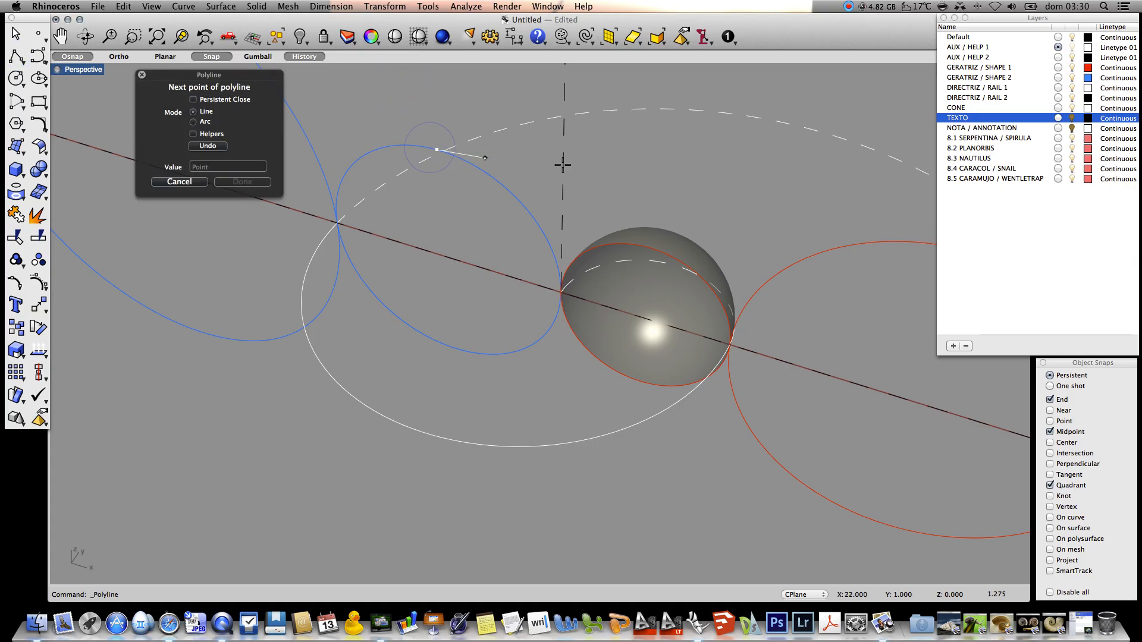
{"action": "left_click", "coordinate": [1083, 463]}
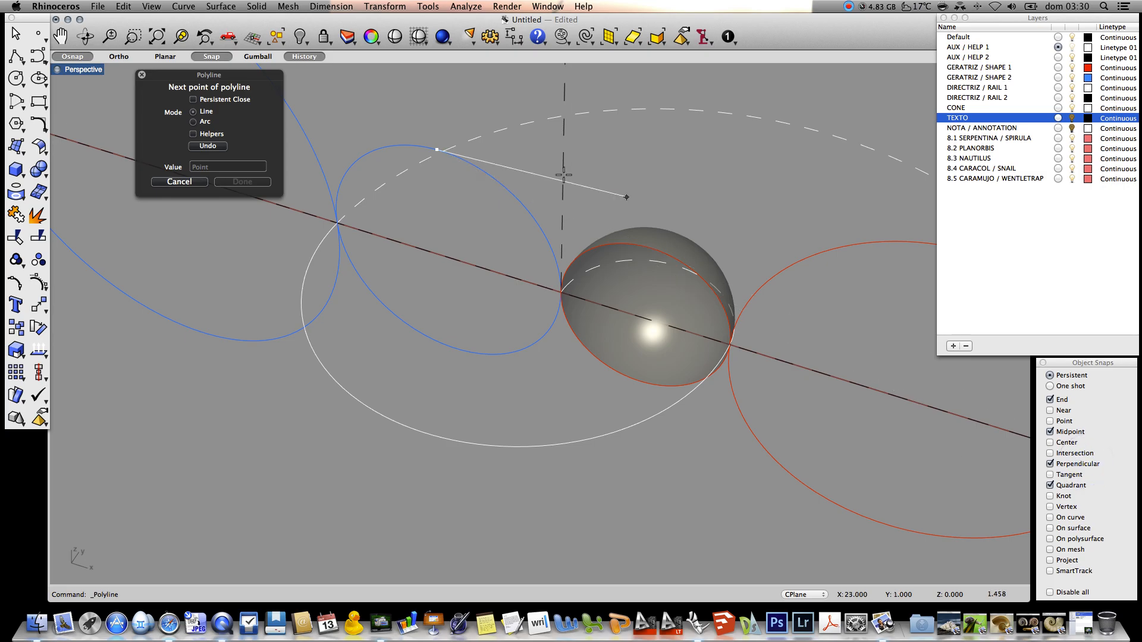
{"action": "left_click", "coordinate": [564, 191]}
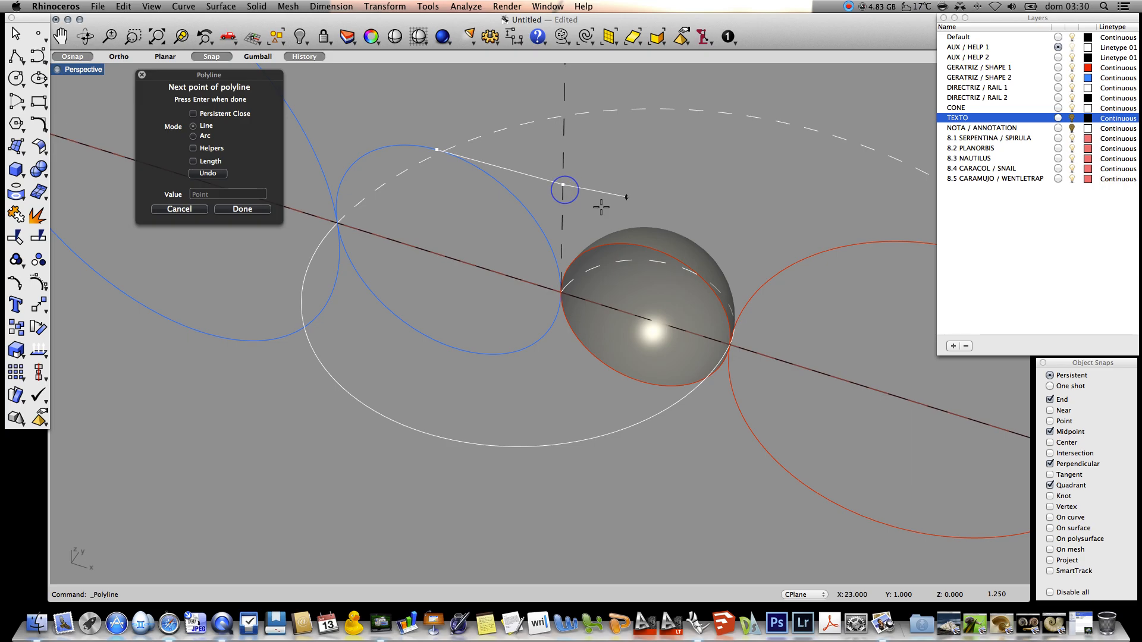
{"action": "key", "text": "Return"}
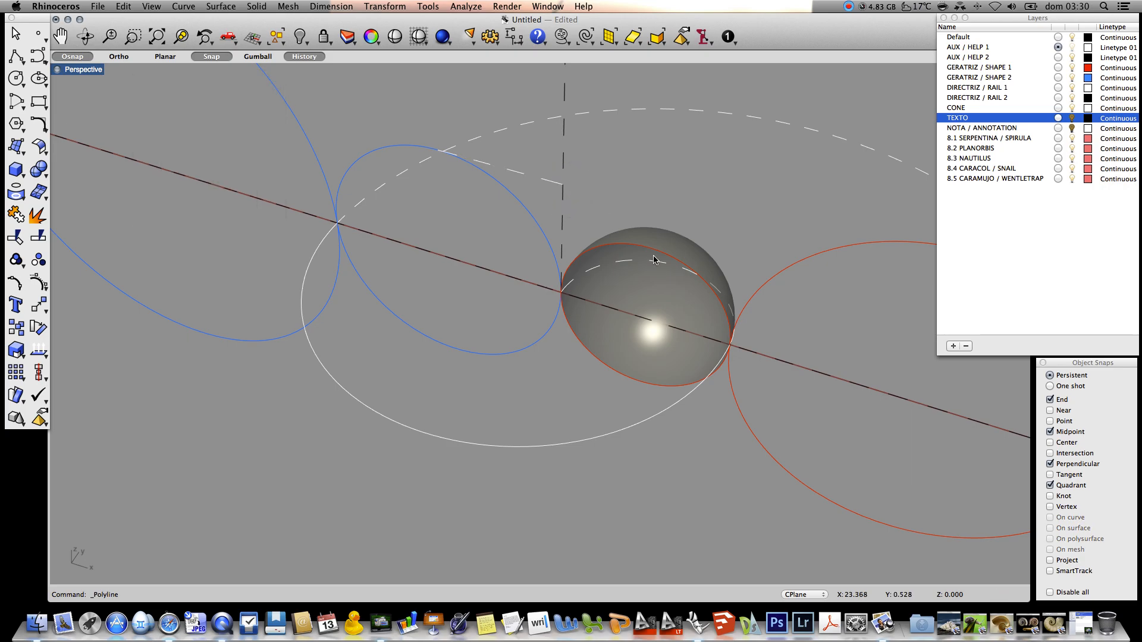
Draw a second line from the smallest red circle's top quadrant perpendicular to the vertical axis line.
{"action": "key", "text": "Return"}
{"action": "left_click", "coordinate": [646, 248]}
{"action": "left_click", "coordinate": [562, 230]}
{"action": "key", "text": "Return"}
Show layer NOTA / ANNOTATION and place a text dot "INICIO" where the upper helper line meets the vertical axis.
{"action": "left_click", "coordinate": [1069, 128]}
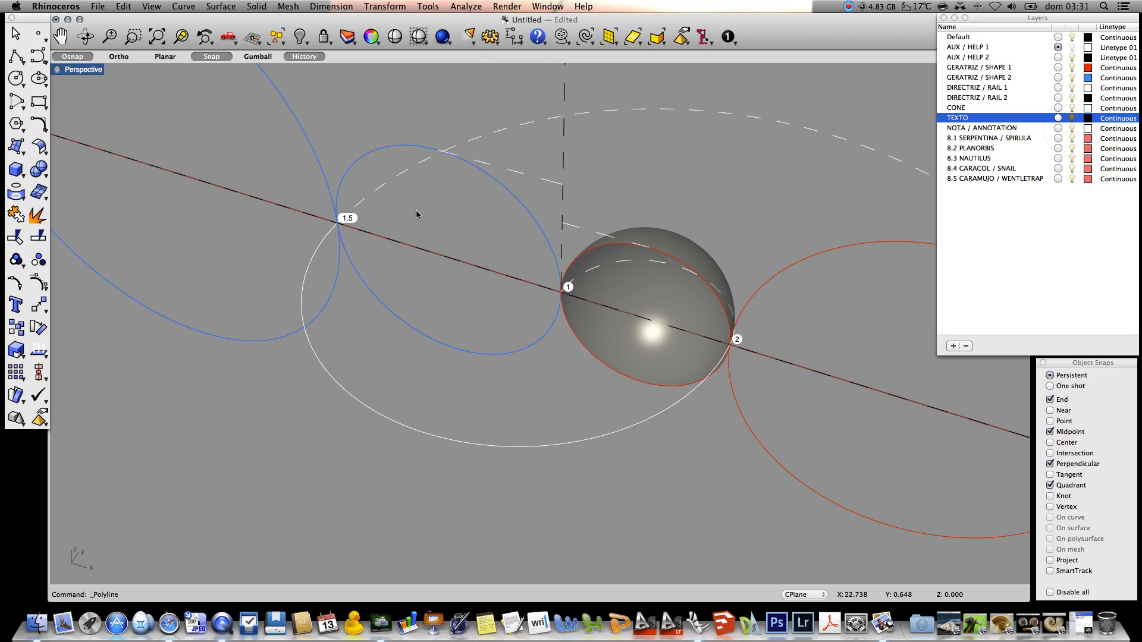
{"action": "left_click", "coordinate": [726, 37]}
{"action": "left_click", "coordinate": [768, 186]}
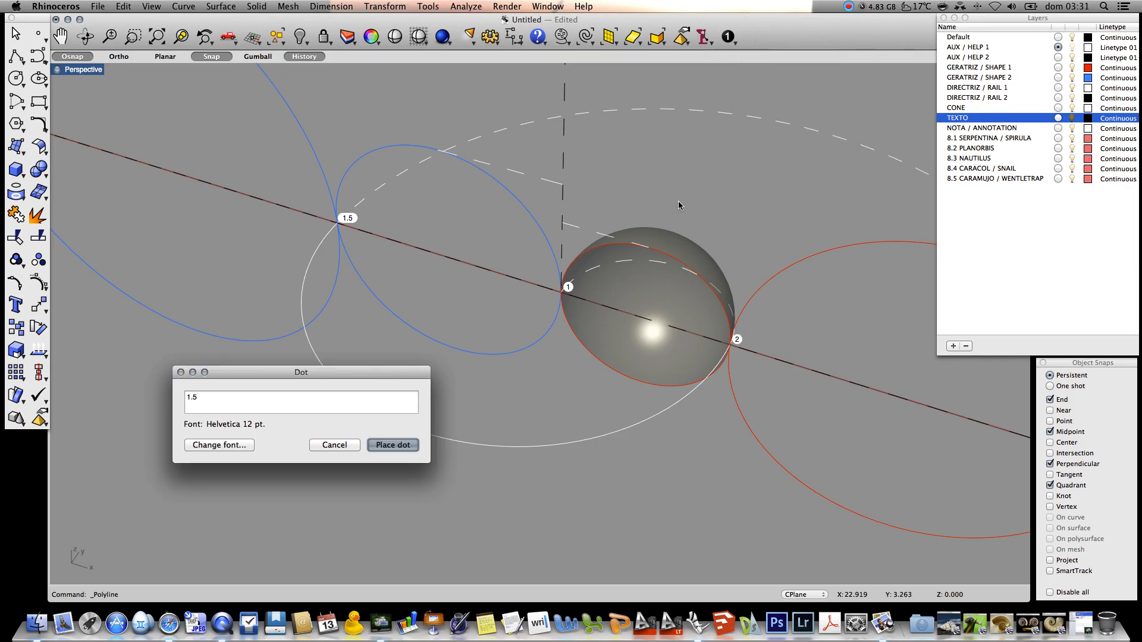
{"action": "left_click", "coordinate": [259, 402]}
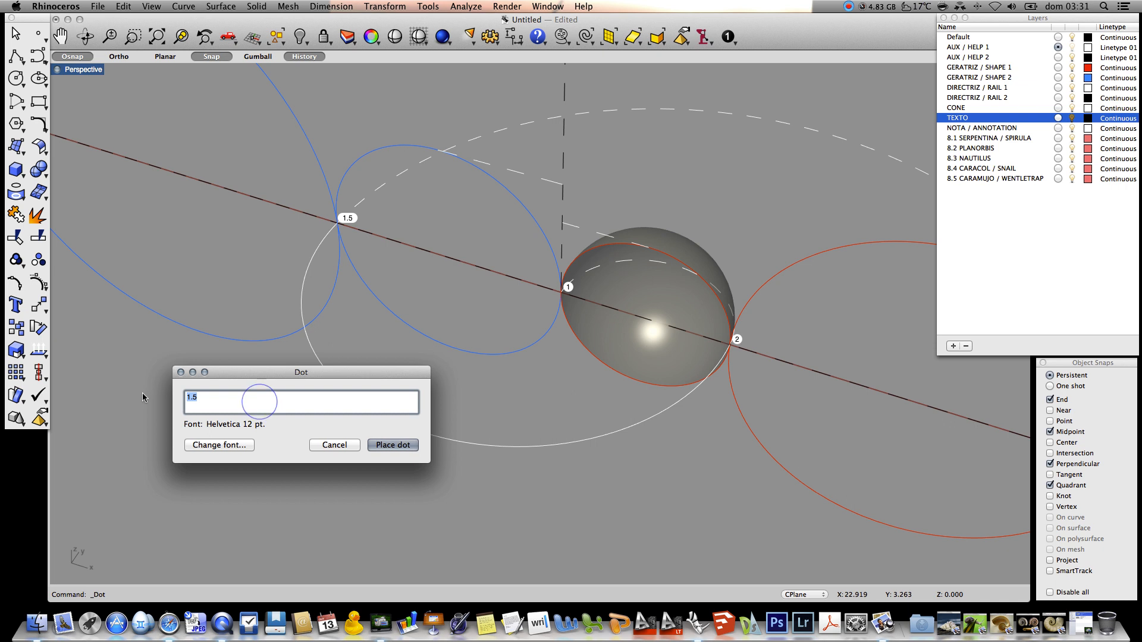
{"action": "type", "text": "INICIO"}
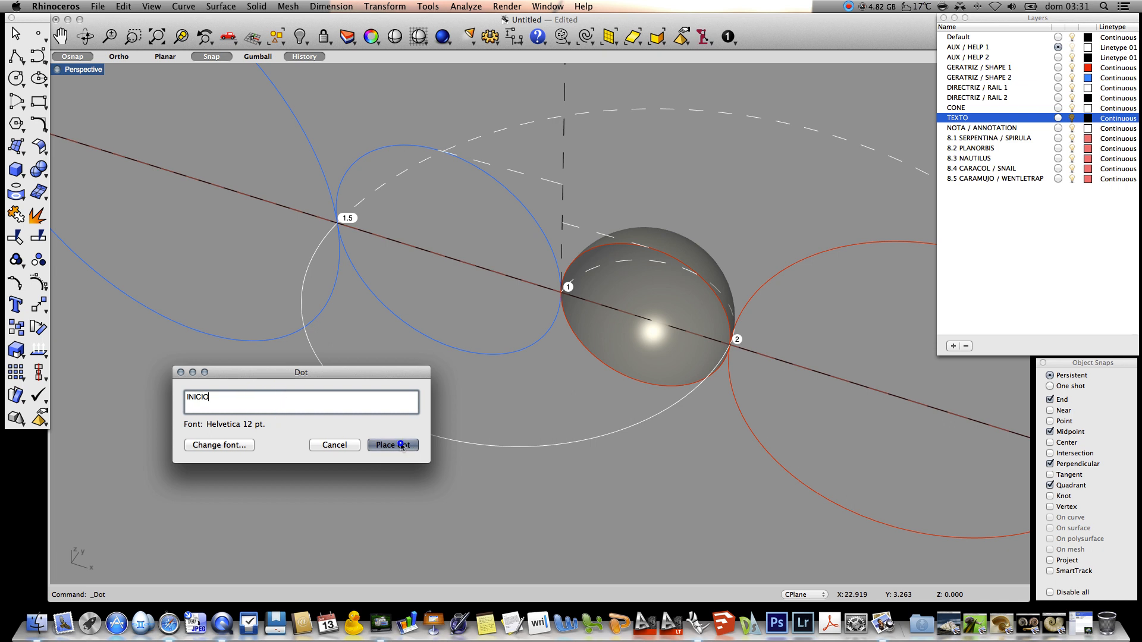
{"action": "left_click", "coordinate": [402, 445]}
{"action": "left_click", "coordinate": [565, 180]}
Place a text dot "FIM" where the lower helper line meets the vertical axis.
{"action": "right_click", "coordinate": [580, 221]}
{"action": "left_click_drag", "start_coordinate": [236, 402], "coordinate": [139, 399]}
{"action": "type", "text": "FIM"}
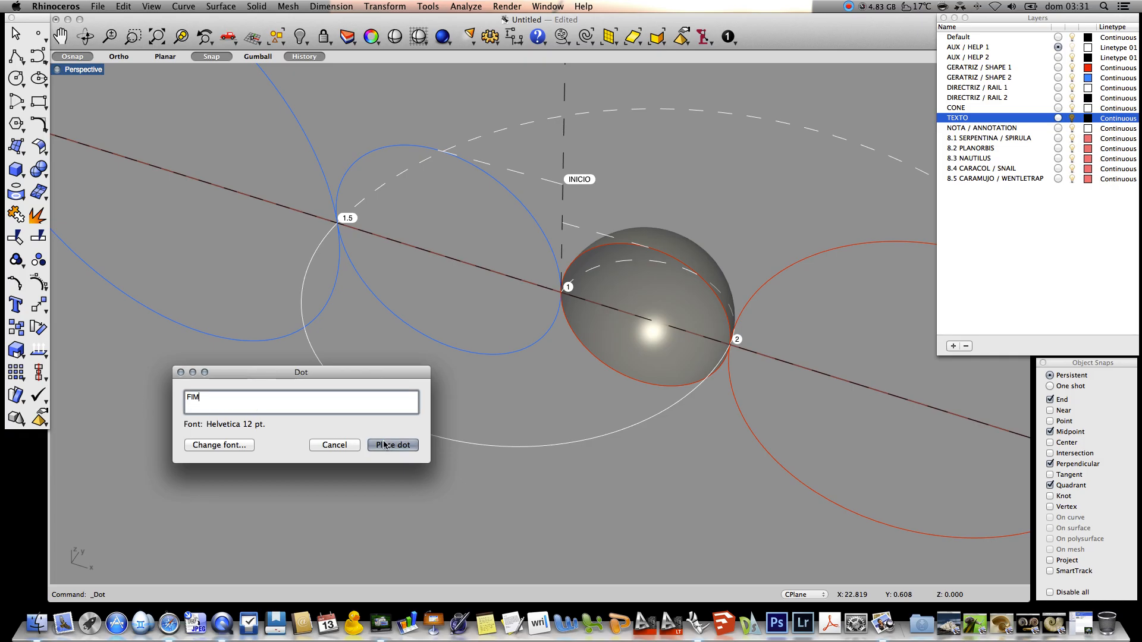
{"action": "left_click", "coordinate": [383, 445]}
{"action": "left_click", "coordinate": [572, 218]}
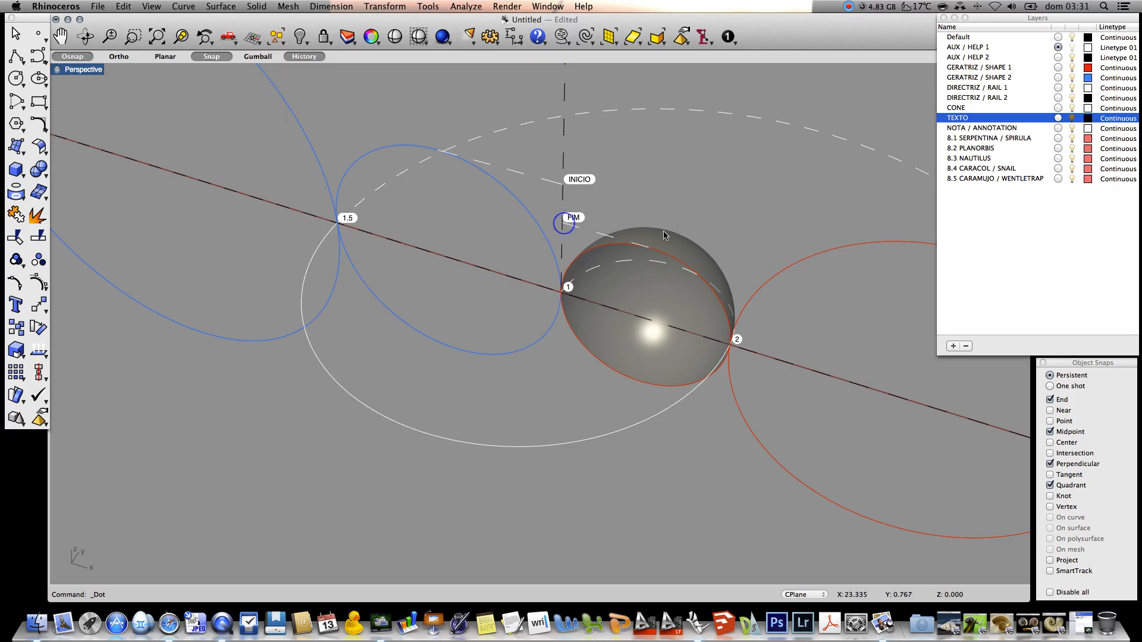
Place a text dot "QUA 1" at the top quadrant of the smallest blue circle.
{"action": "right_click", "coordinate": [432, 194]}
{"action": "left_click", "coordinate": [233, 397]}
{"action": "type", "text": "QUA 1"}
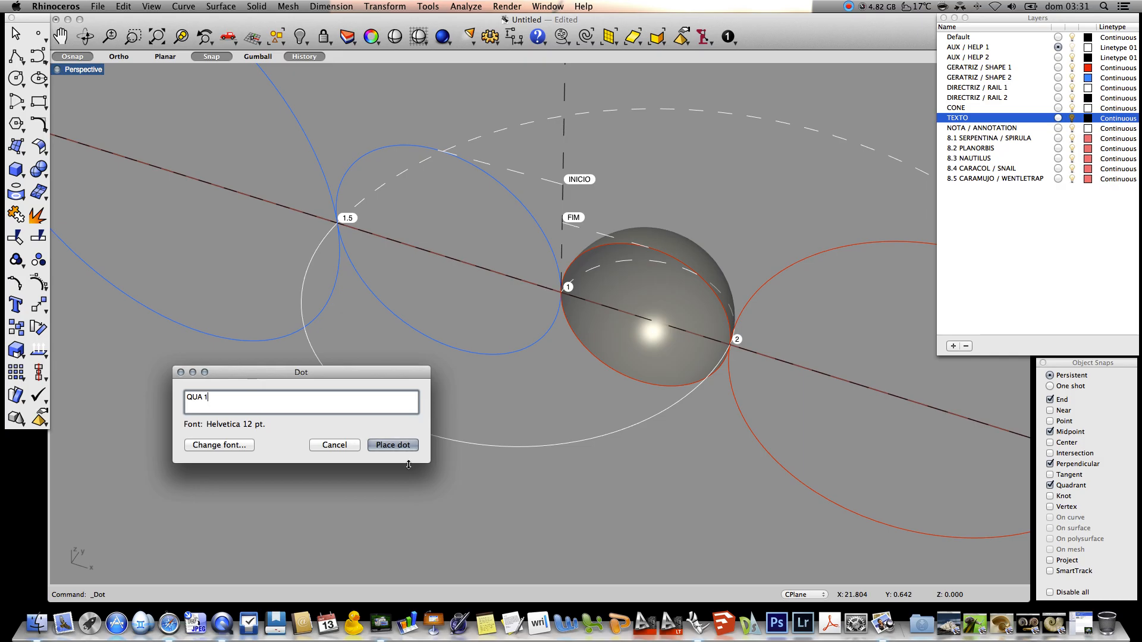
{"action": "left_click", "coordinate": [398, 450]}
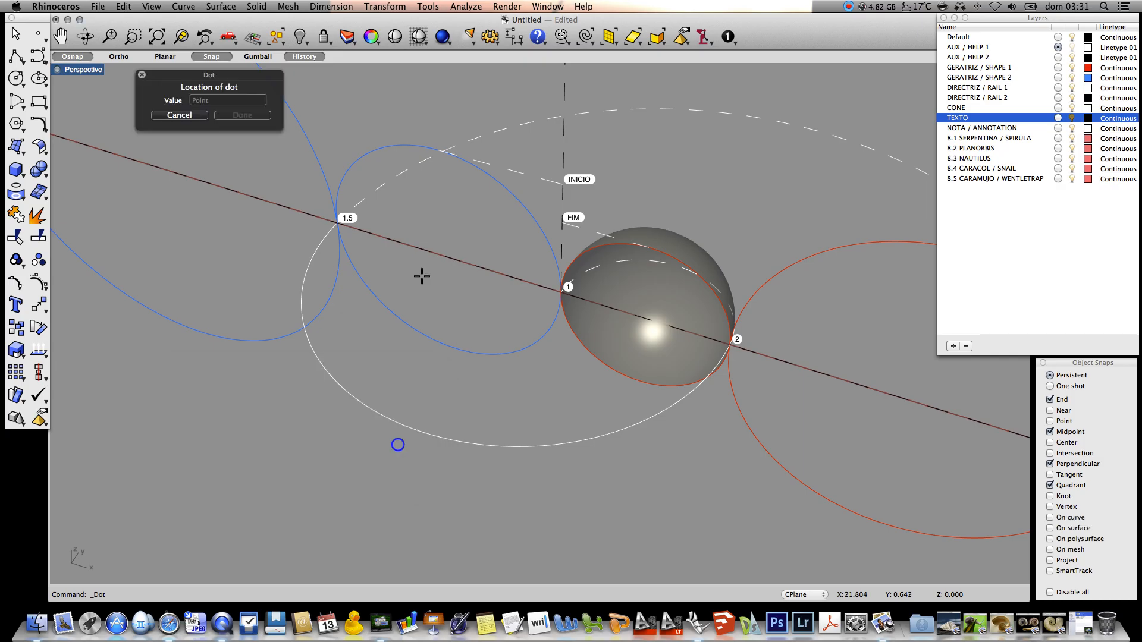
{"action": "left_click", "coordinate": [437, 152]}
Place a text dot "QUA 2" at the top quadrant of the smallest red circle.
{"action": "key", "text": "Return"}
{"action": "left_click", "coordinate": [215, 397]}
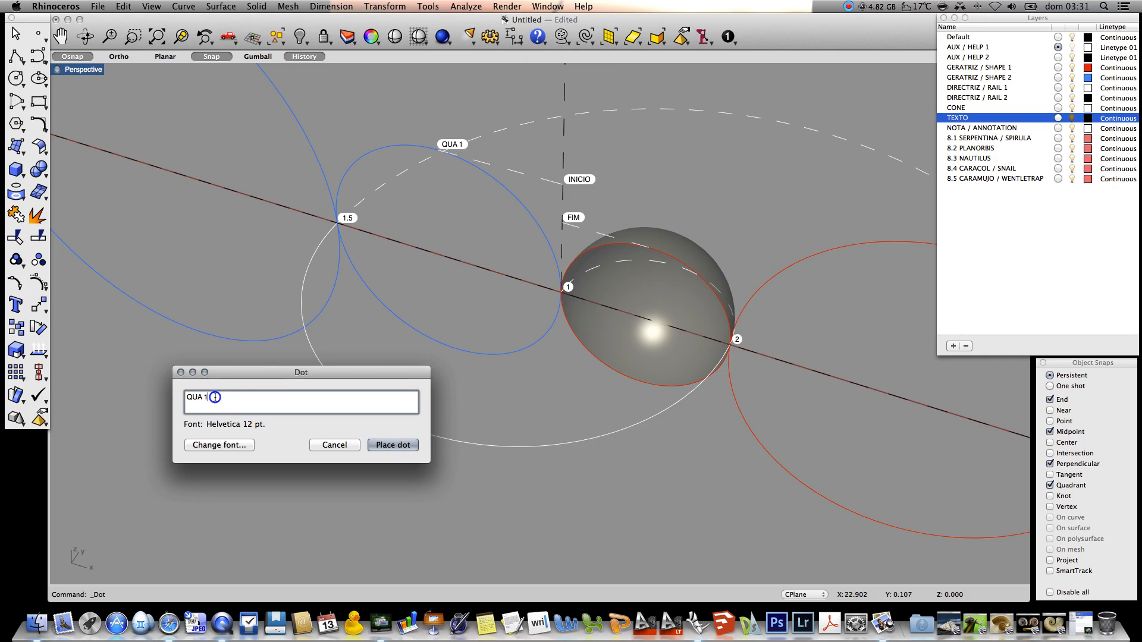
{"action": "key", "text": "BackSpace"}
{"action": "type", "text": "2"}
{"action": "left_click", "coordinate": [387, 446]}
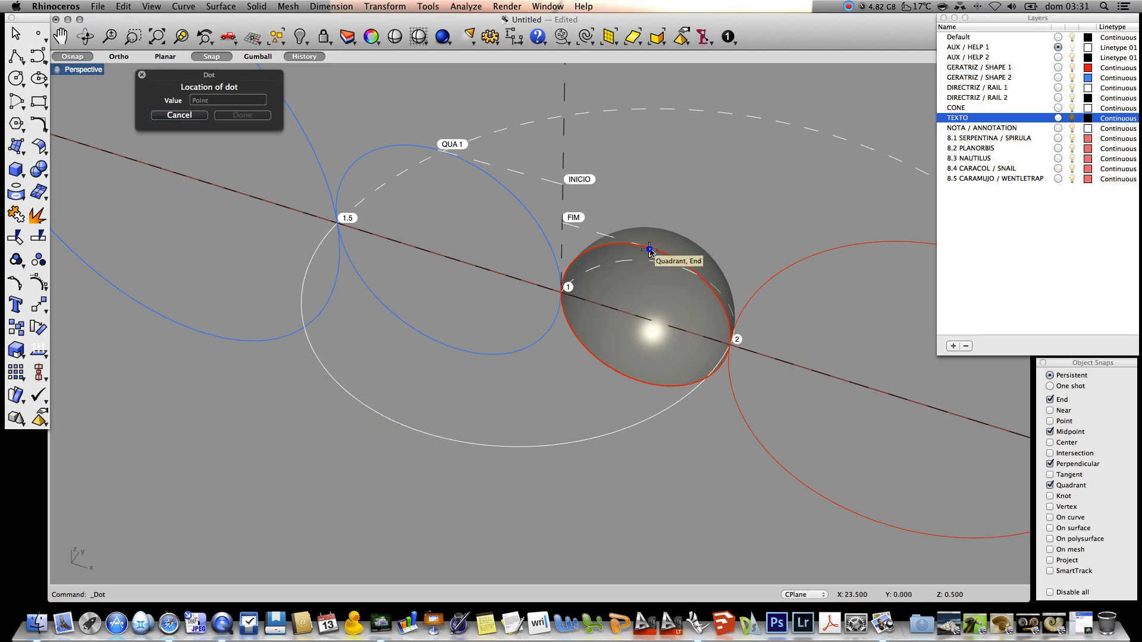
{"action": "left_click", "coordinate": [649, 249]}
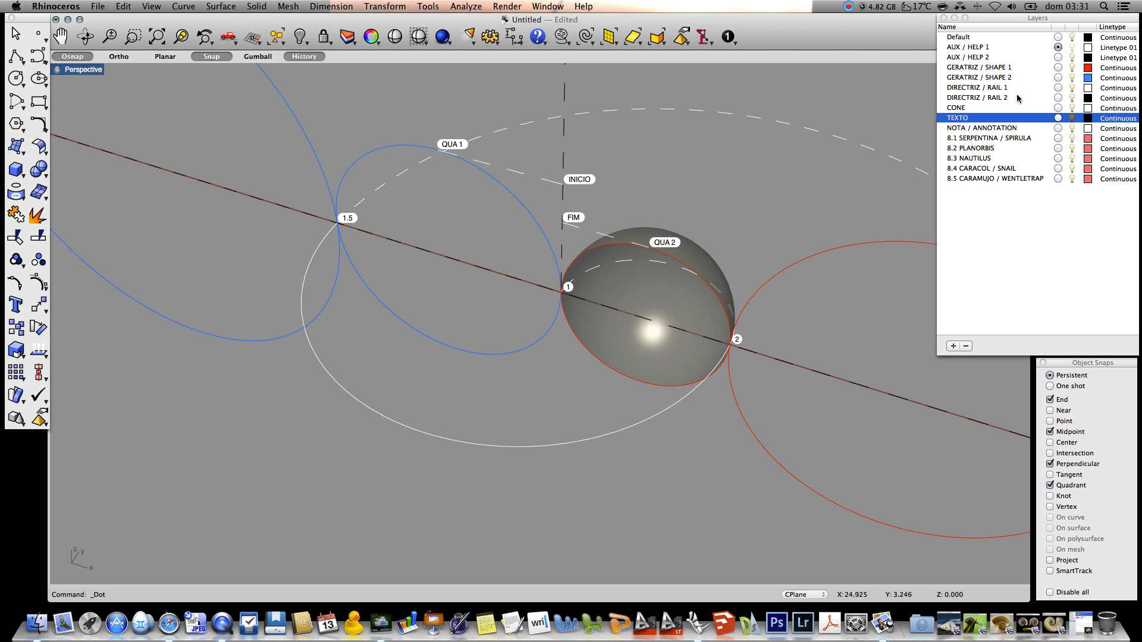
On layer DIRECTRIZ / RAIL 2, draw a 0.5-turn spiral with reverse twist, its axis from INICIO to FIM, running from QUA 1 to QUA 2.
{"action": "left_click", "coordinate": [1058, 97]}
{"action": "type", "text": "Spiral"}
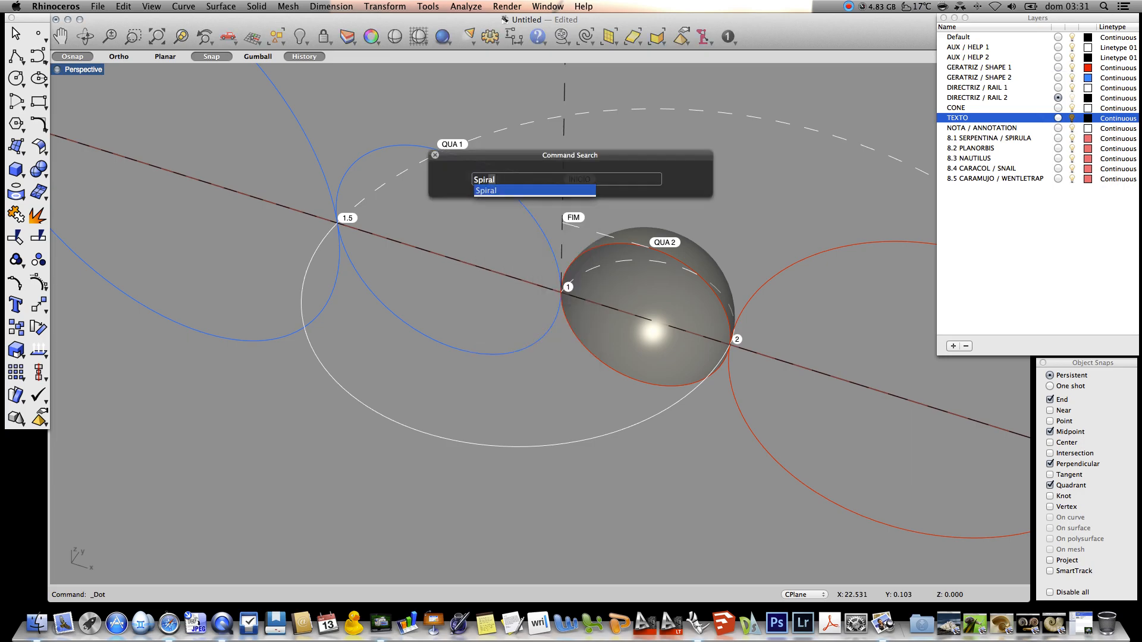
{"action": "key", "text": "Return"}
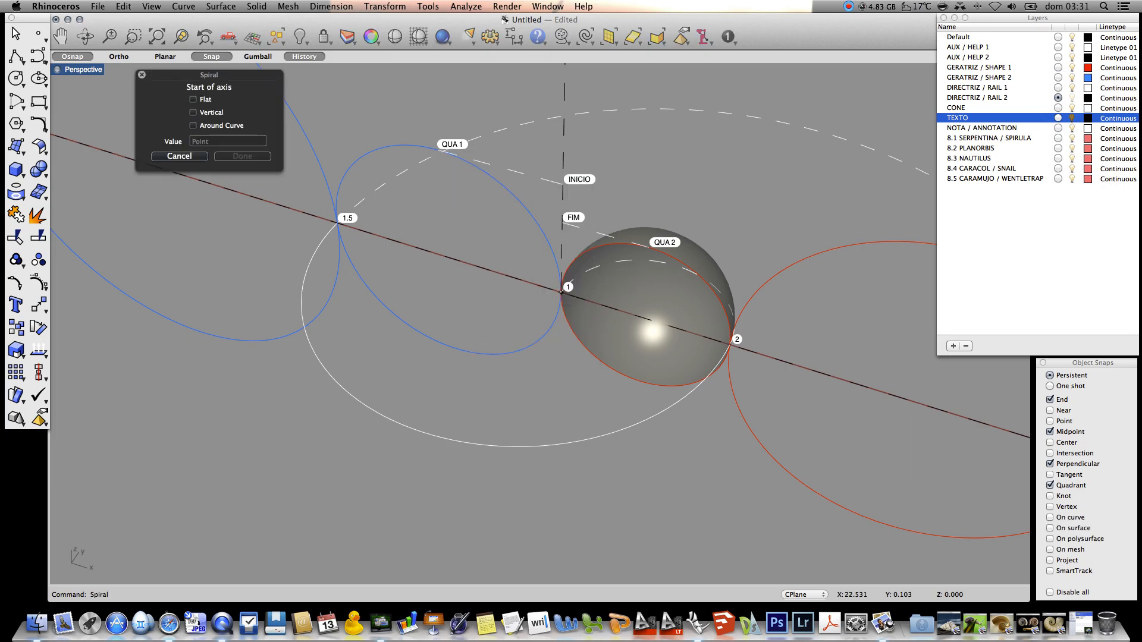
{"action": "left_click", "coordinate": [203, 116]}
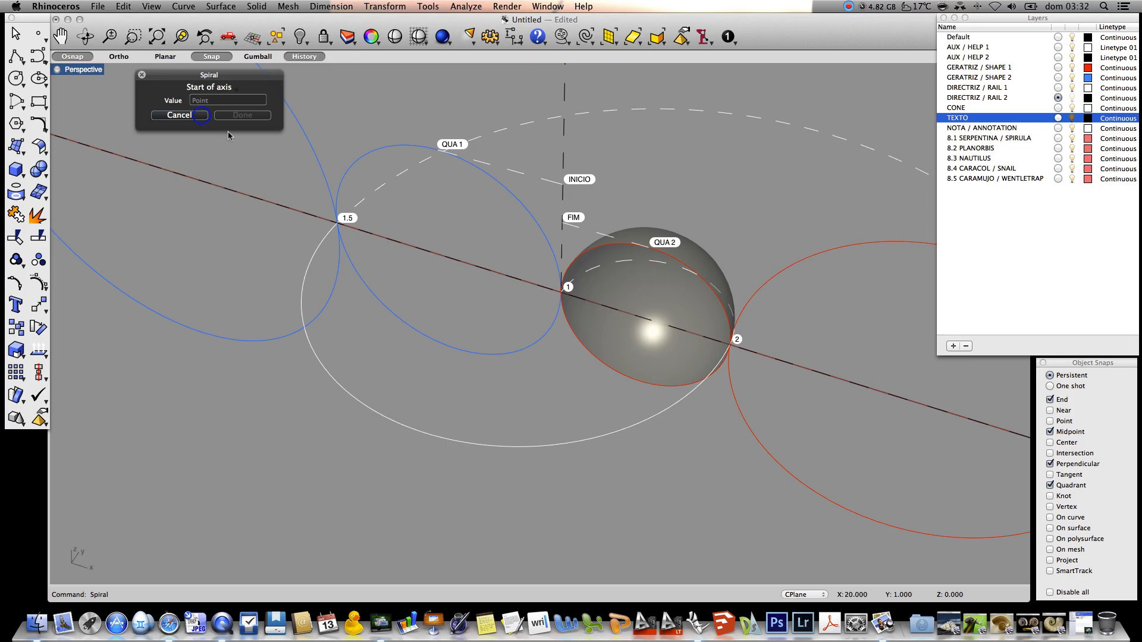
{"action": "left_click", "coordinate": [562, 184]}
{"action": "left_click", "coordinate": [560, 224]}
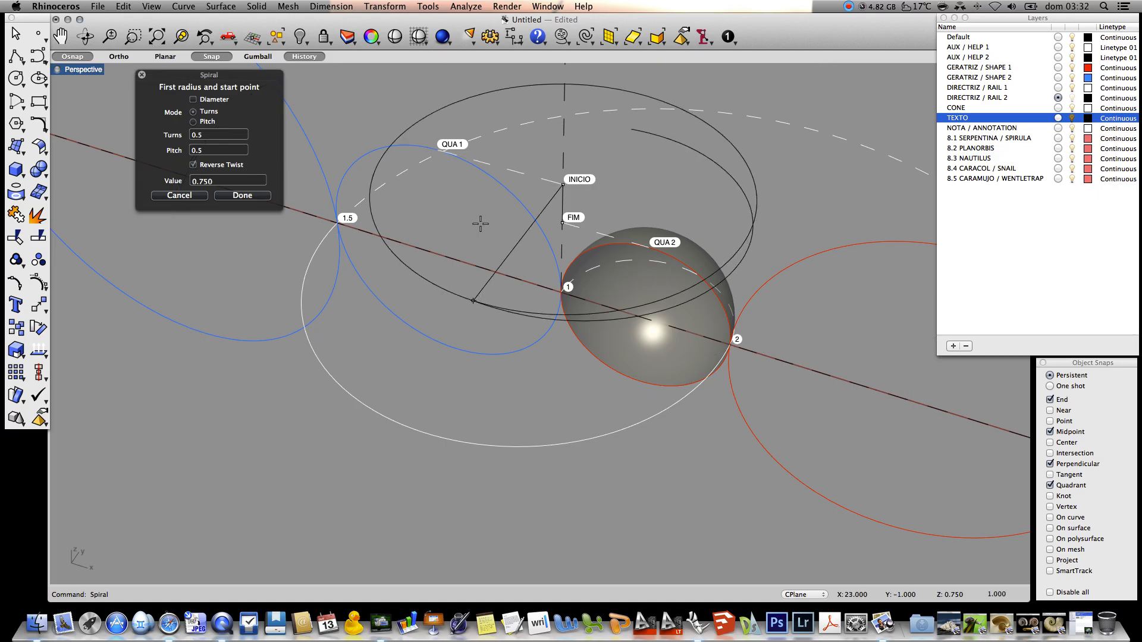
{"action": "left_click", "coordinate": [435, 151]}
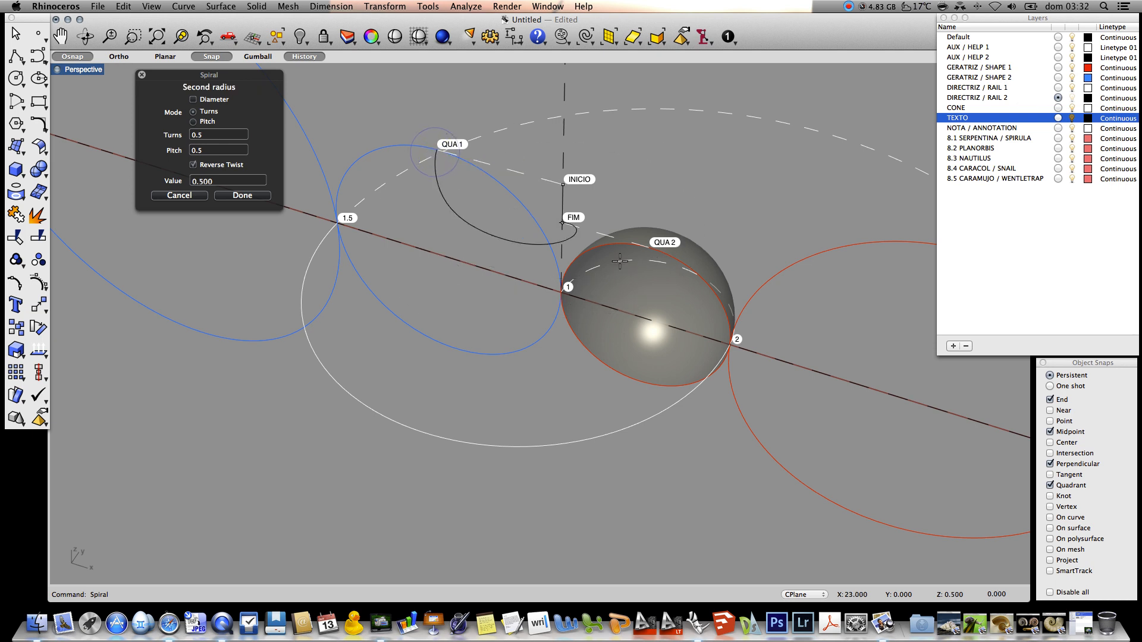
{"action": "left_click", "coordinate": [647, 252]}
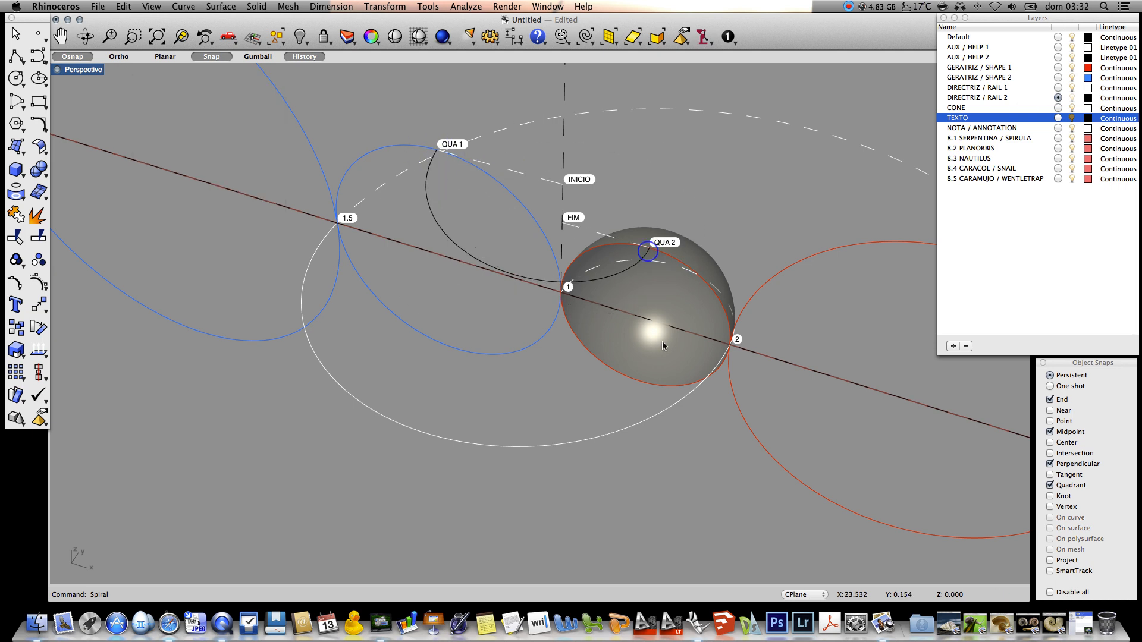
With 8.2 PLANORBIS as the current layer, start Sweep2 using the white semicircle and the black spiral as rails.
{"action": "mouse_move", "coordinate": [602, 368]}
{"action": "right_mouse_down"}
{"action": "mouse_move", "coordinate": [555, 349]}
{"action": "mouse_move", "coordinate": [555, 300]}
{"action": "mouse_move", "coordinate": [610, 353]}
{"action": "mouse_move", "coordinate": [594, 357]}
{"action": "right_mouse_up"}
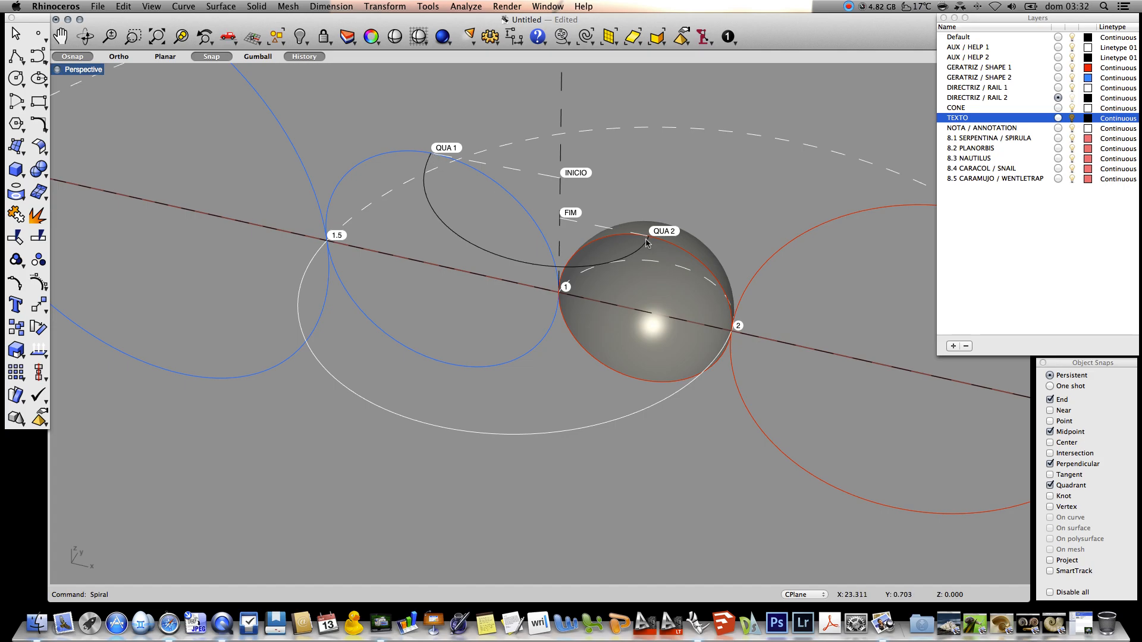
{"action": "right_click_drag", "start_coordinate": [563, 384], "coordinate": [562, 387]}
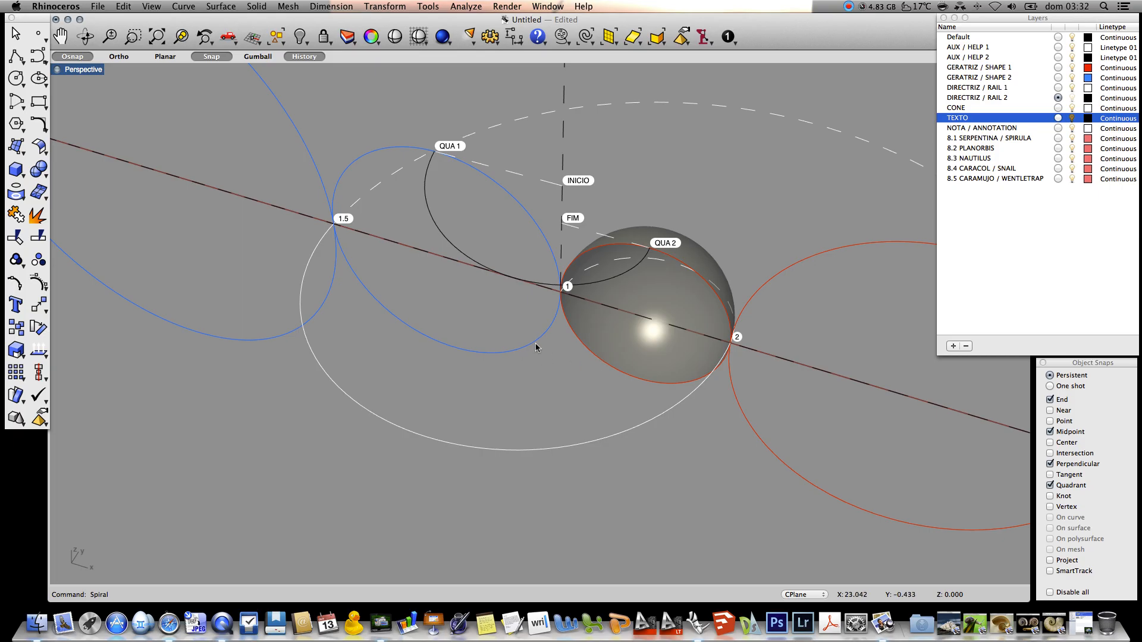
{"action": "scroll", "coordinate": [557, 374], "scroll_direction": "down", "scroll_amount": 5}
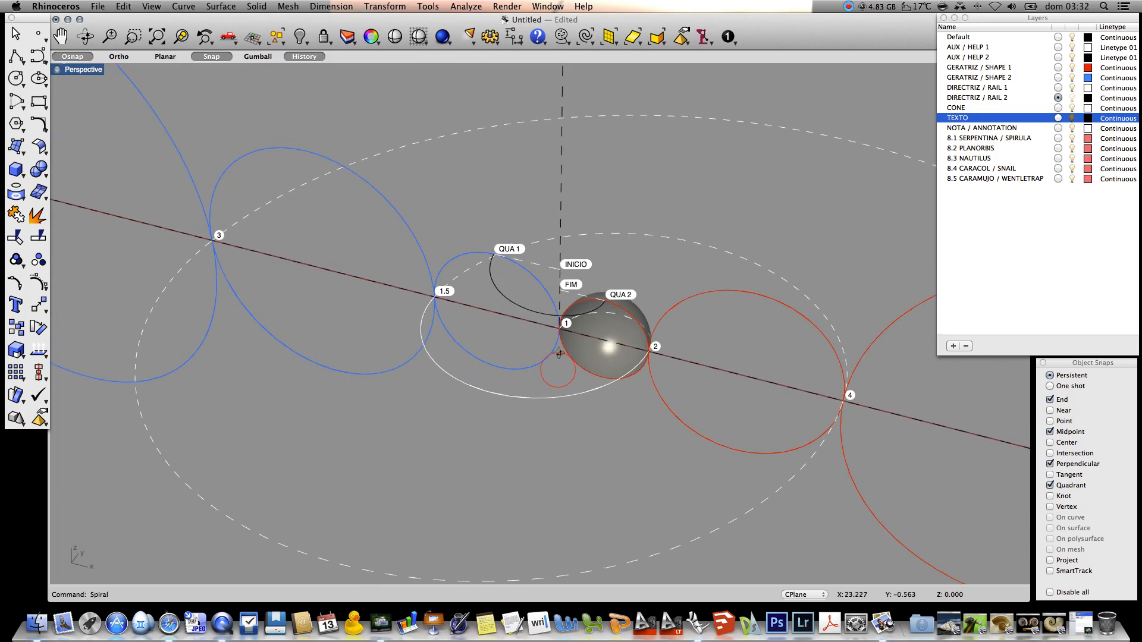
{"action": "scroll", "coordinate": [575, 364], "scroll_direction": "up", "scroll_amount": 5}
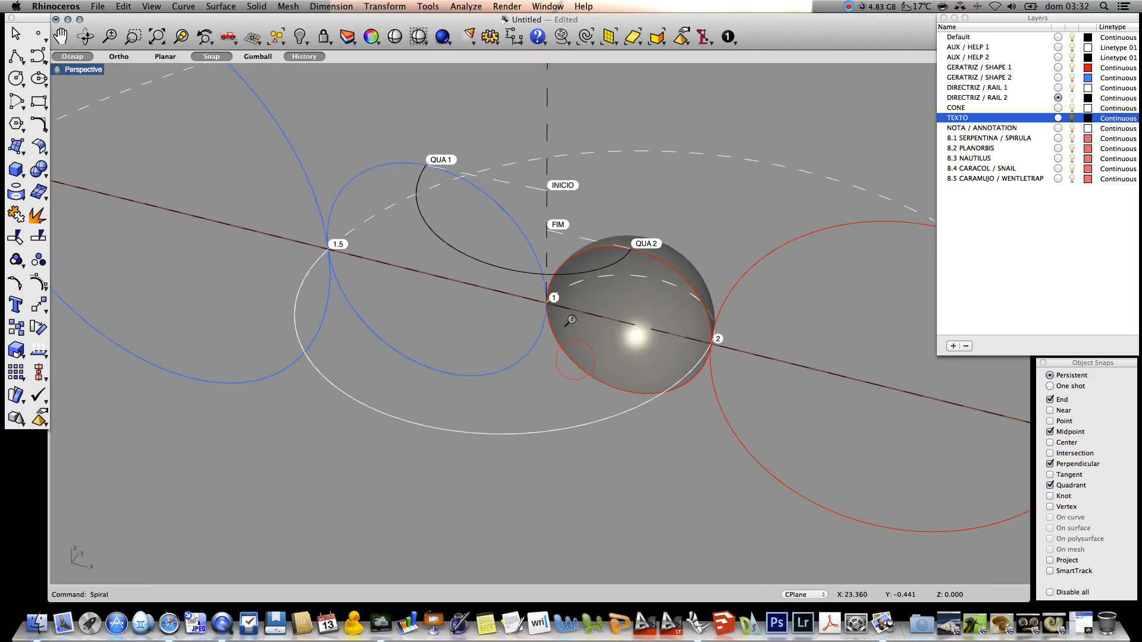
{"action": "left_click", "coordinate": [975, 148]}
{"action": "left_click", "coordinate": [1058, 149]}
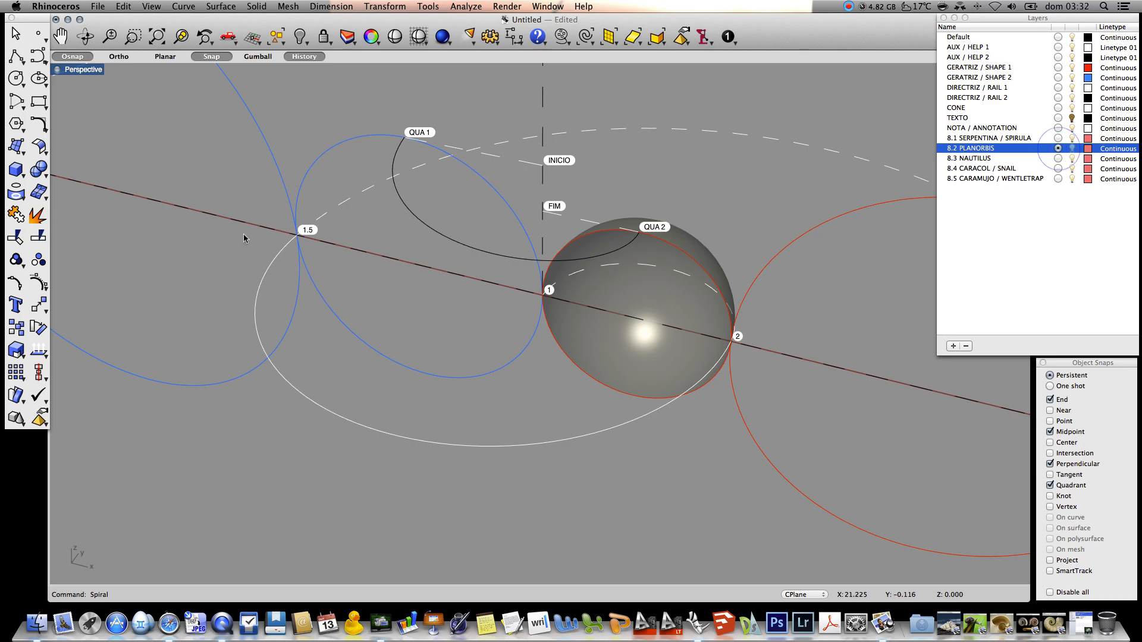
{"action": "type", "text": "Sweep1"}
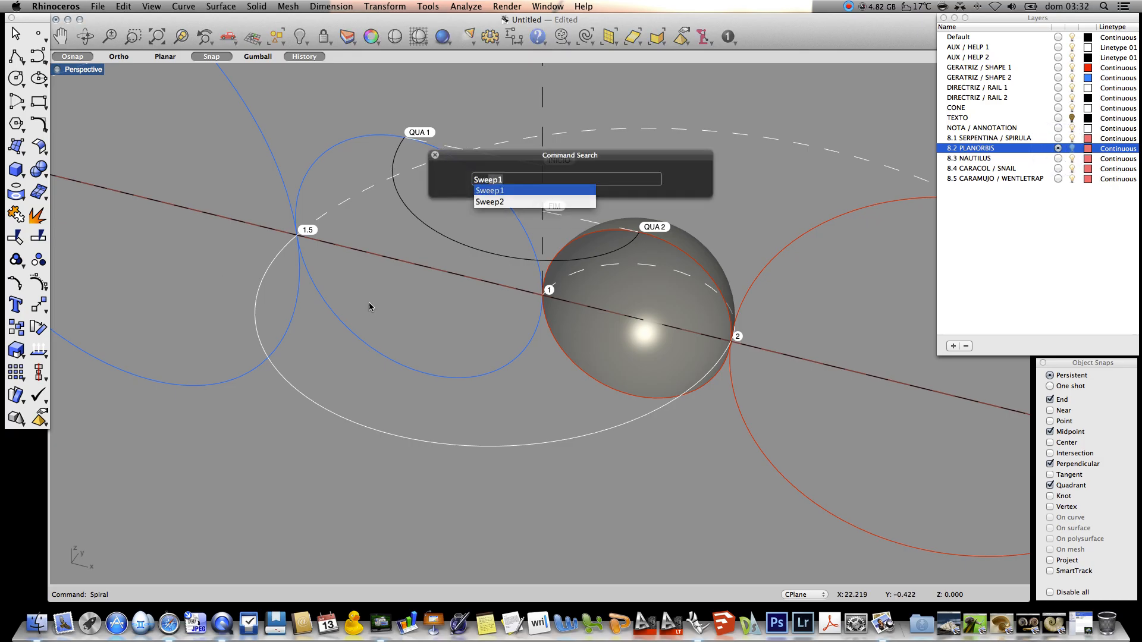
{"action": "left_click", "coordinate": [497, 204]}
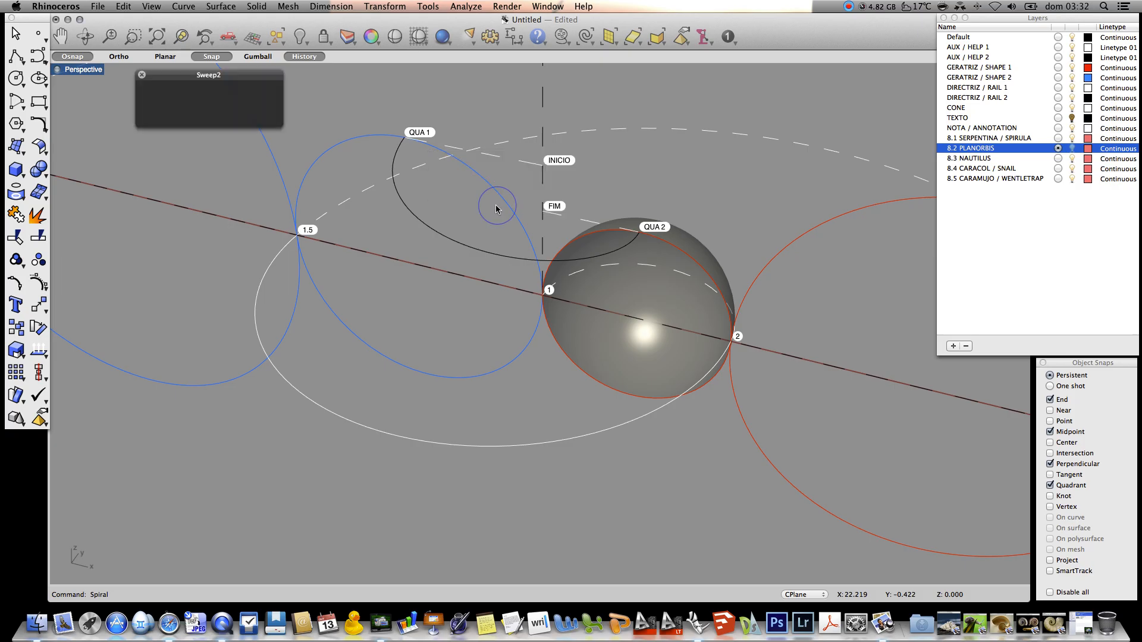
{"action": "left_click", "coordinate": [714, 373]}
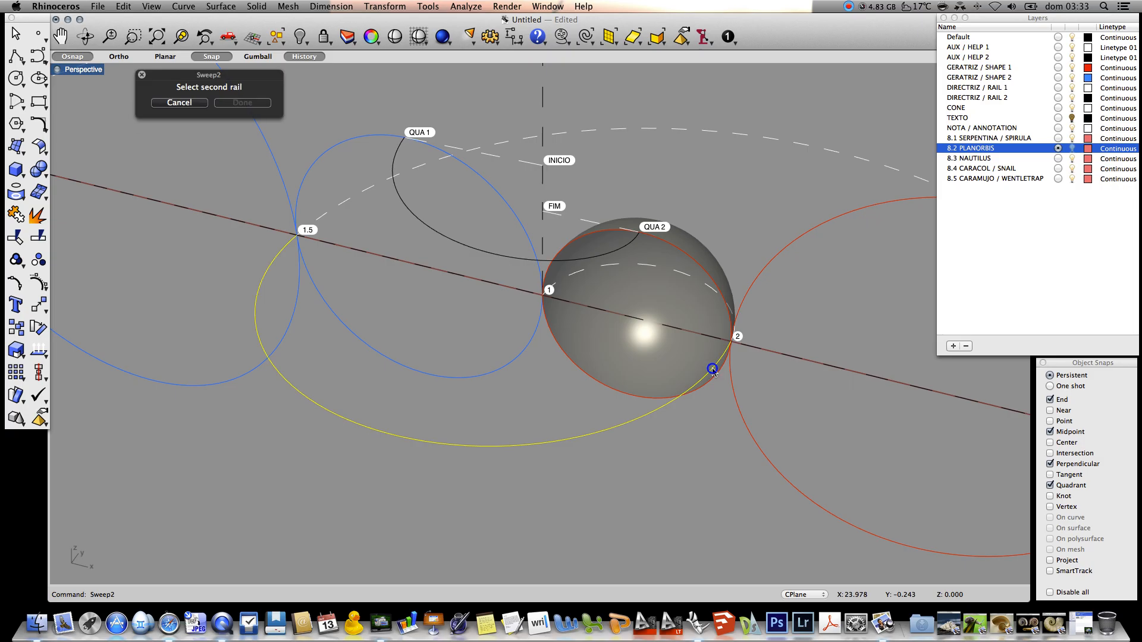
{"action": "left_click", "coordinate": [632, 247]}
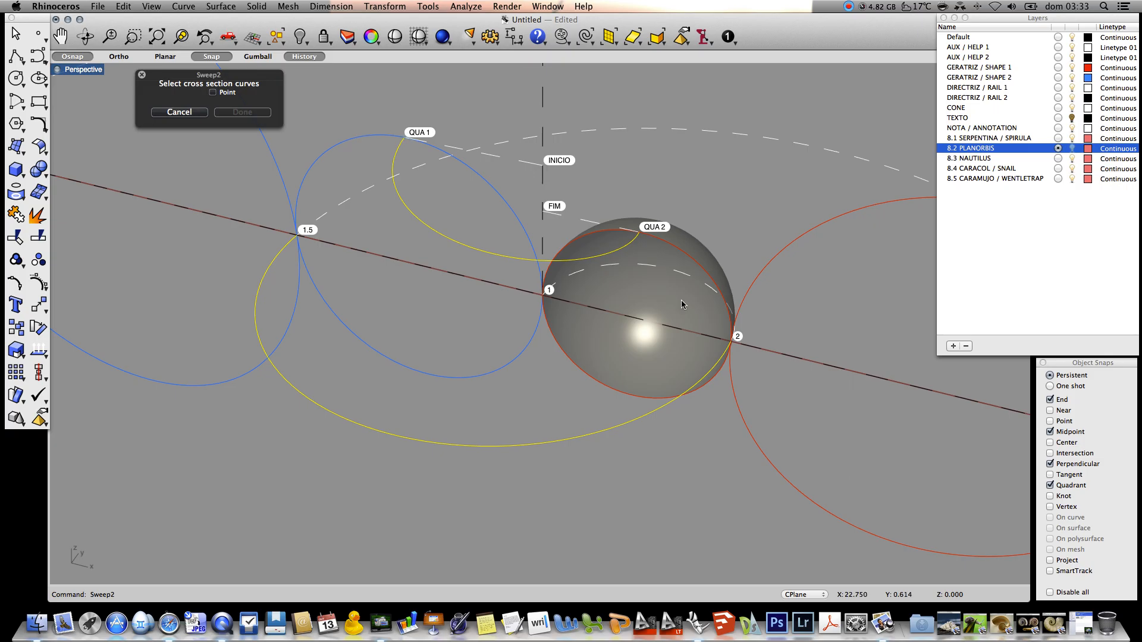
Complete the two-rail sweep with the smallest red and smallest blue circles as cross sections, without simplifying them.
{"action": "left_click", "coordinate": [708, 277]}
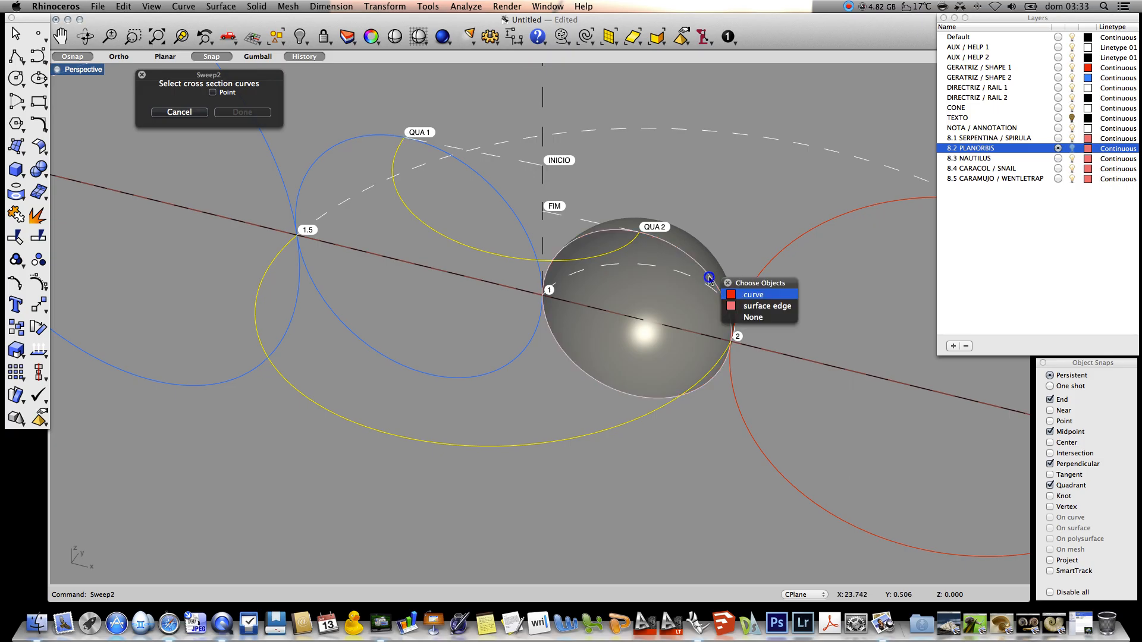
{"action": "left_click", "coordinate": [755, 295]}
{"action": "left_click", "coordinate": [315, 165]}
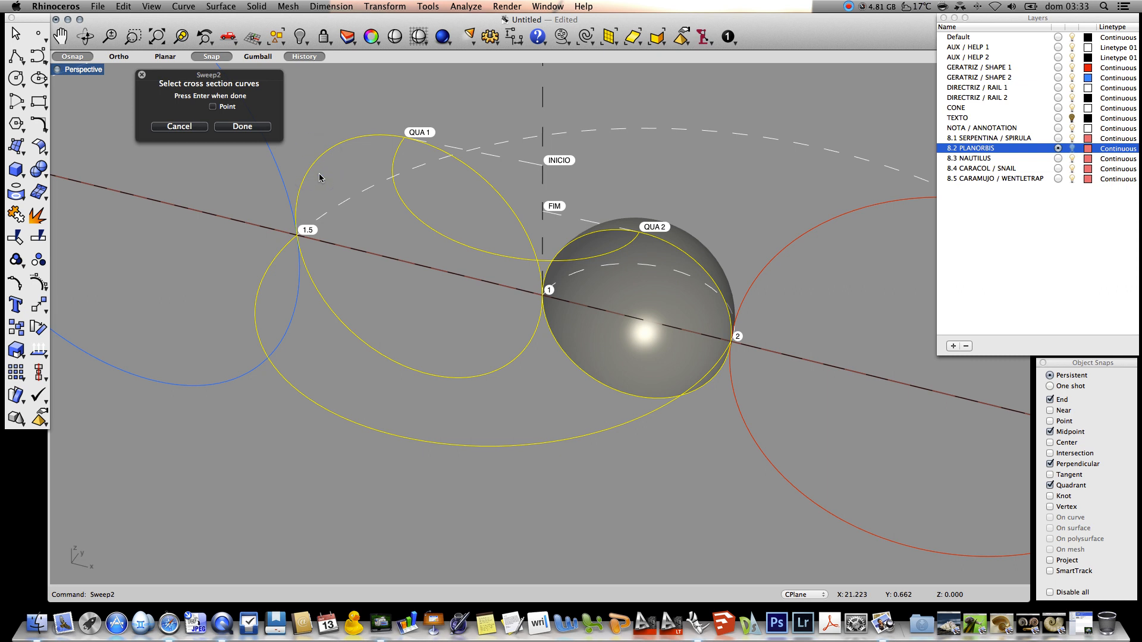
{"action": "key", "text": "Return"}
{"action": "left_click_drag", "start_coordinate": [257, 78], "coordinate": [180, 109]}
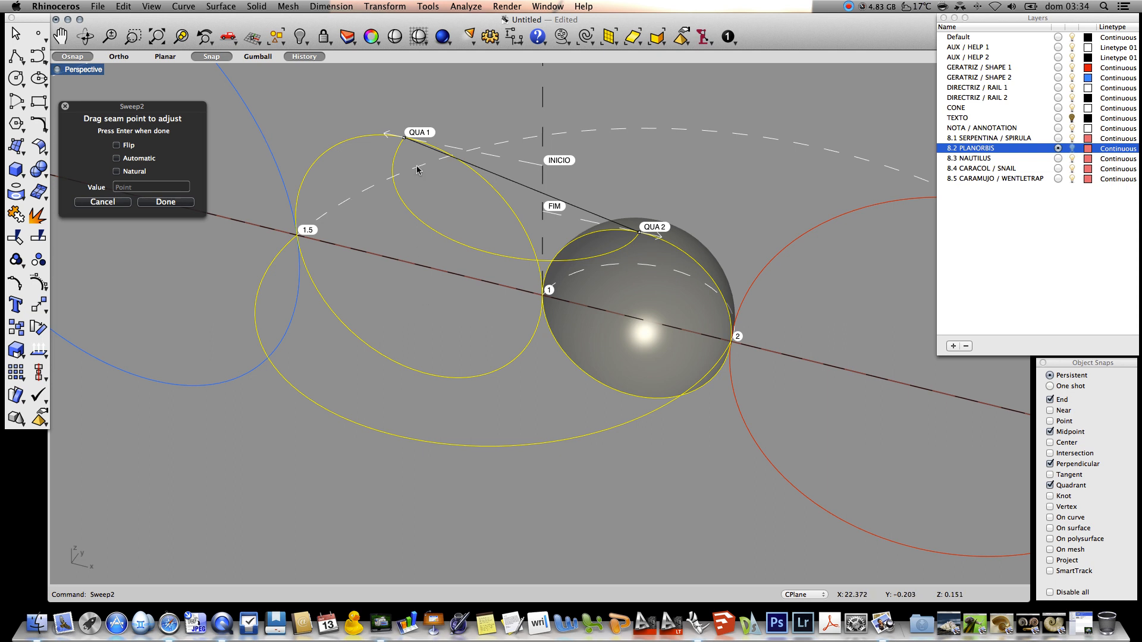
{"action": "left_click", "coordinate": [166, 202]}
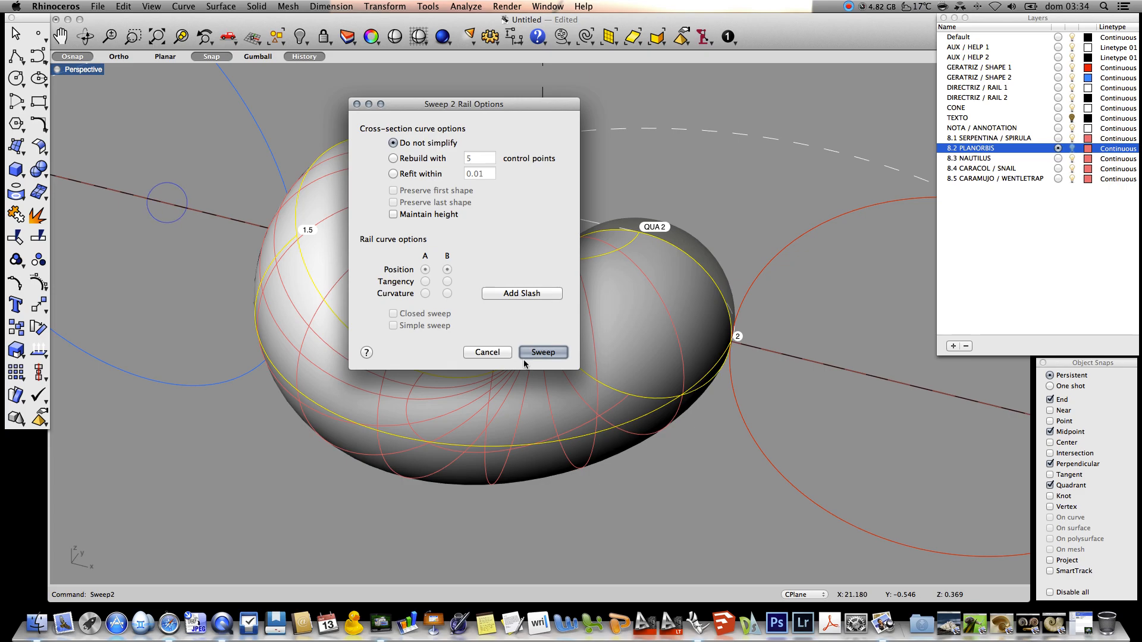
{"action": "left_click", "coordinate": [542, 352]}
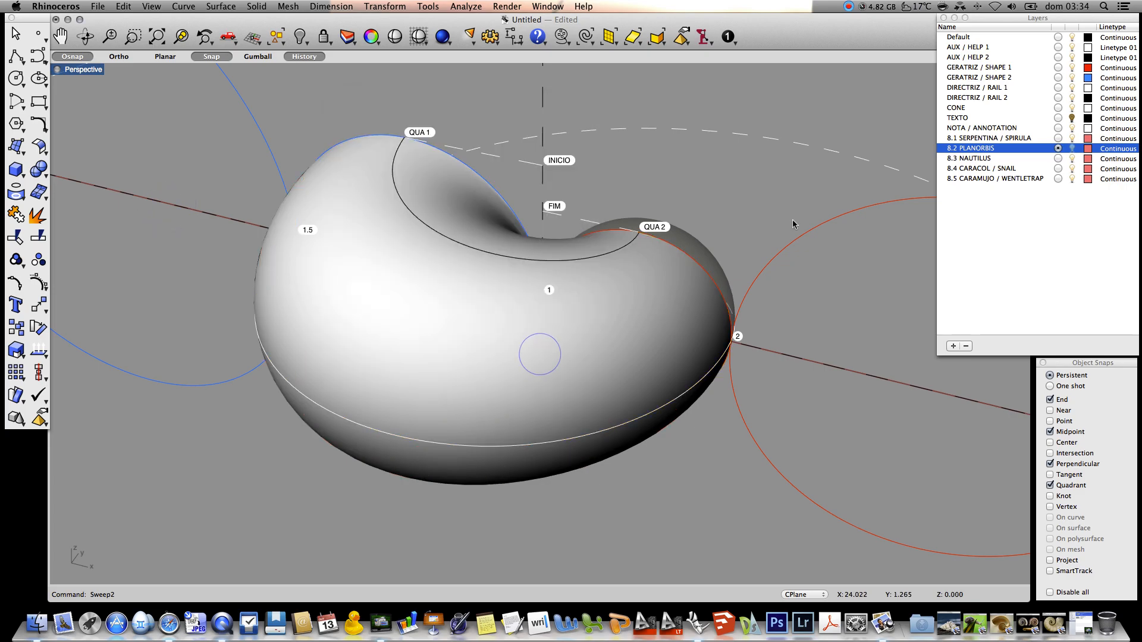
Apply the Brass 1 material from the Toucan personal library to the newly swept surface.
{"action": "left_click", "coordinate": [506, 7]}
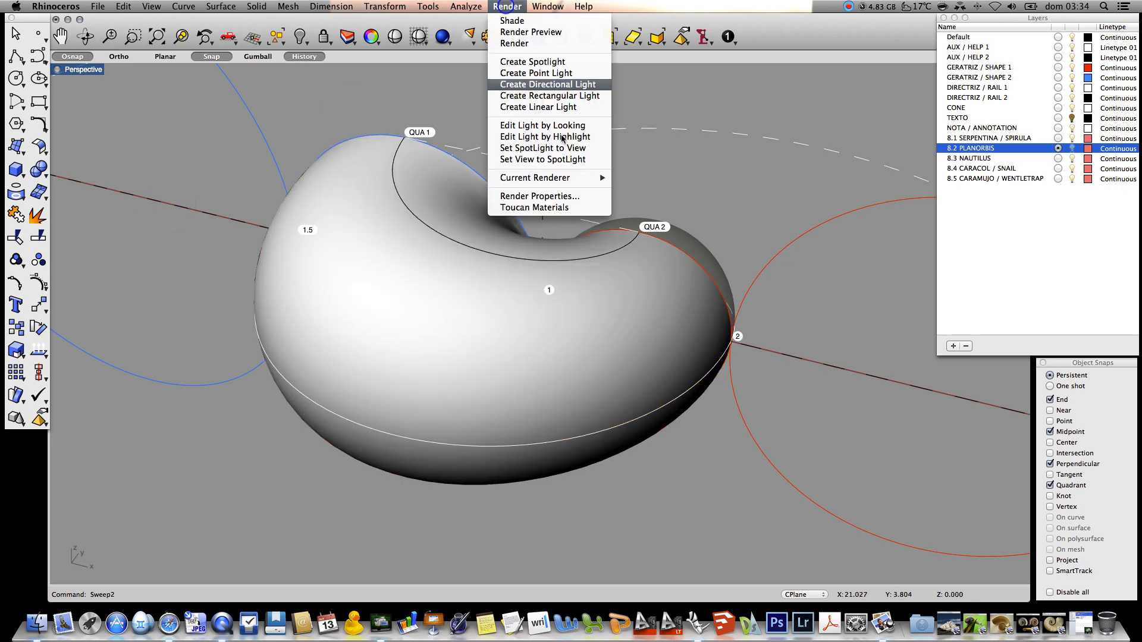
{"action": "left_click", "coordinate": [562, 208]}
{"action": "left_click_drag", "start_coordinate": [1009, 138], "coordinate": [1005, 301]}
{"action": "left_click_drag", "start_coordinate": [1047, 392], "coordinate": [653, 355]}
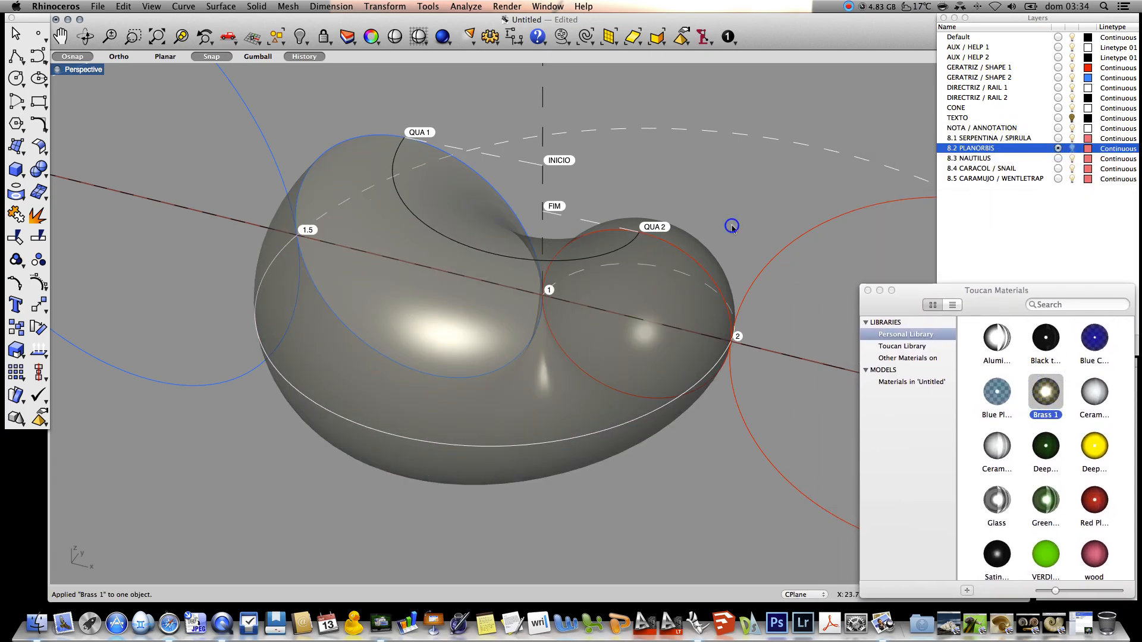
Move the dashed semicircle running from point 1 to point 2 to layer DIRECTRIZ / RAIL 2.
{"action": "mouse_move", "coordinate": [732, 226]}
{"action": "right_mouse_down"}
{"action": "mouse_move", "coordinate": [657, 262]}
{"action": "mouse_move", "coordinate": [653, 251]}
{"action": "mouse_move", "coordinate": [747, 237]}
{"action": "mouse_move", "coordinate": [748, 214]}
{"action": "right_mouse_up"}
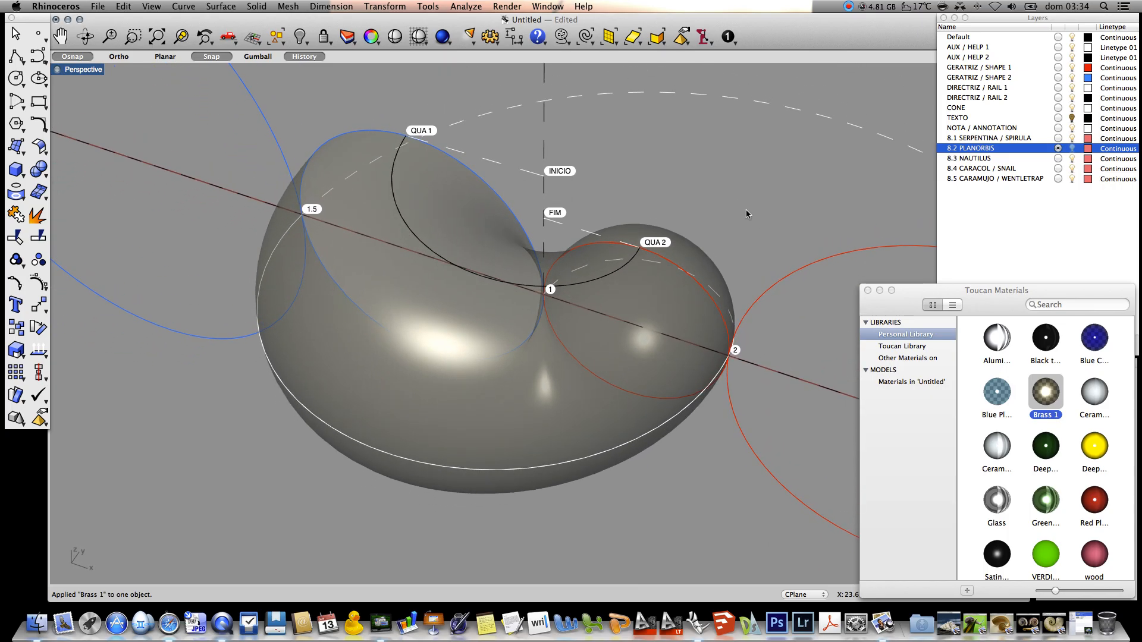
{"action": "left_click", "coordinate": [652, 263]}
{"action": "left_click", "coordinate": [373, 37]}
{"action": "left_click", "coordinate": [214, 279]}
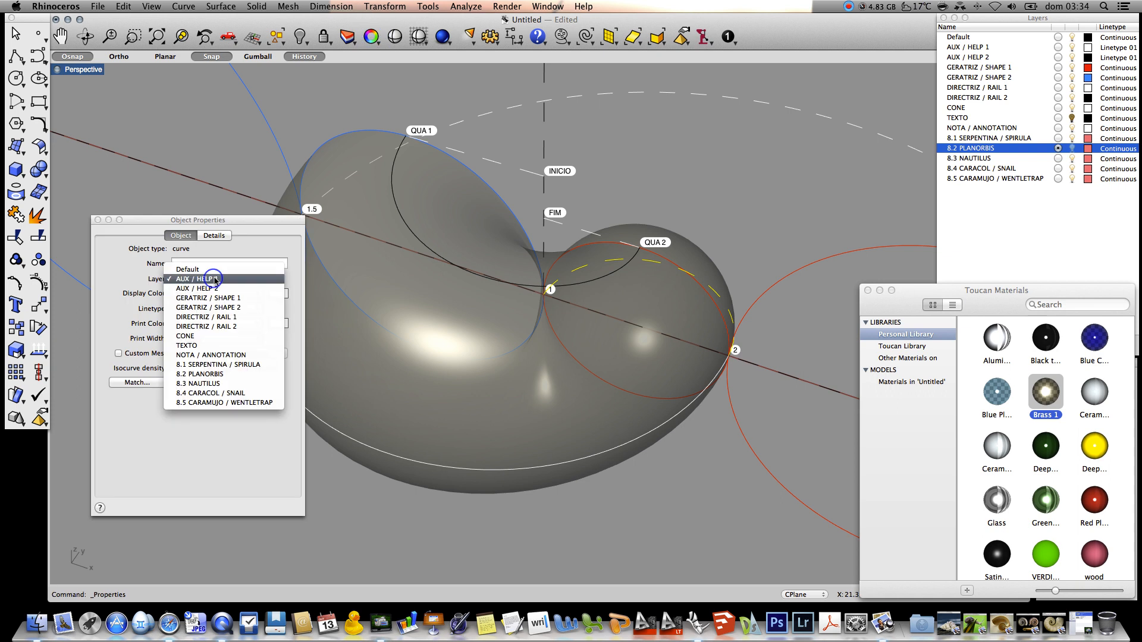
{"action": "left_click", "coordinate": [236, 326]}
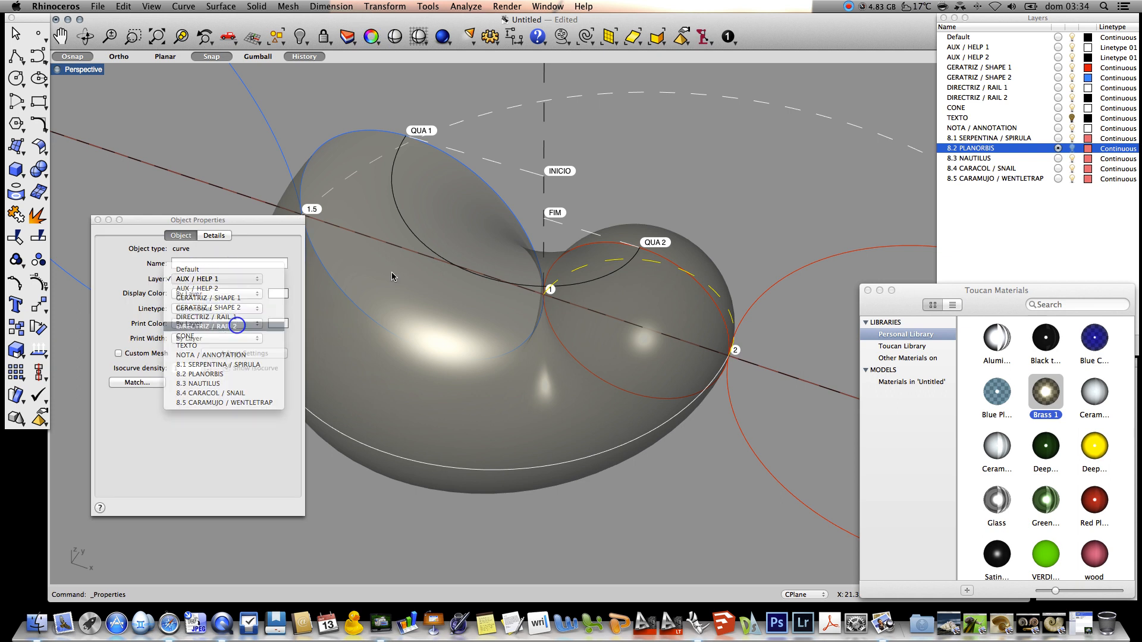
{"action": "left_click", "coordinate": [698, 182]}
Move the dashed semicircle running from point 1.5 to point 4 to layer DIRECTRIZ / RAIL 1.
{"action": "left_click", "coordinate": [606, 93]}
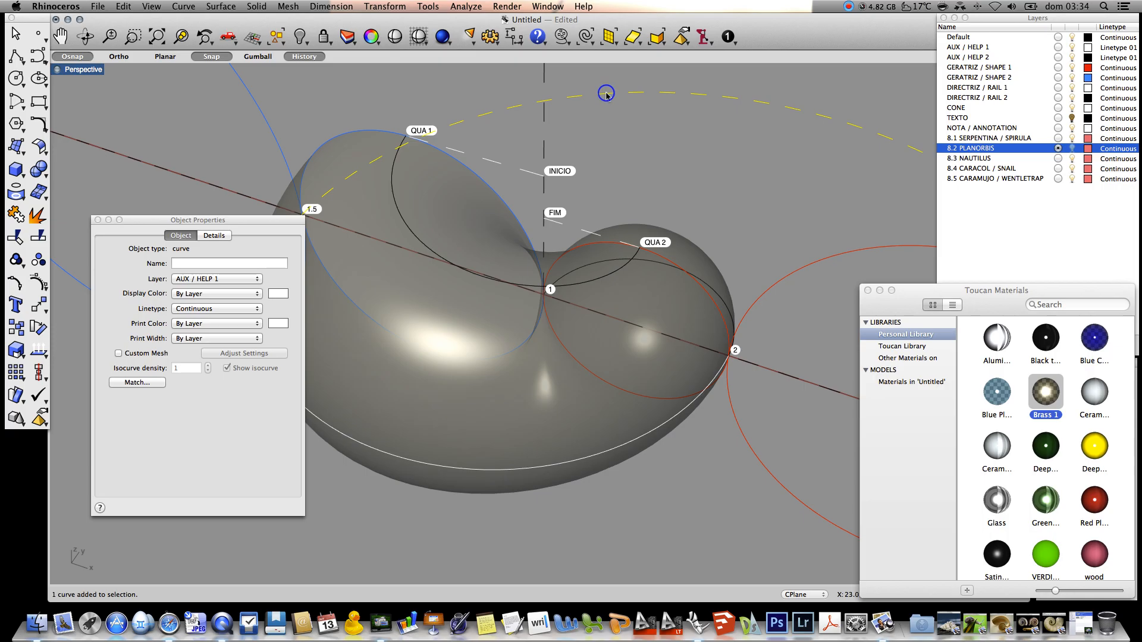
{"action": "left_click", "coordinate": [205, 278]}
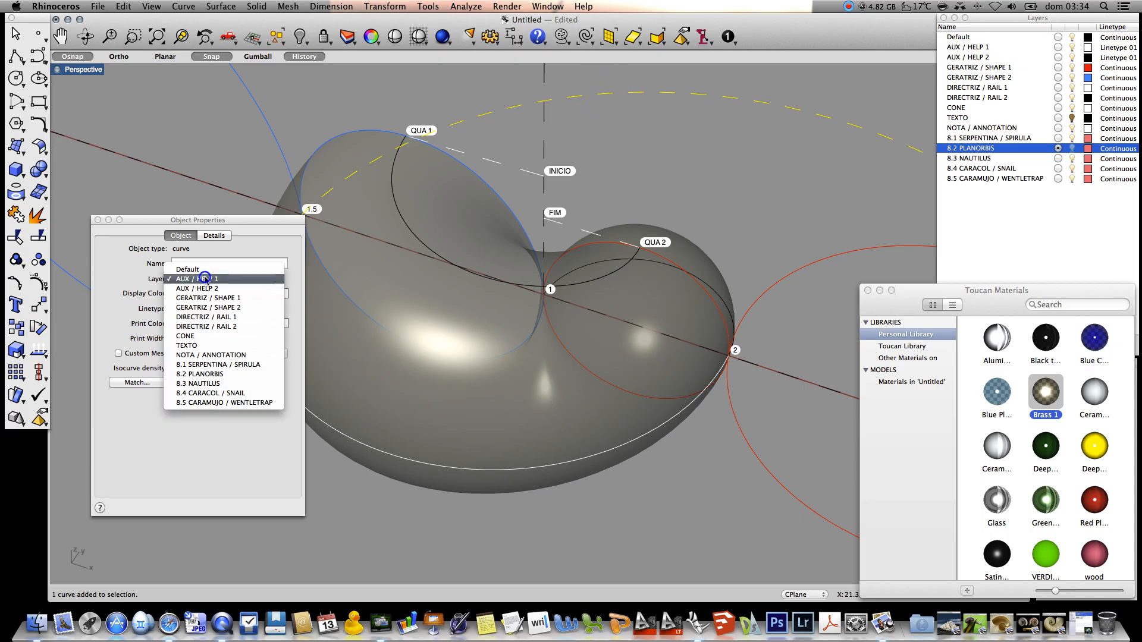
{"action": "left_click", "coordinate": [221, 317]}
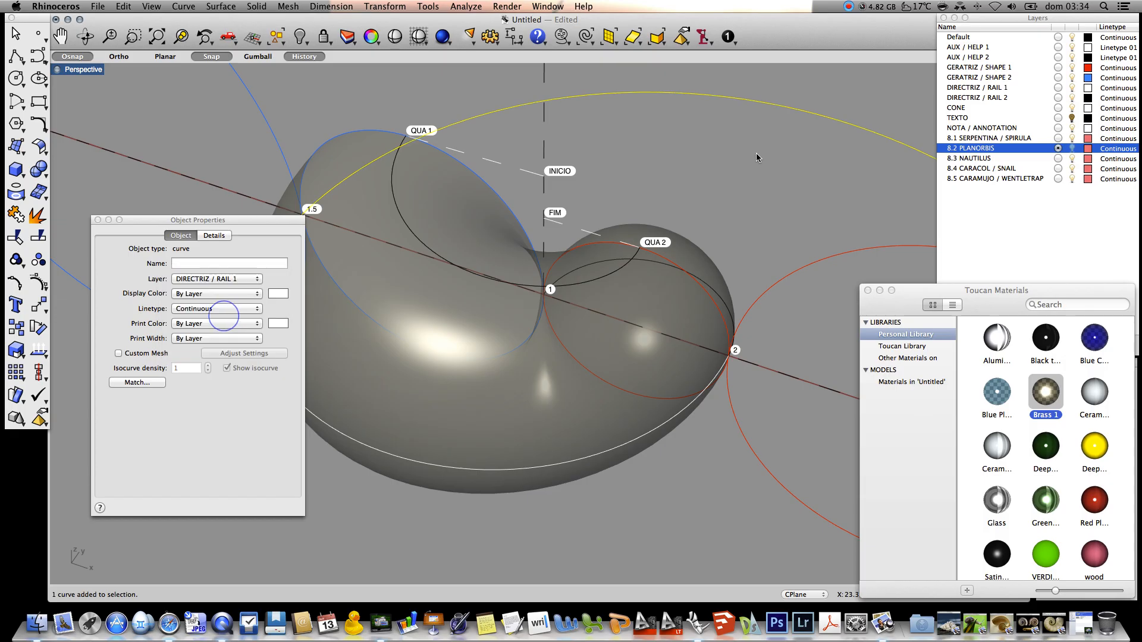
{"action": "left_click", "coordinate": [747, 168]}
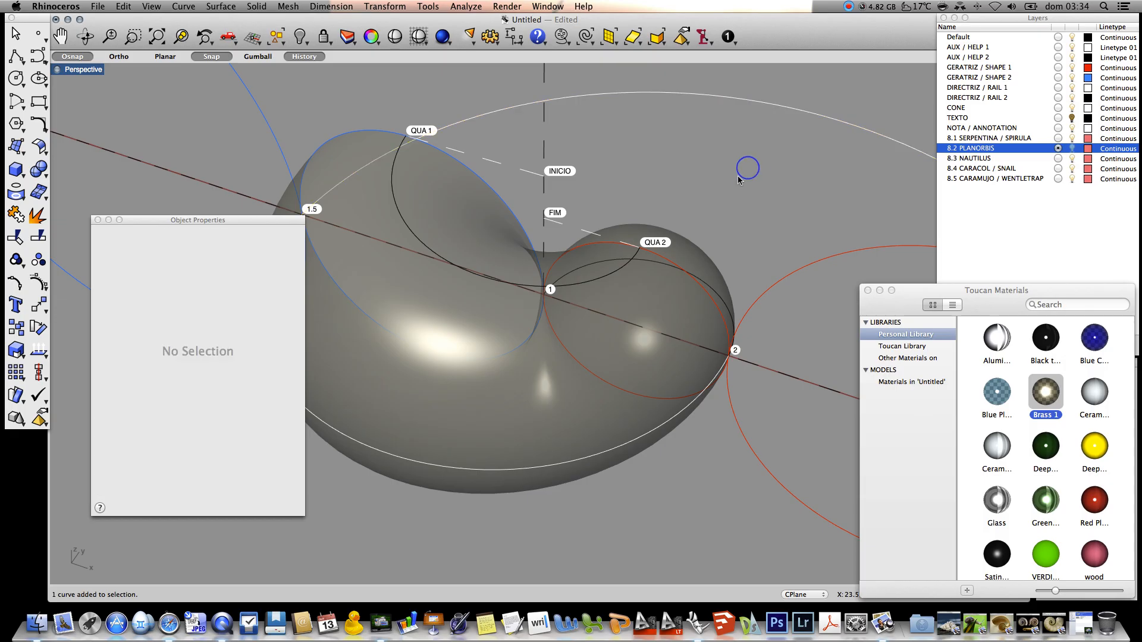
{"action": "left_click", "coordinate": [97, 220]}
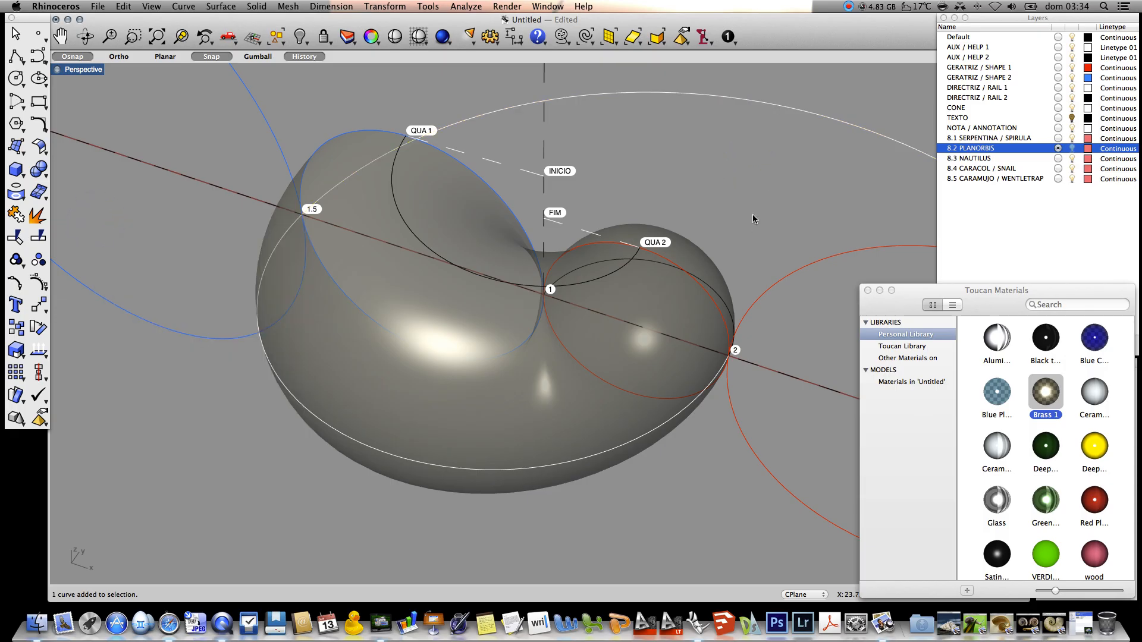
Start Sweep2 with the white semicircle from 1.5 to 4 and the black semicircle from 1 to 2 as rails.
{"action": "scroll", "coordinate": [196, 232], "scroll_direction": "down", "scroll_amount": 3}
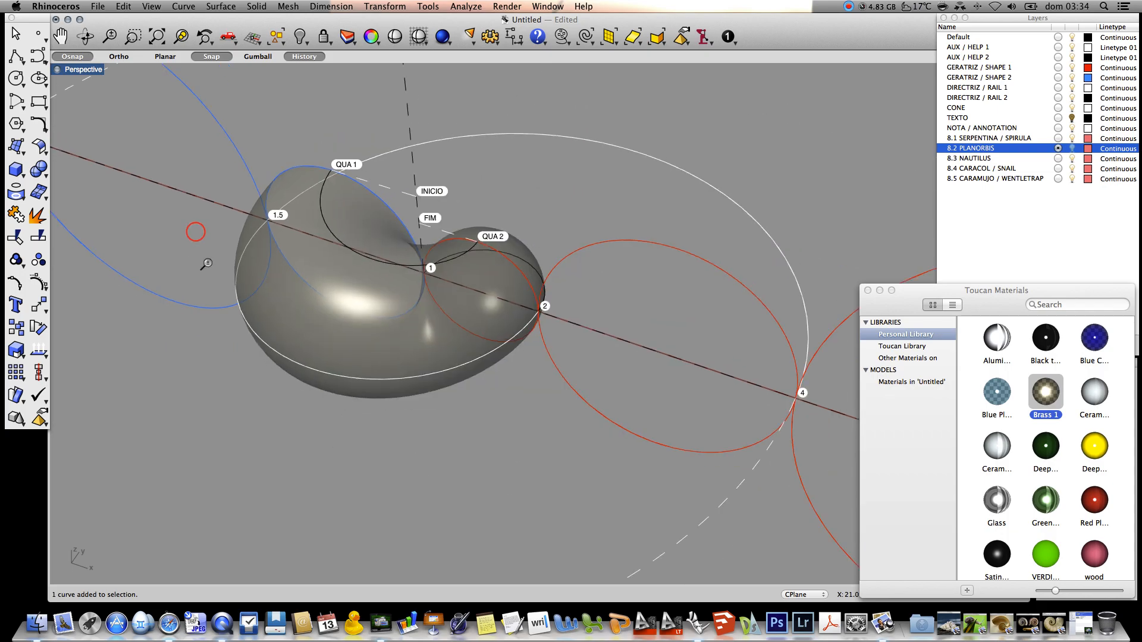
{"action": "scroll", "coordinate": [202, 258], "scroll_direction": "down", "scroll_amount": 2}
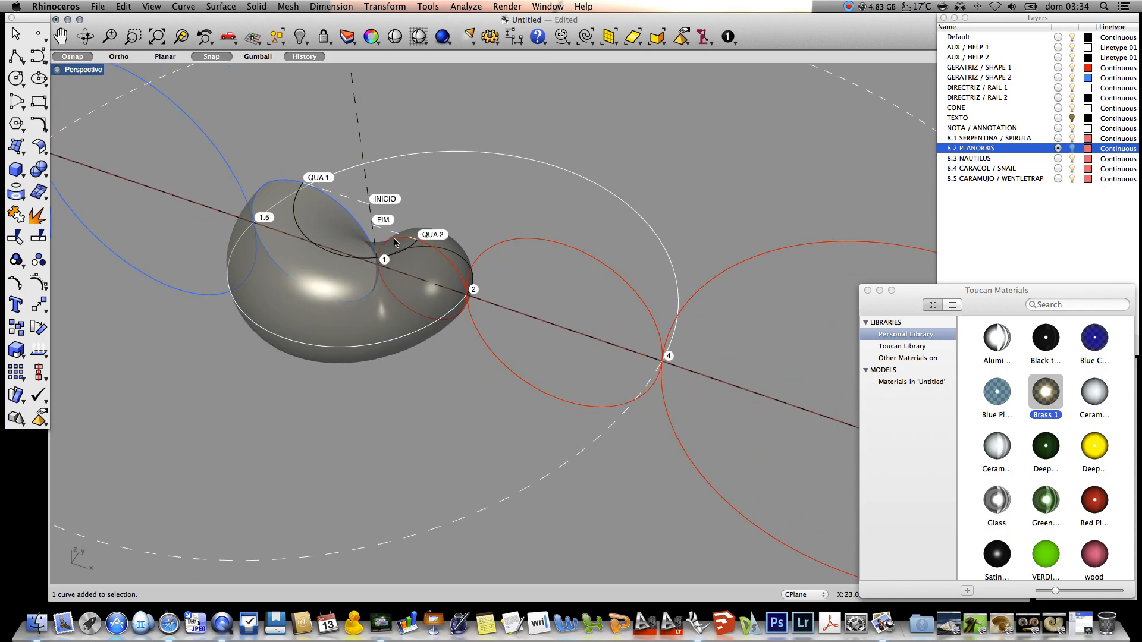
{"action": "right_click_drag", "start_coordinate": [541, 230], "coordinate": [422, 241]}
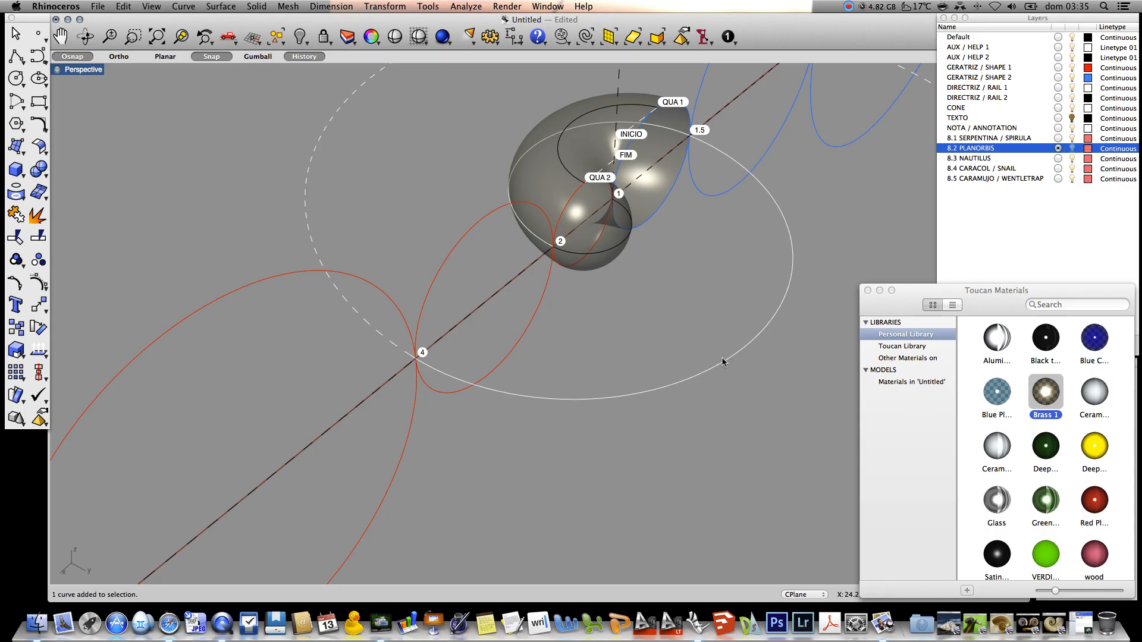
{"action": "scroll", "coordinate": [706, 291], "scroll_direction": "up", "scroll_amount": 3}
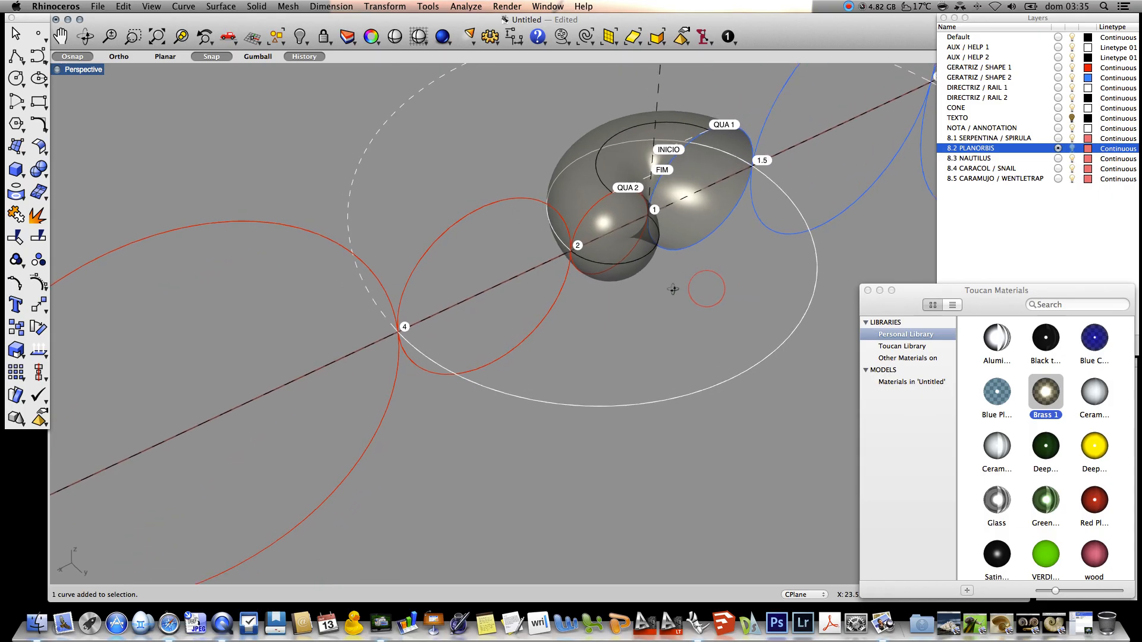
{"action": "left_click", "coordinate": [714, 241]}
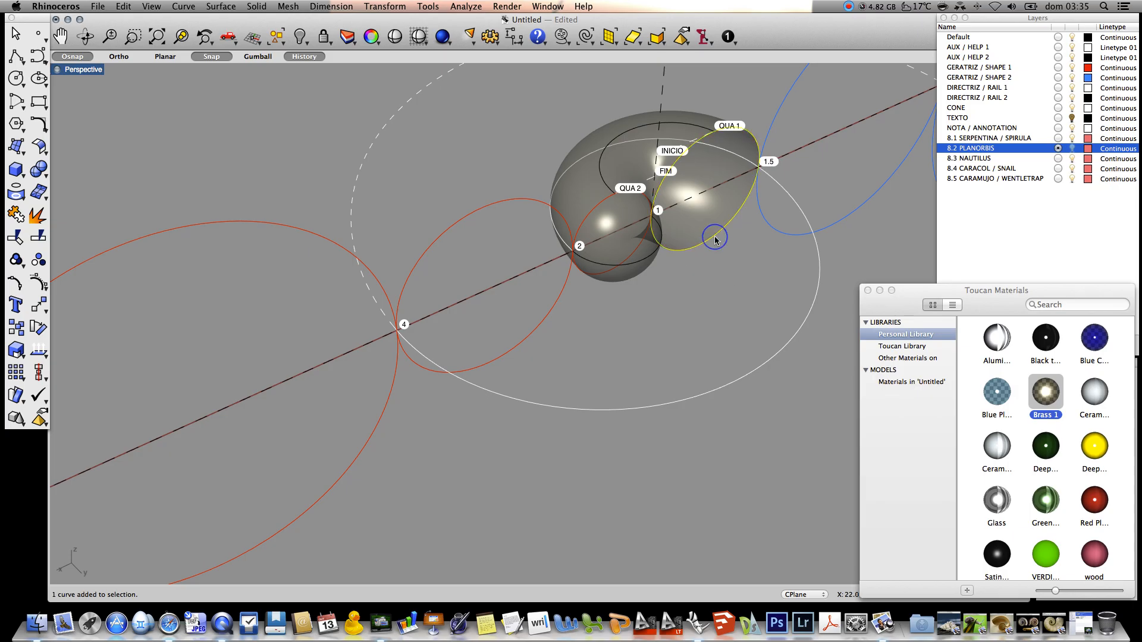
{"action": "left_click", "coordinate": [543, 318]}
{"action": "left_click", "coordinate": [673, 331]}
{"action": "type", "text": "Sweep1"}
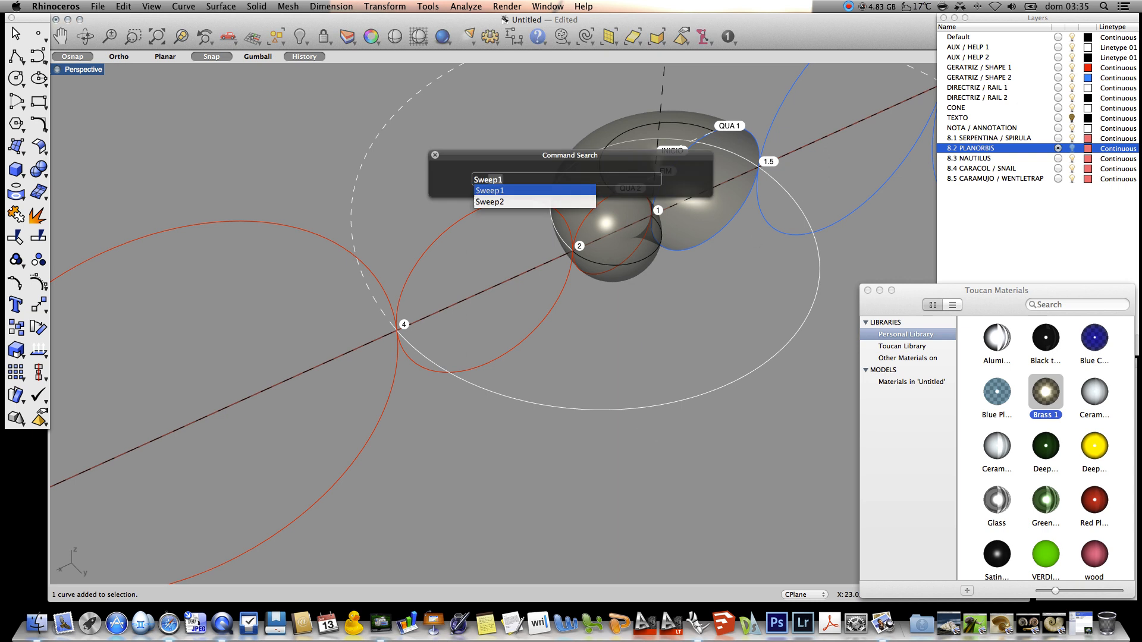
{"action": "left_click", "coordinate": [491, 202]}
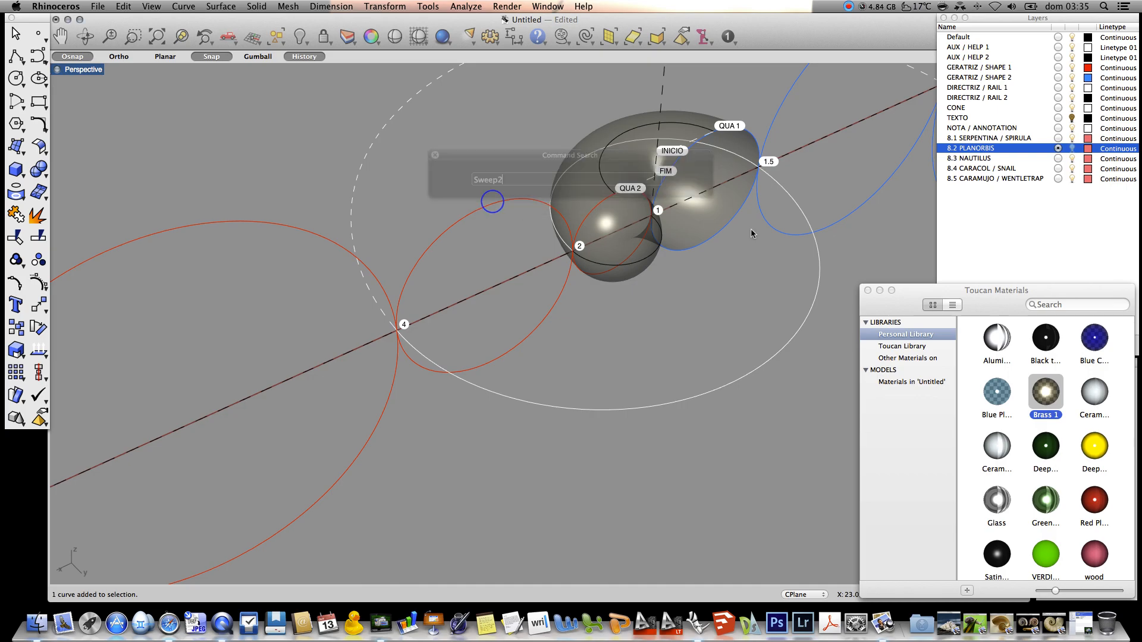
{"action": "left_click", "coordinate": [775, 184]}
{"action": "left_click", "coordinate": [658, 225]}
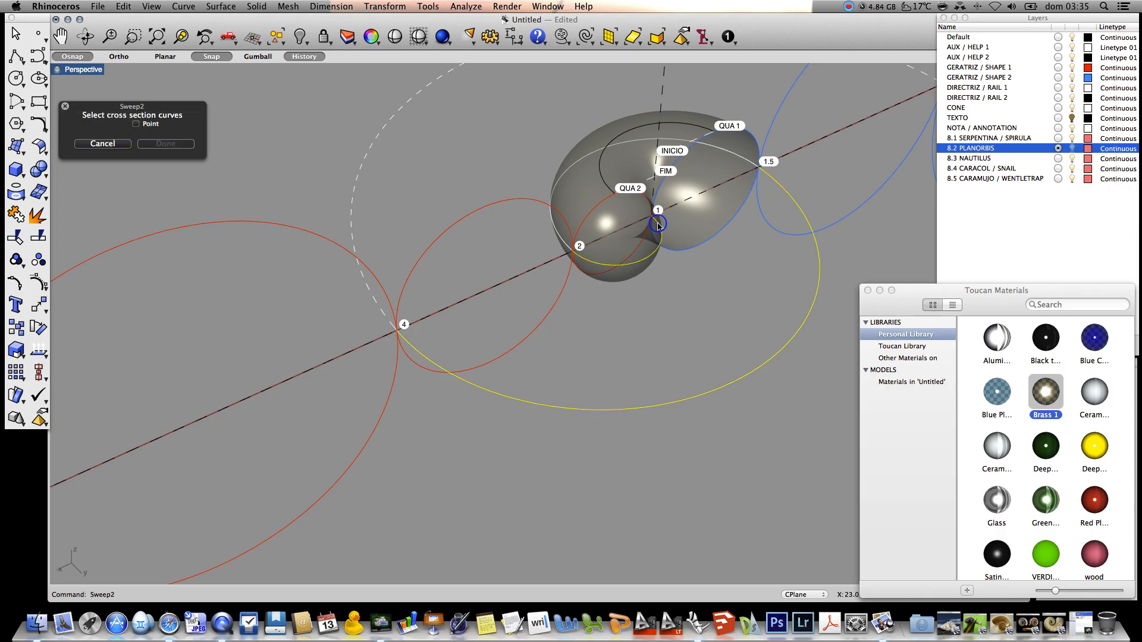
Complete the sweep through the blue circle between 1 and 1.5 and the red circle between 2 and 4, and apply Brass 1 to it.
{"action": "left_click", "coordinate": [755, 140]}
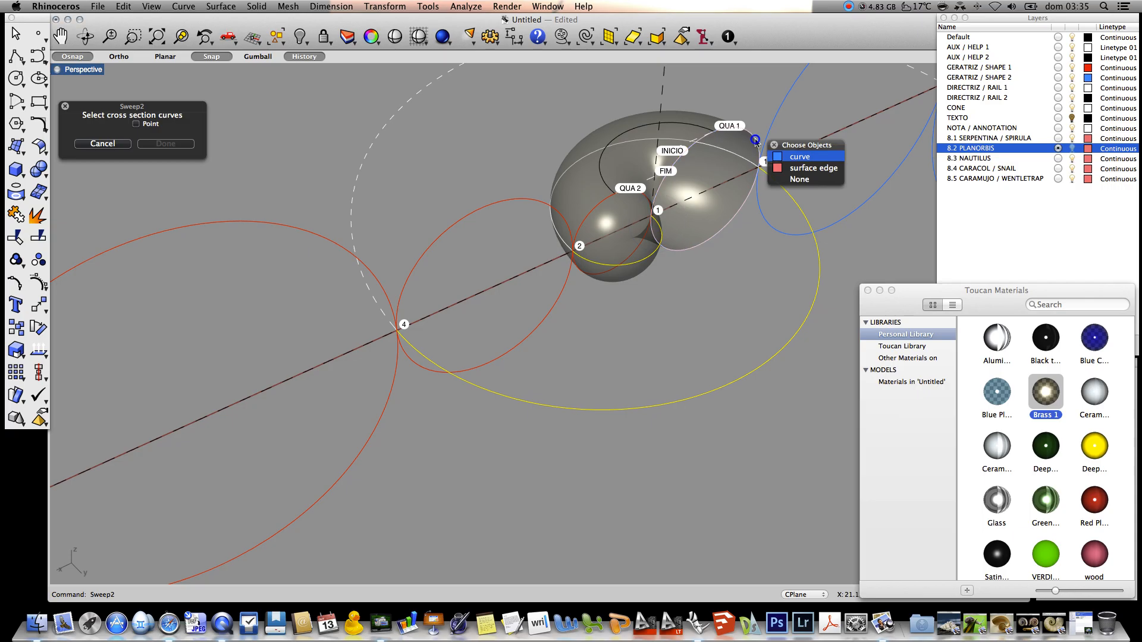
{"action": "left_click", "coordinate": [788, 156]}
{"action": "left_click", "coordinate": [417, 263]}
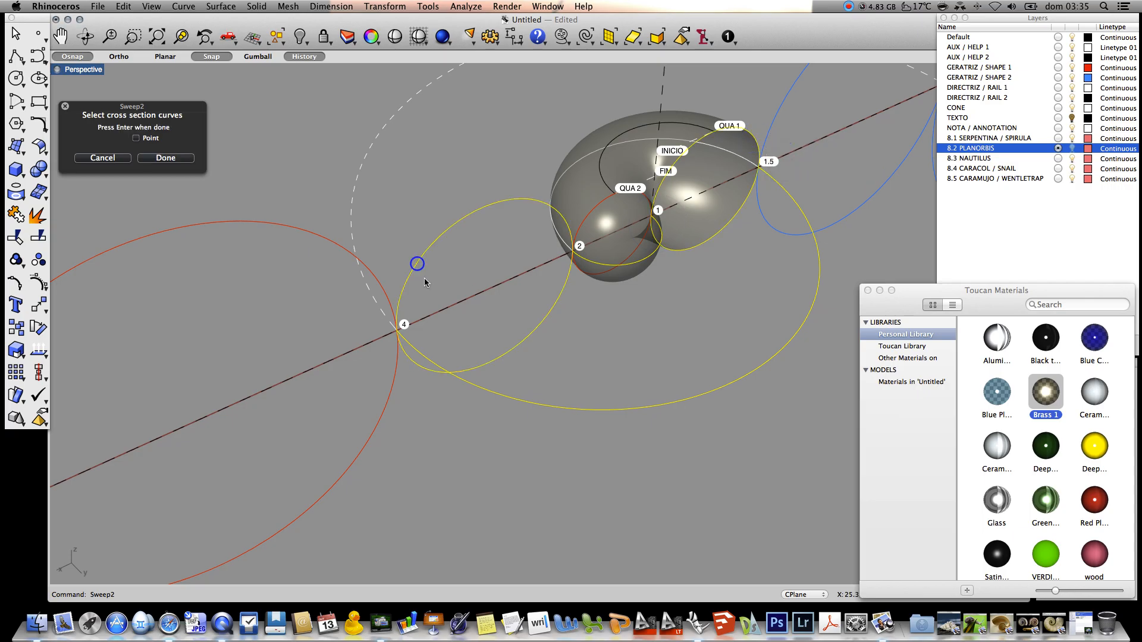
{"action": "key", "text": "Return"}
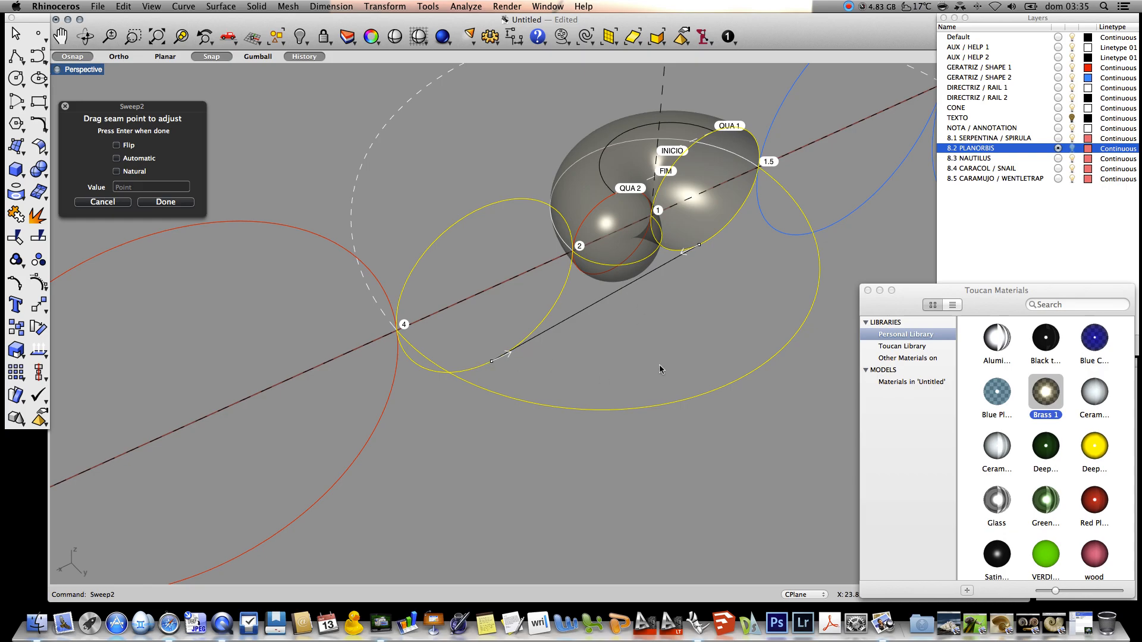
{"action": "key", "text": "Return"}
{"action": "left_click", "coordinate": [546, 353]}
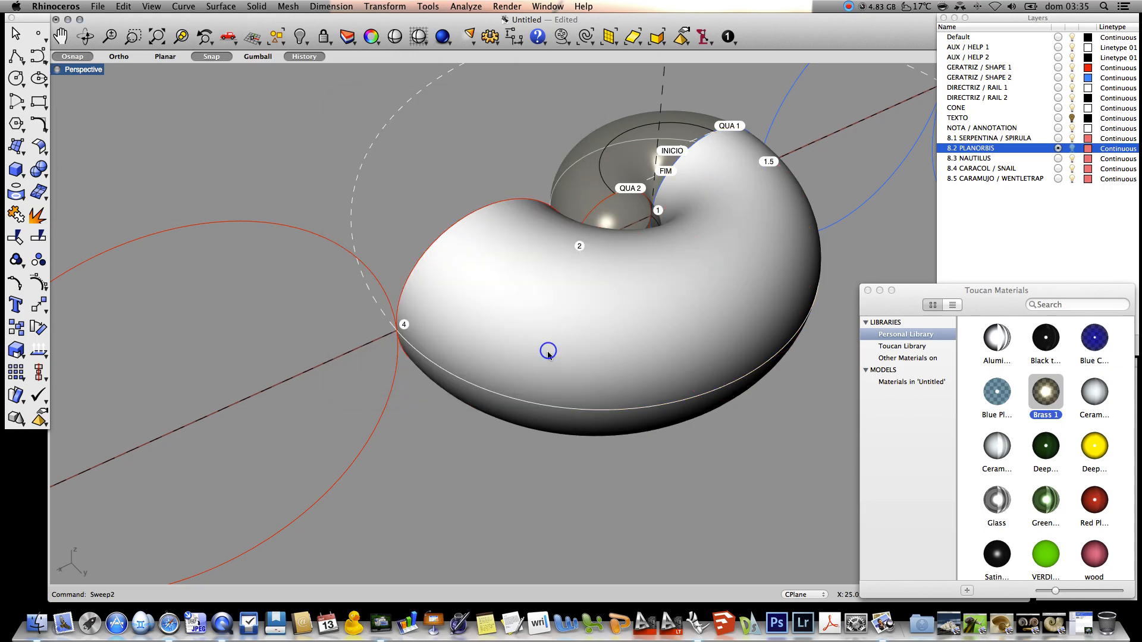
{"action": "left_click_drag", "start_coordinate": [1041, 398], "coordinate": [517, 318]}
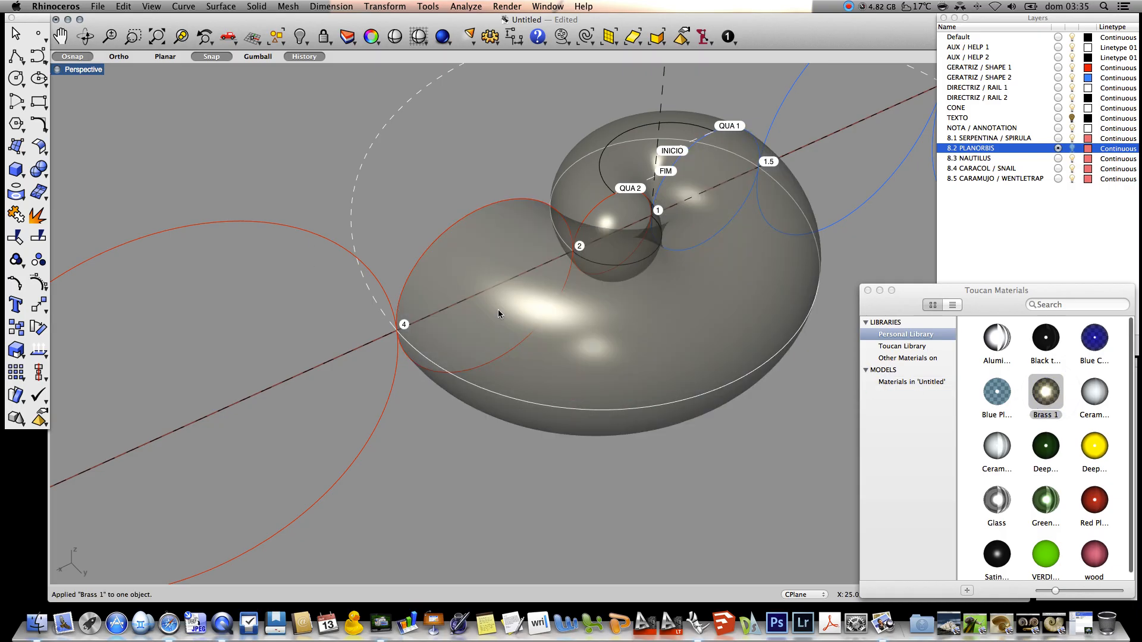
Start Sweep2 with the dashed semicircle from 4 to 3 and the white semicircle from 2 to 1.5 as rails.
{"action": "type", "text": "Sweep1"}
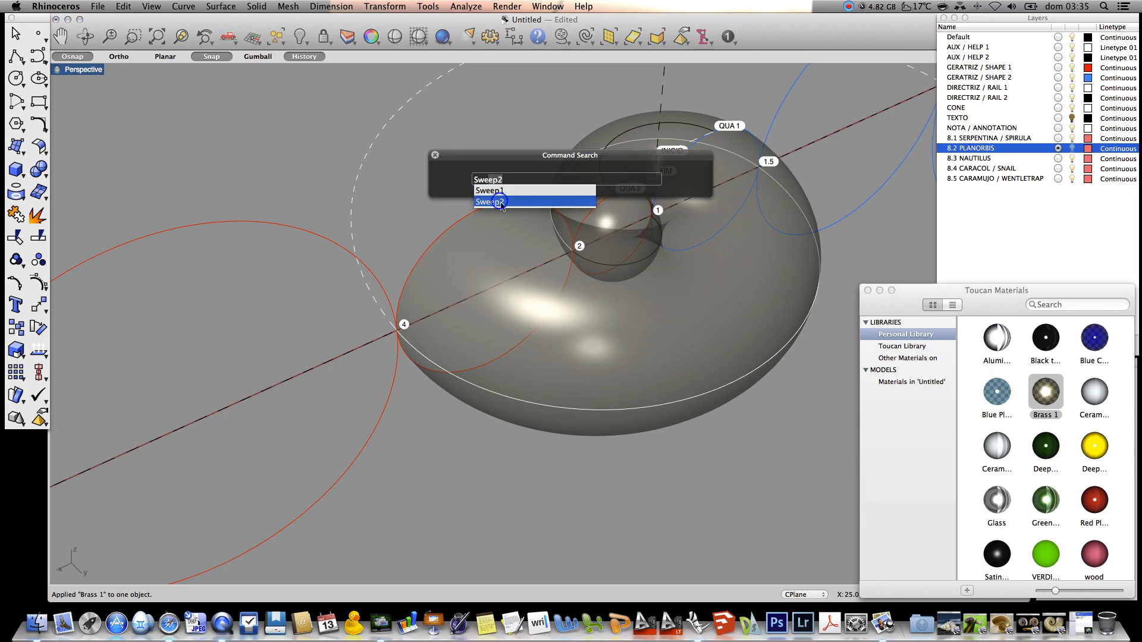
{"action": "left_click", "coordinate": [498, 202]}
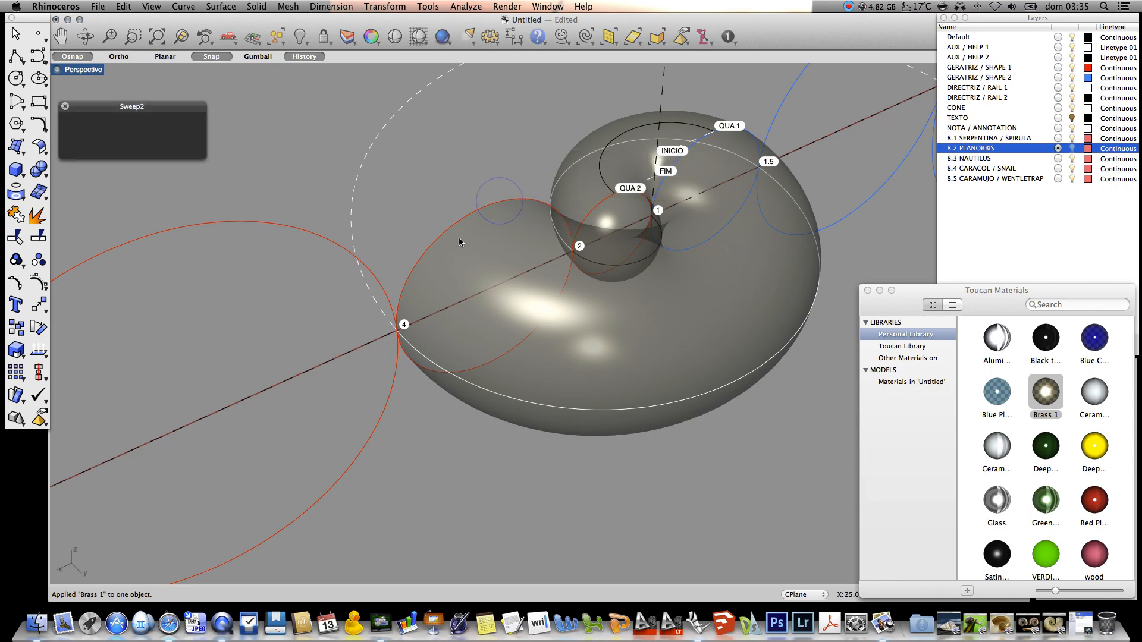
{"action": "left_click", "coordinate": [351, 226]}
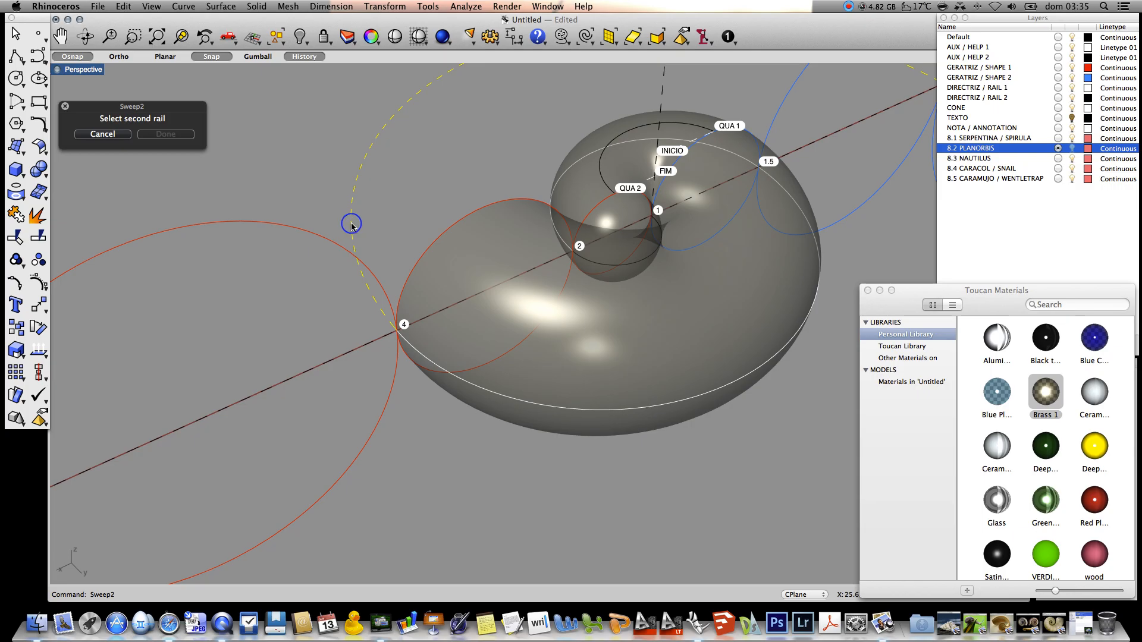
{"action": "left_click", "coordinate": [559, 239]}
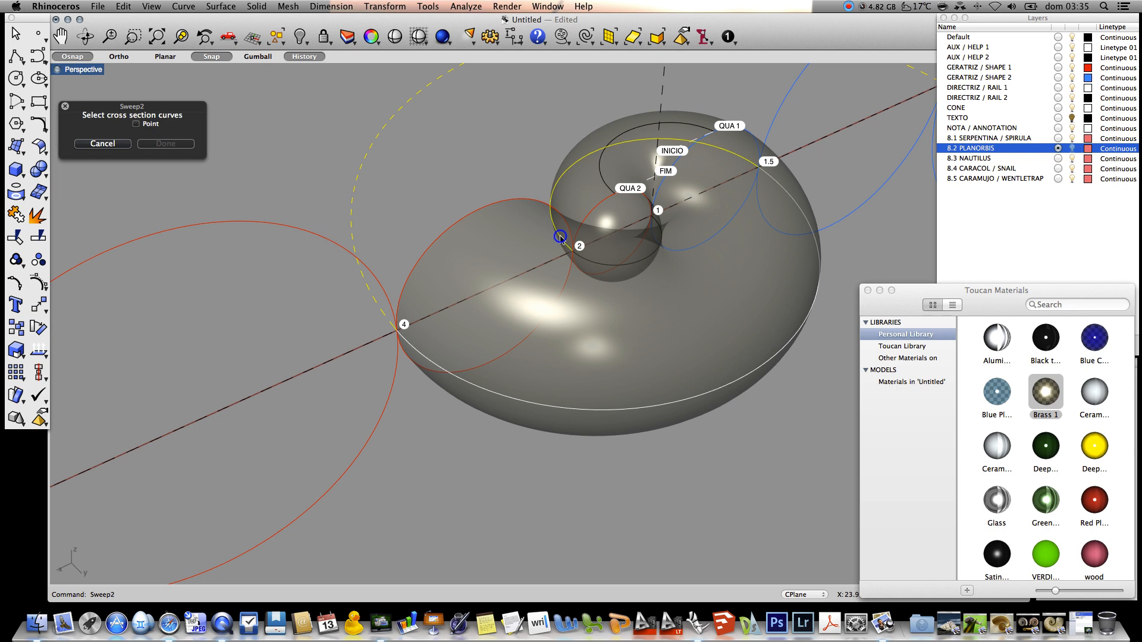
Complete the sweep through the red circle between 2 and 4 and the blue circle between 1.5 and 3.
{"action": "left_click", "coordinate": [405, 287]}
{"action": "left_click", "coordinate": [450, 302]}
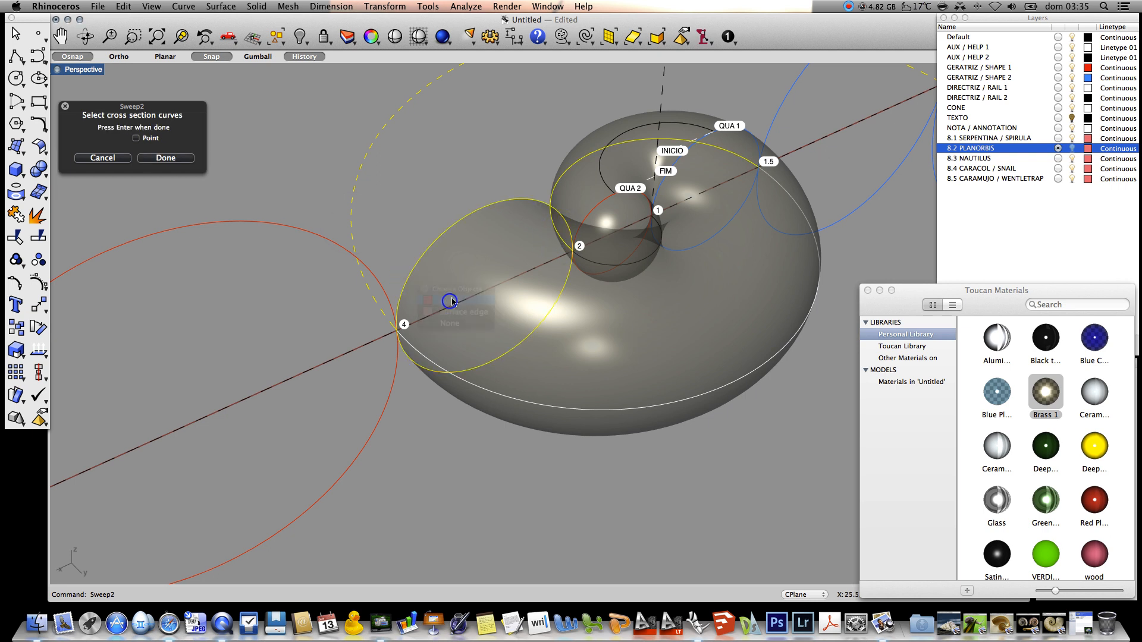
{"action": "scroll", "coordinate": [780, 122], "scroll_direction": "down", "scroll_amount": 3}
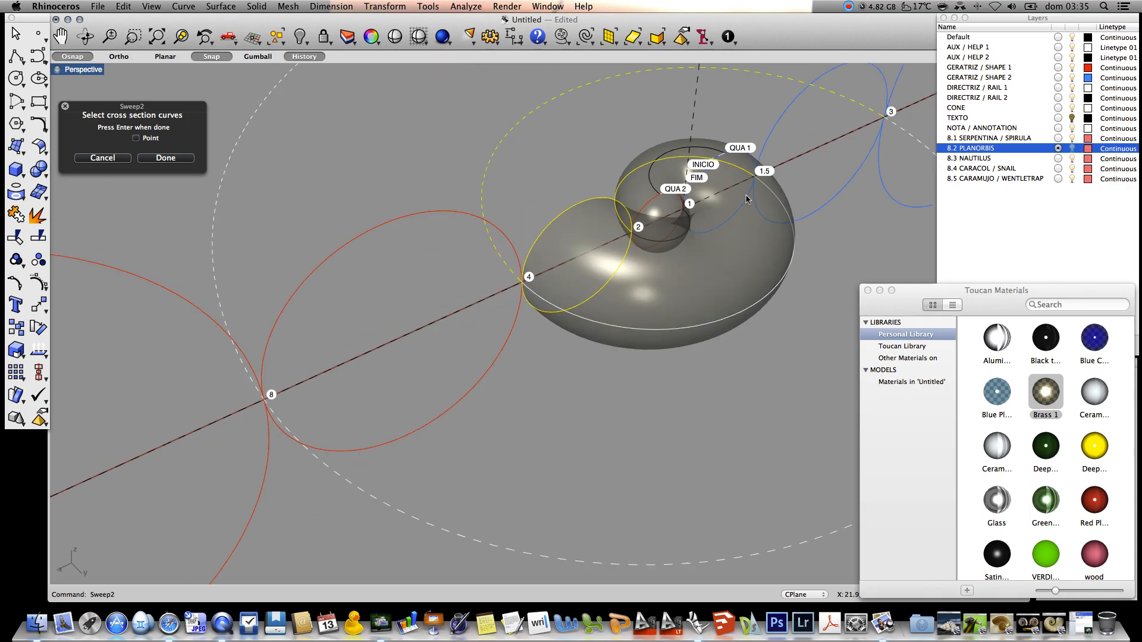
{"action": "left_click", "coordinate": [857, 97]}
{"action": "key", "text": "Return"}
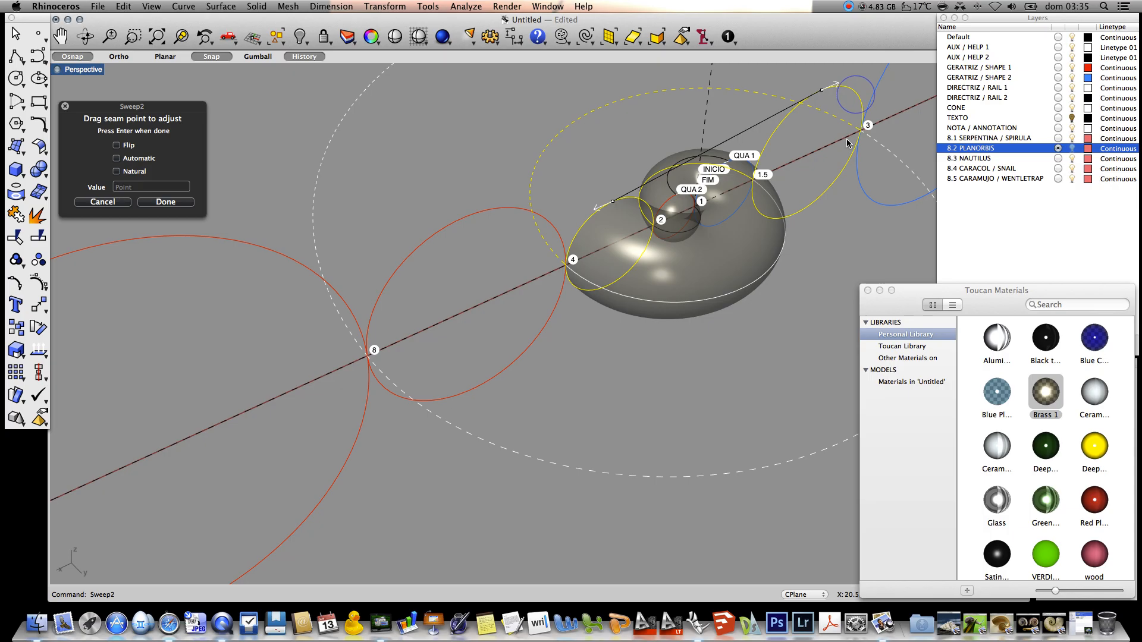
{"action": "key", "text": "Return"}
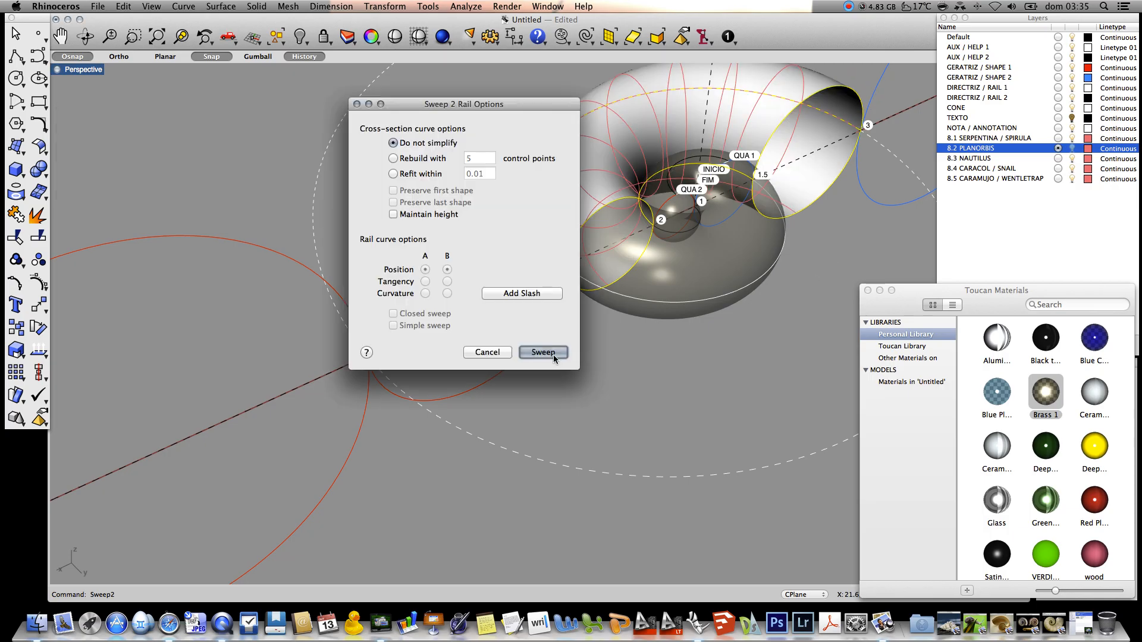
{"action": "left_click", "coordinate": [550, 353]}
Start Sweep2 with the white semicircle from 1.5 to 4 and the dashed semicircle from 3 to 8 as rails.
{"action": "key", "text": "Return"}
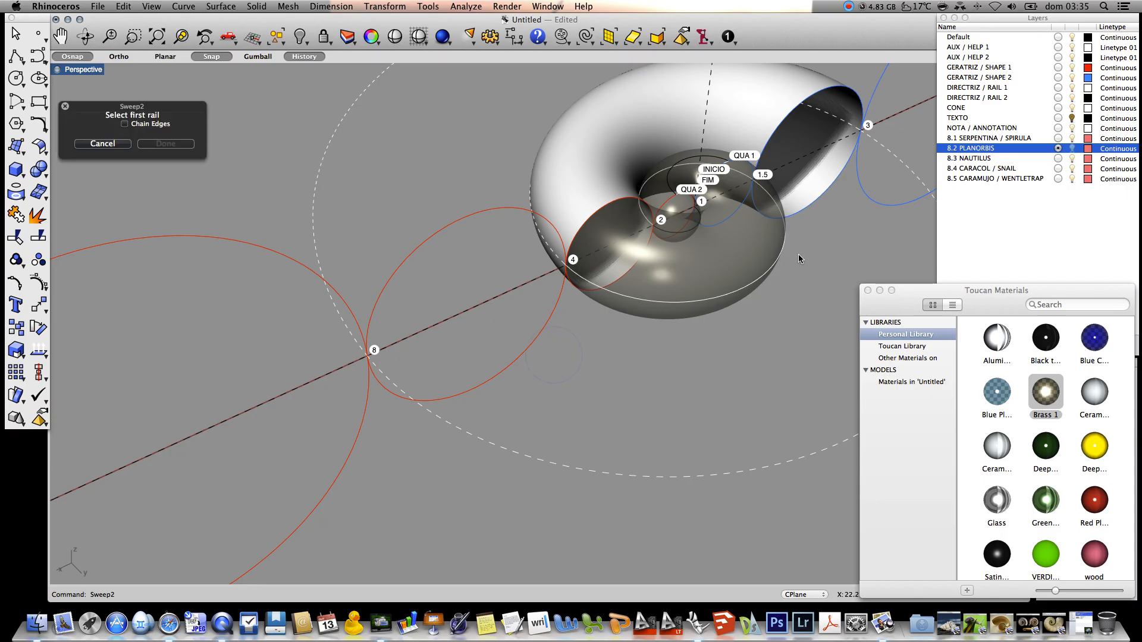
{"action": "left_click", "coordinate": [748, 290]}
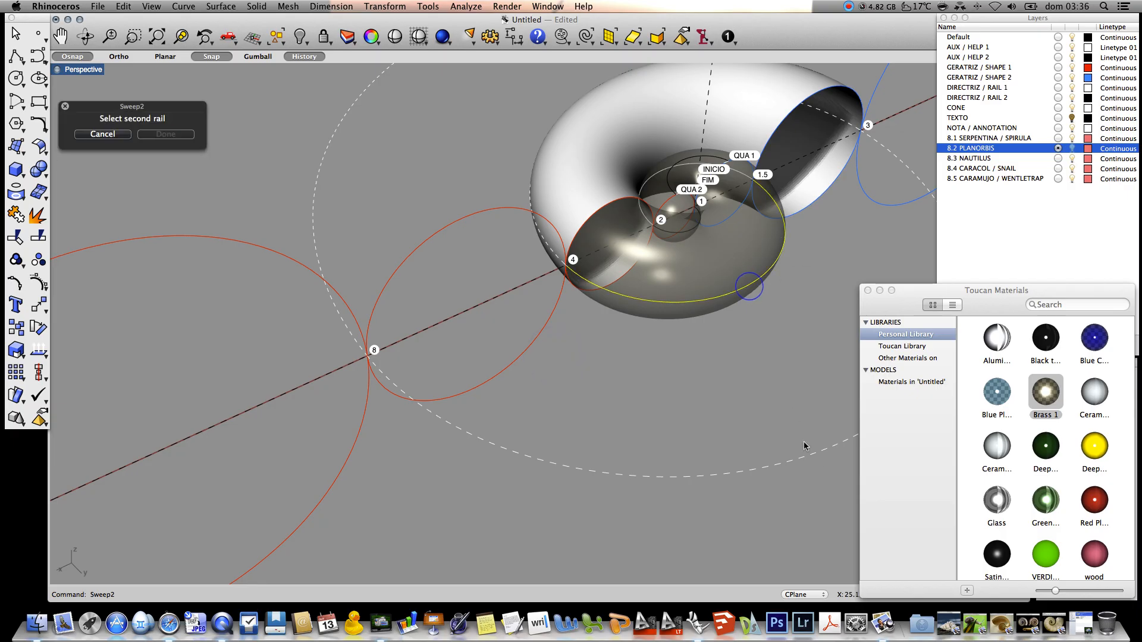
{"action": "left_click", "coordinate": [830, 450]}
Complete the sweep through the blue circle between 1.5 and 3 and the red circle between 4 and 8, applying Brass 1 to both uncoloured sections.
{"action": "left_click", "coordinate": [857, 94]}
{"action": "left_click", "coordinate": [902, 113]}
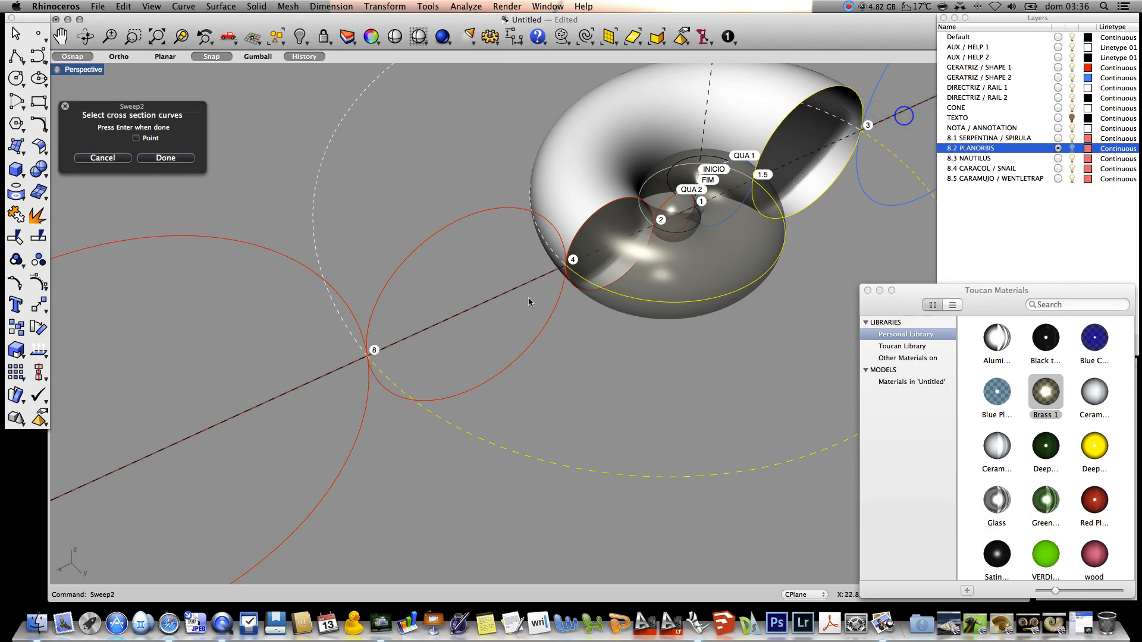
{"action": "left_click", "coordinate": [415, 250]}
{"action": "key", "text": "Return"}
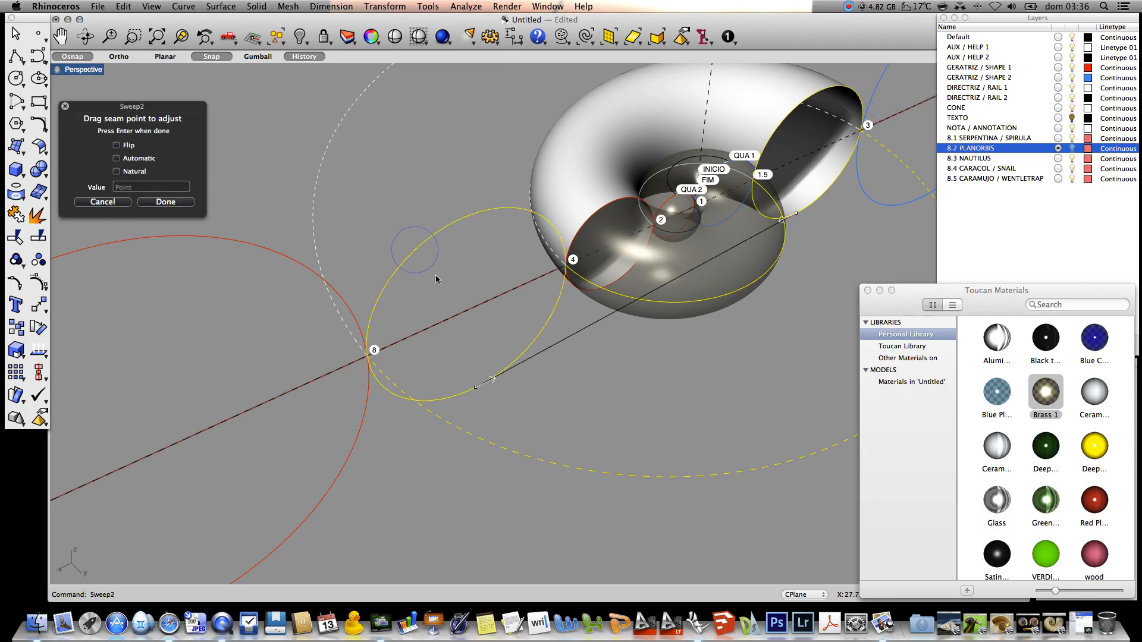
{"action": "key", "text": "Return"}
{"action": "key", "text": "Return"}
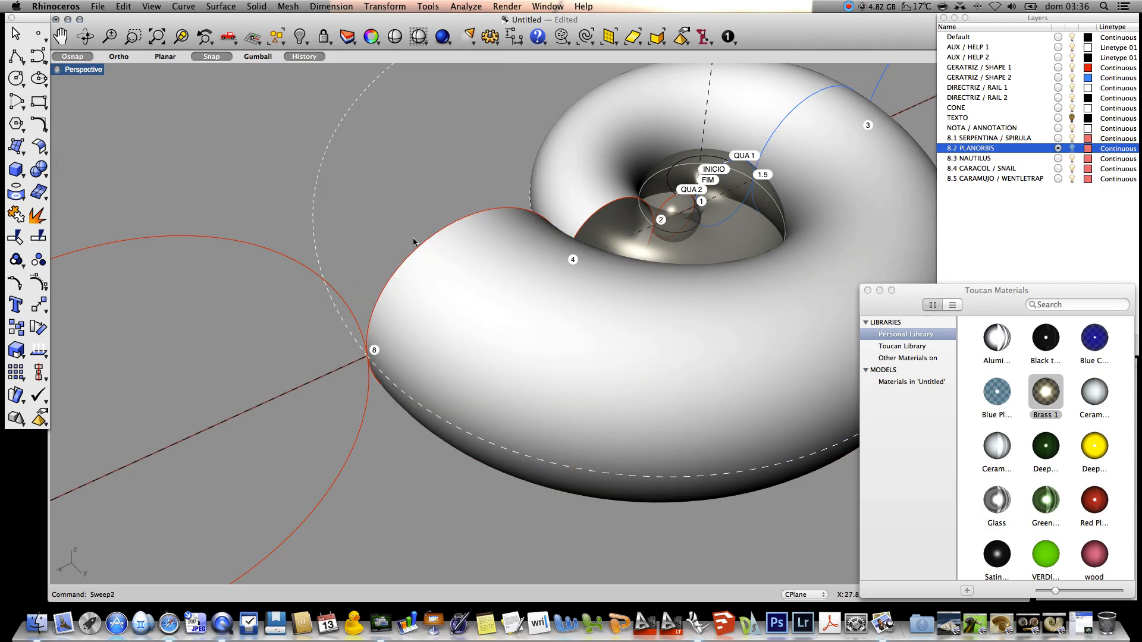
{"action": "left_click_drag", "start_coordinate": [1049, 388], "coordinate": [758, 371]}
{"action": "left_click_drag", "start_coordinate": [1046, 389], "coordinate": [707, 134]}
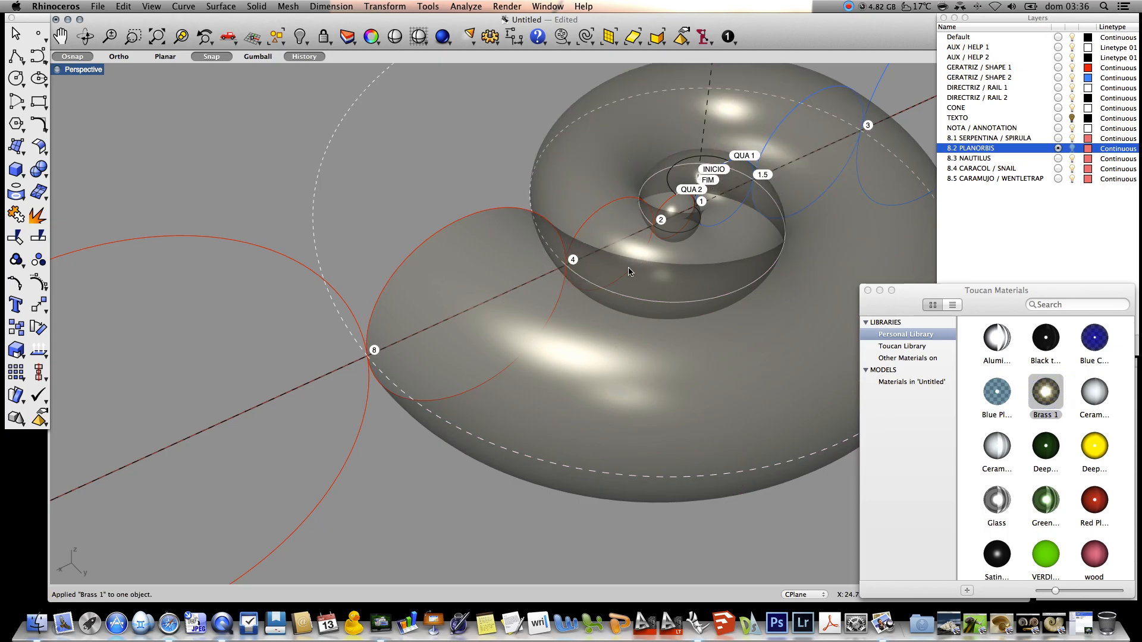
Start Sweep2 with the dashed semicircle from 4 to 3 and the dashed semicircle from 8 to 6 as rails.
{"action": "scroll", "coordinate": [442, 186], "scroll_direction": "down", "scroll_amount": 5}
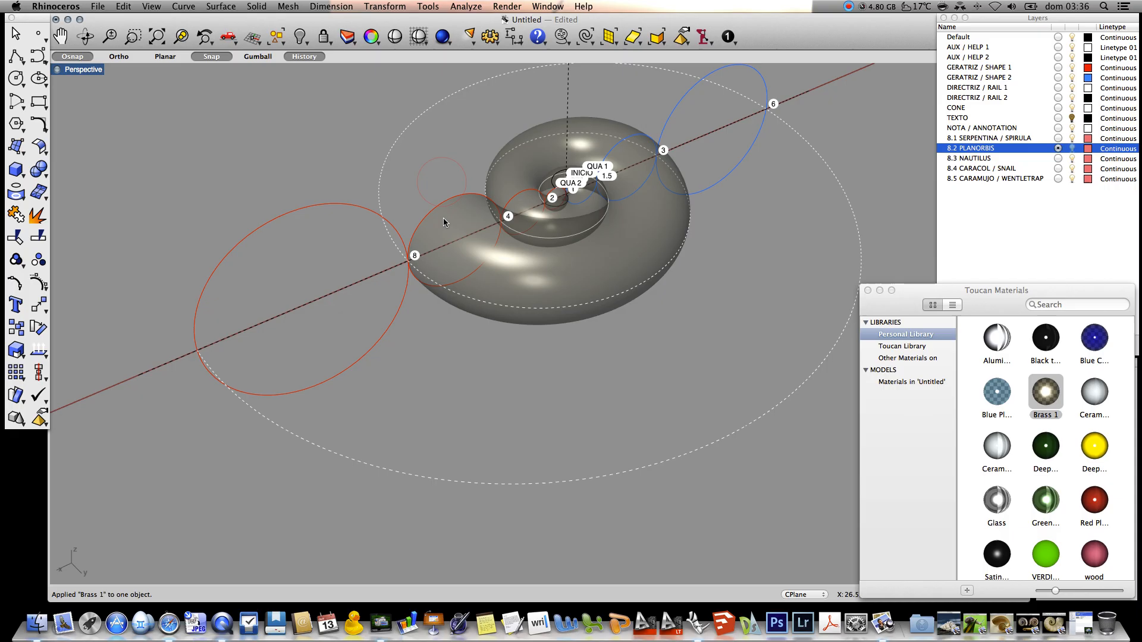
{"action": "type", "text": "Sweep1"}
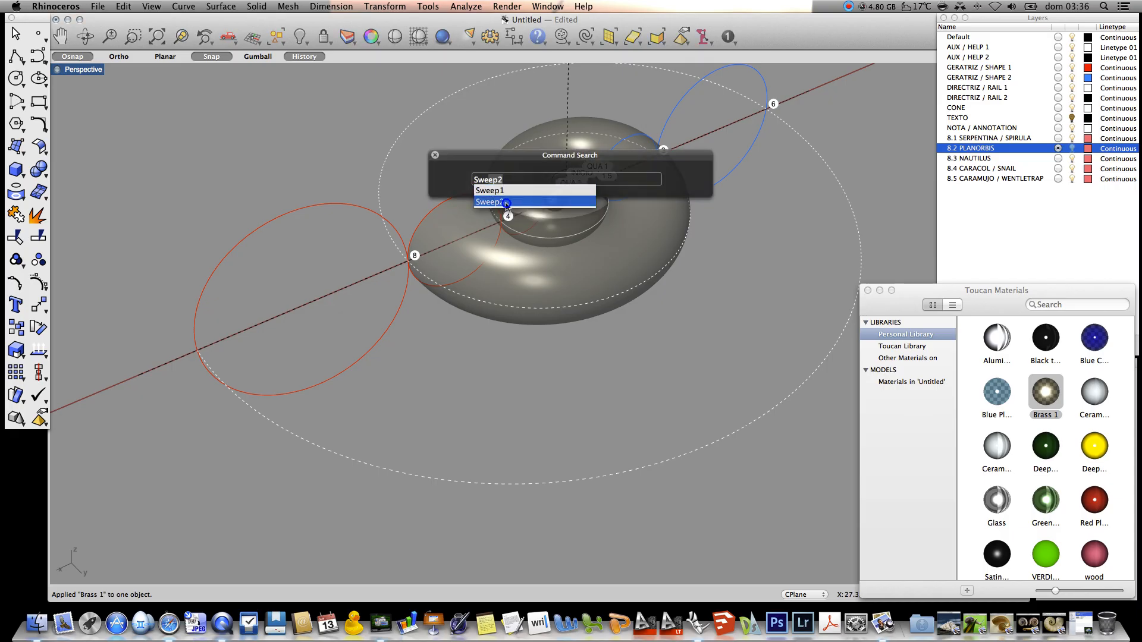
{"action": "left_click", "coordinate": [507, 202]}
{"action": "left_click", "coordinate": [507, 158]}
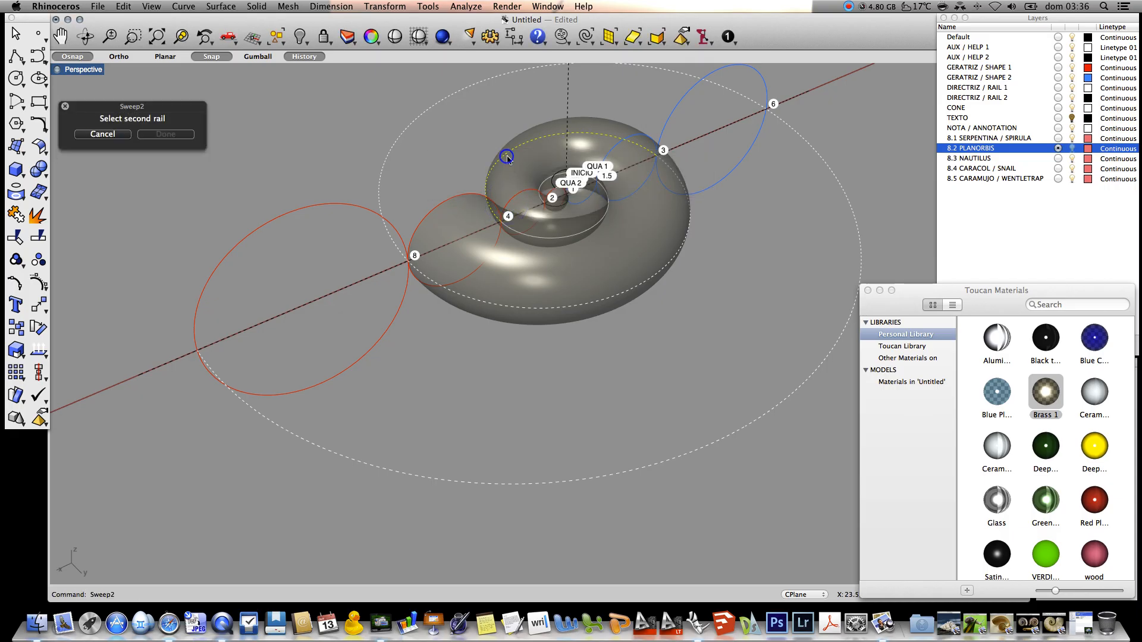
{"action": "left_click", "coordinate": [425, 110]}
Complete the sweep through the red circle between 4 and 8 and the blue circle between 3 and 6.
{"action": "left_click", "coordinate": [422, 223]}
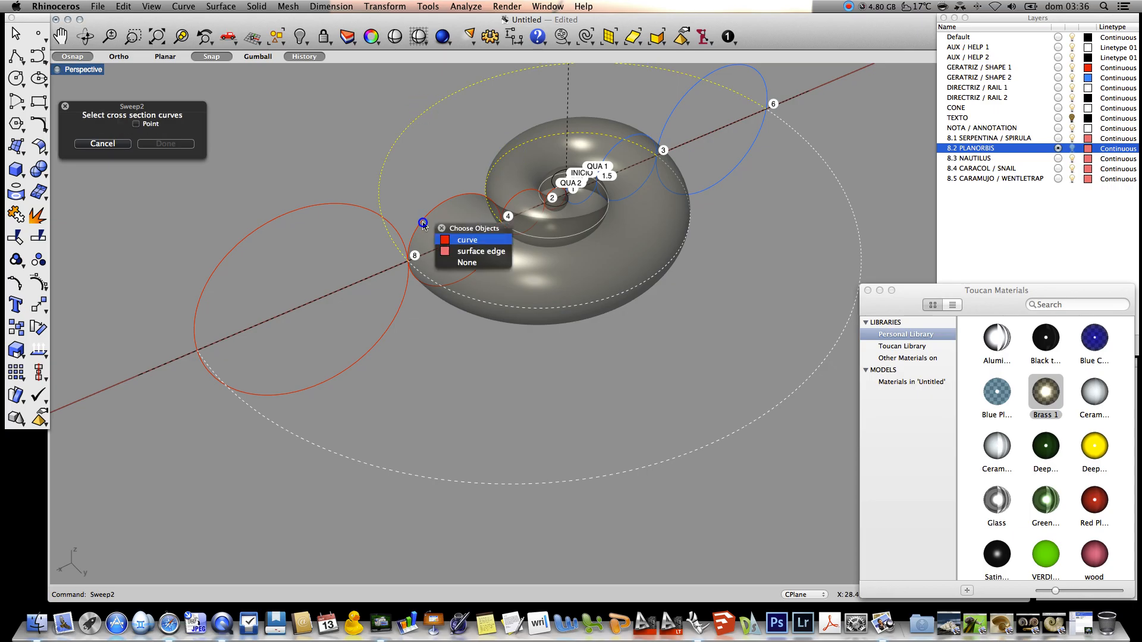
{"action": "left_click", "coordinate": [464, 239]}
{"action": "left_click", "coordinate": [736, 66]}
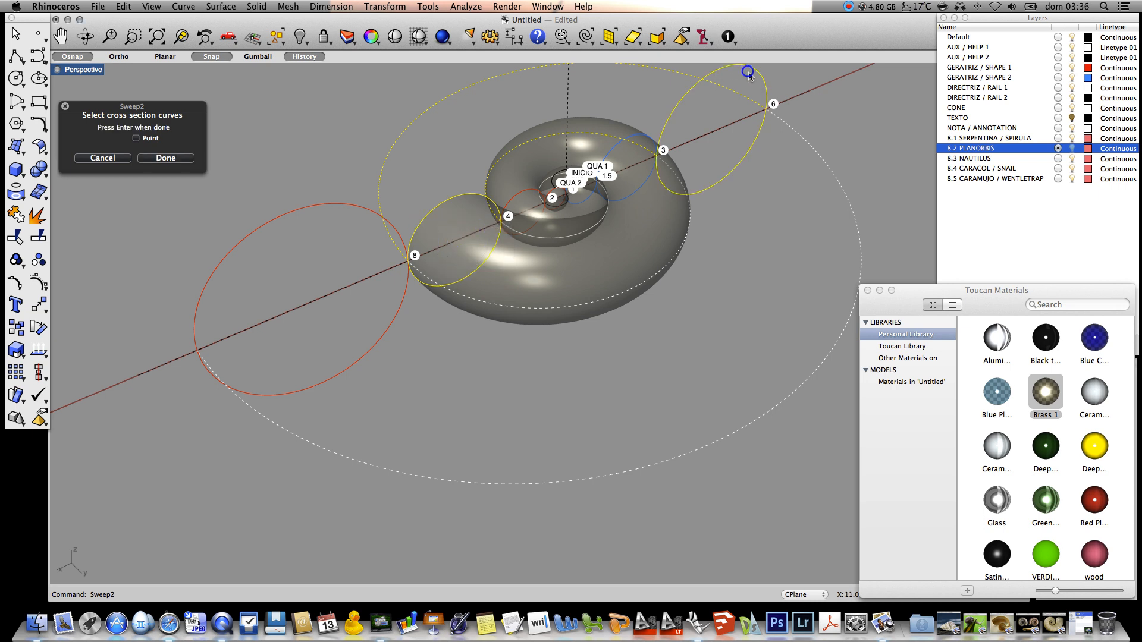
{"action": "key", "text": "Return"}
{"action": "key", "text": "Return"}
{"action": "key", "text": "Return"}
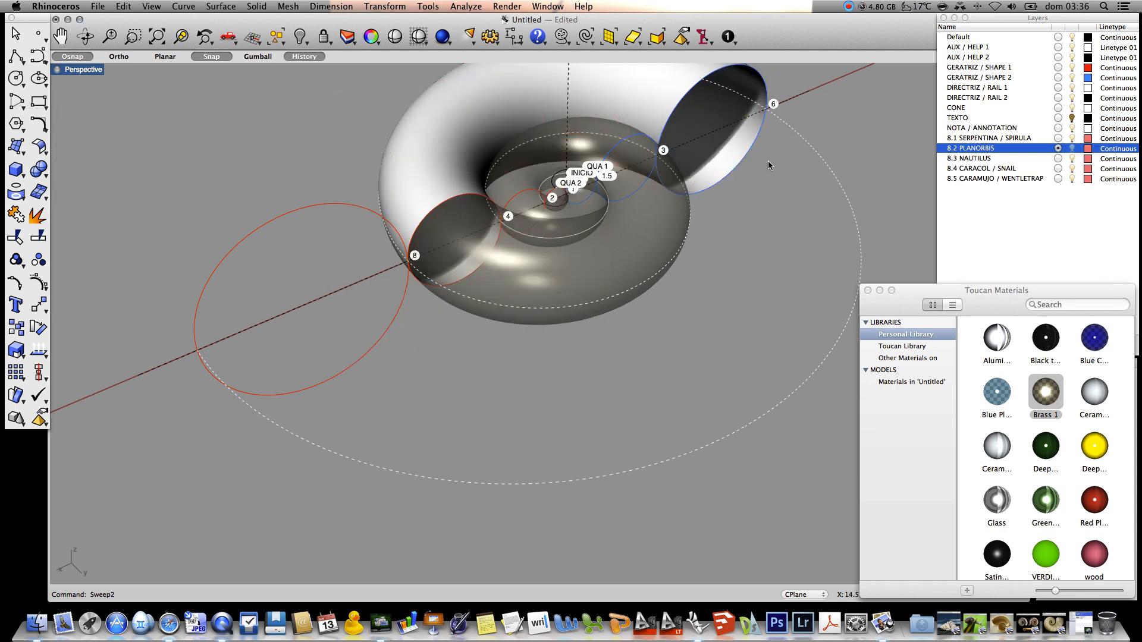
Start Sweep2 with the outermost dashed semicircle starting at 6 and the dashed semicircle from 3 to 8 as rails.
{"action": "key", "text": "Return"}
{"action": "left_click", "coordinate": [789, 125]}
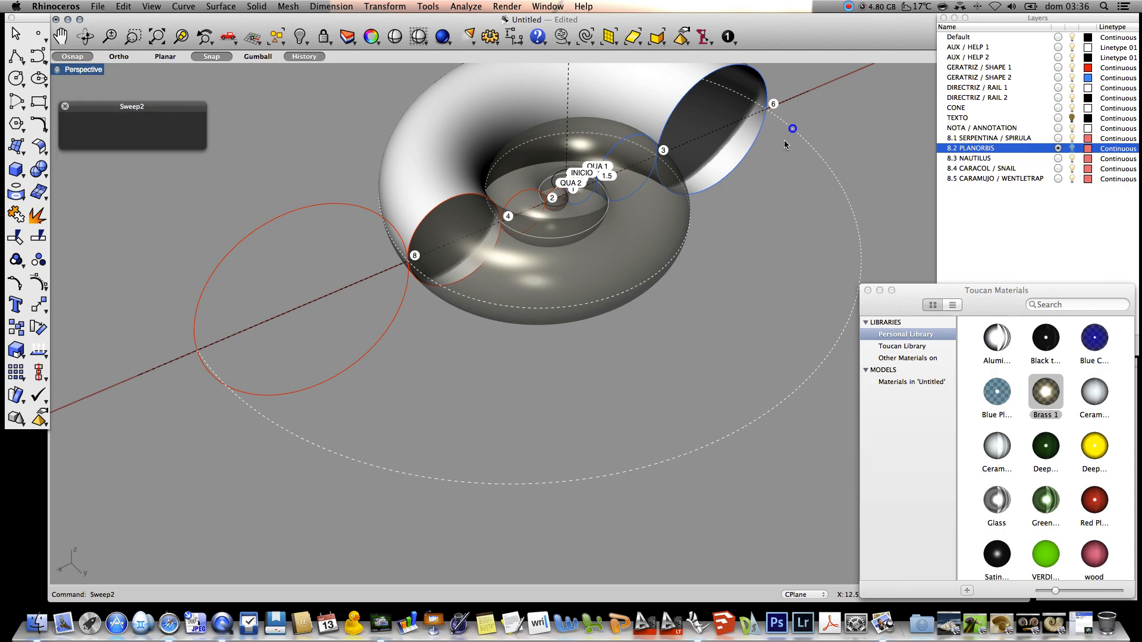
{"action": "left_click", "coordinate": [690, 213]}
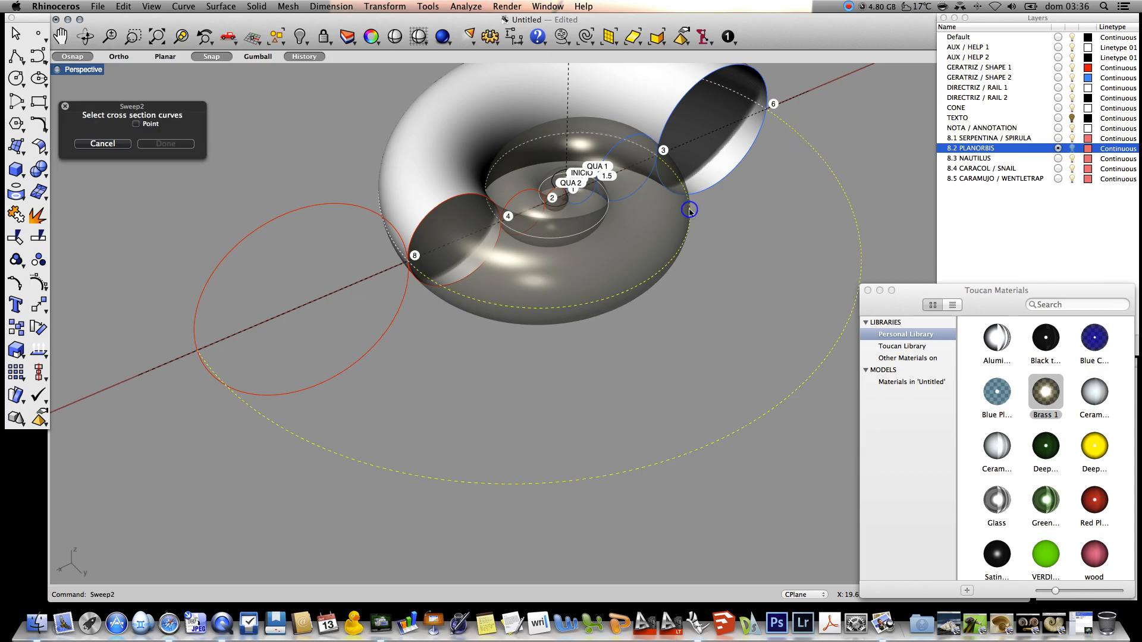
Complete the sweep through the blue circle between 3 and 6 and the largest red circle beyond 8, applying Brass 1 to the uncoloured sections.
{"action": "left_click", "coordinate": [762, 127]}
{"action": "left_click", "coordinate": [797, 144]}
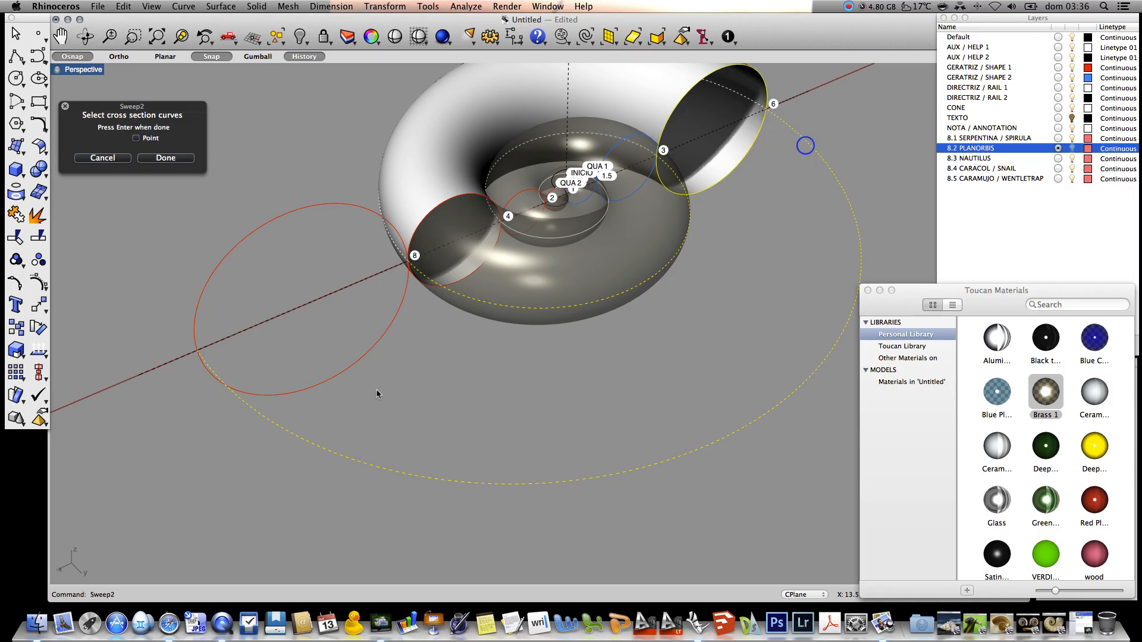
{"action": "left_click", "coordinate": [283, 394]}
{"action": "key", "text": "Return"}
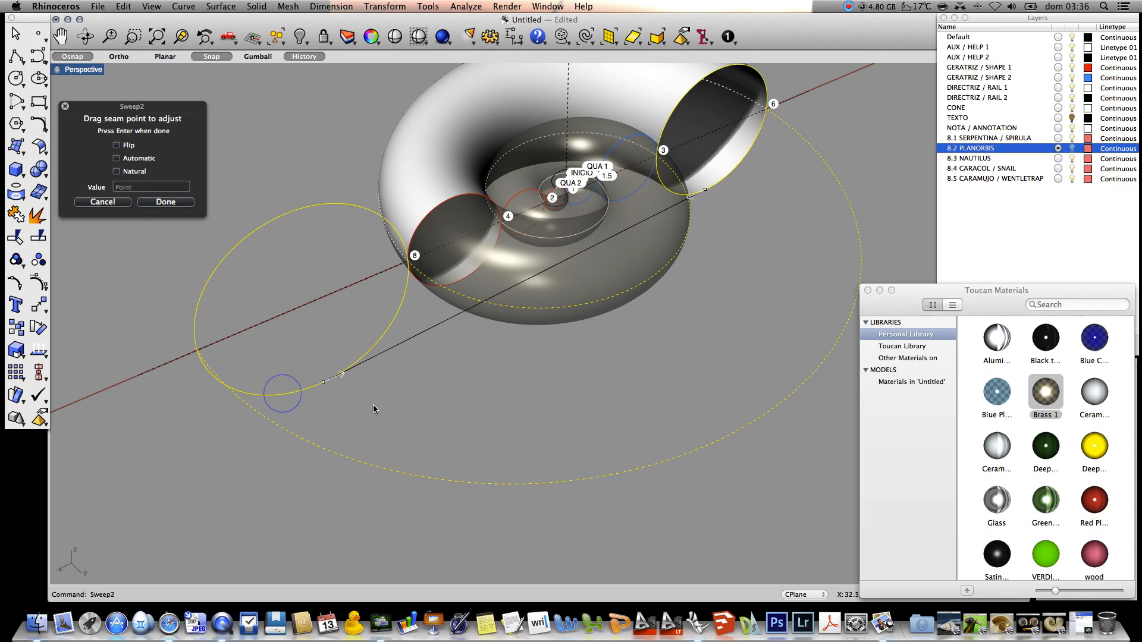
{"action": "key", "text": "Return"}
{"action": "key", "text": "Return"}
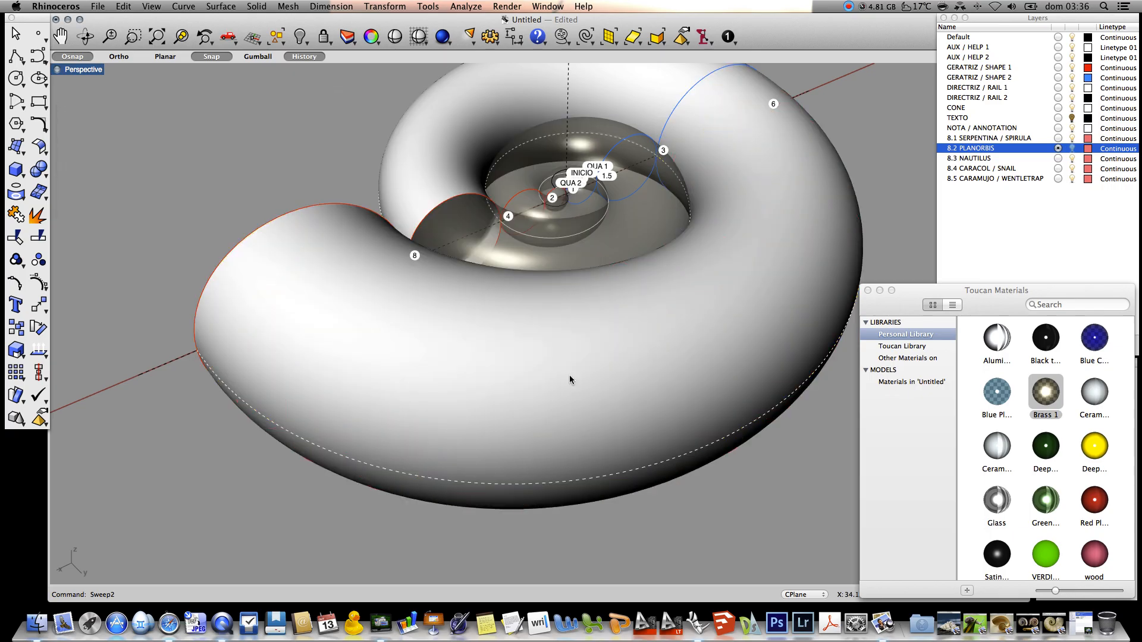
{"action": "left_click_drag", "start_coordinate": [1039, 414], "coordinate": [413, 123]}
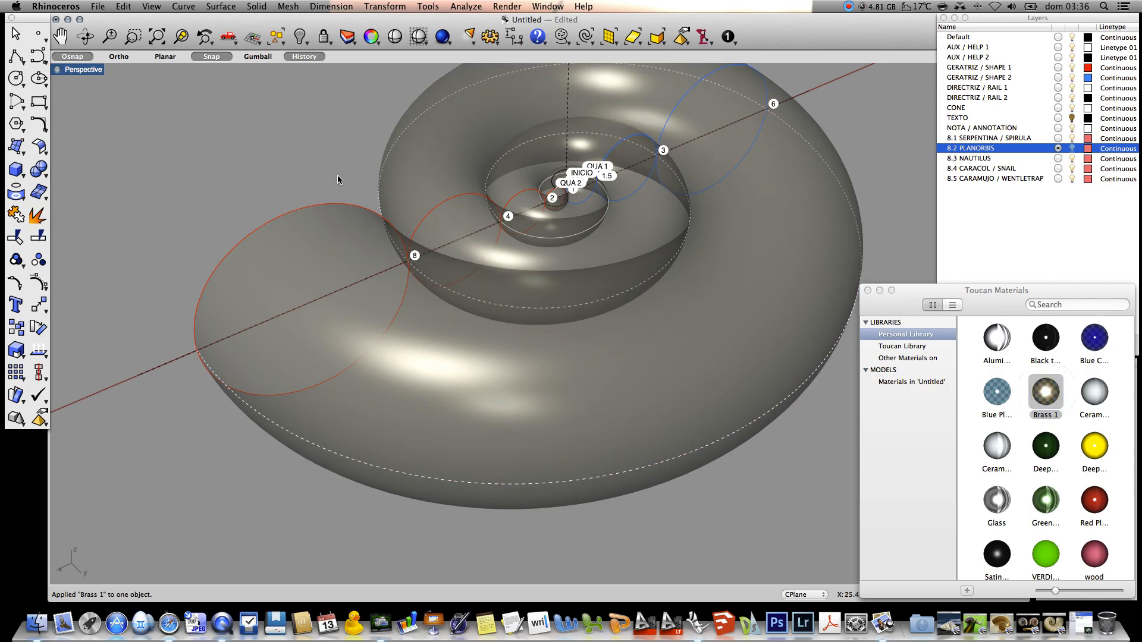
Show the TEXTO layer with the shell's title and dimensions.
{"action": "right_click_drag", "start_coordinate": [199, 179], "coordinate": [416, 203]}
{"action": "scroll", "coordinate": [416, 203], "scroll_direction": "down", "scroll_amount": 3}
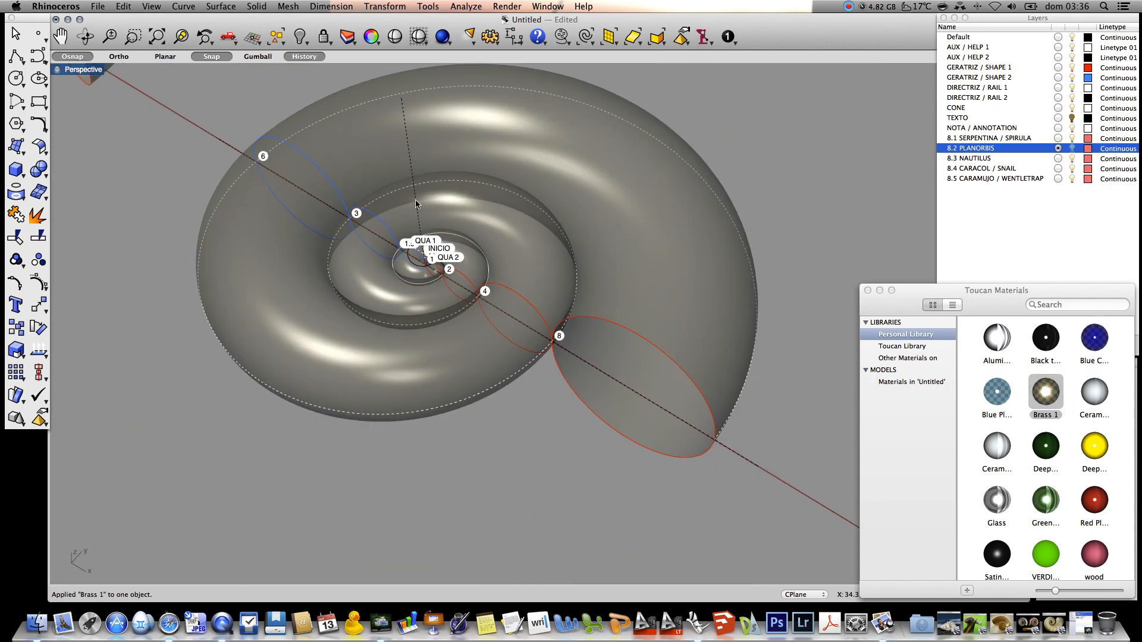
{"action": "scroll", "coordinate": [416, 204], "scroll_direction": "down", "scroll_amount": 2}
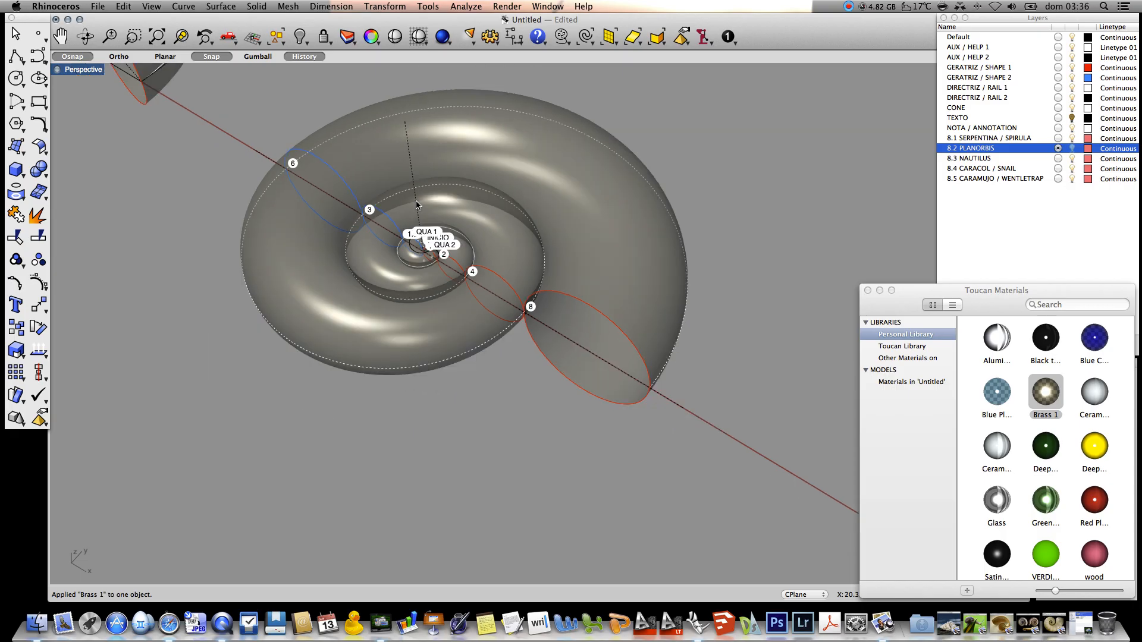
{"action": "left_click", "coordinate": [1072, 118]}
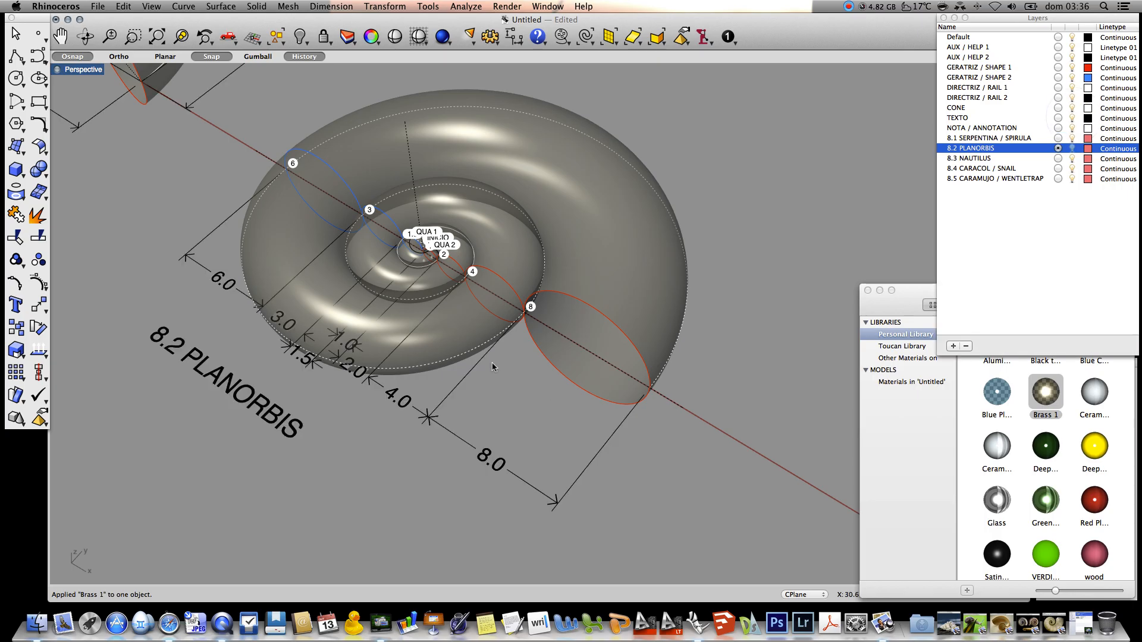
{"action": "left_click", "coordinate": [610, 232]}
{"action": "scroll", "coordinate": [613, 229], "scroll_direction": "up", "scroll_amount": 2}
{"action": "left_click", "coordinate": [746, 221]}
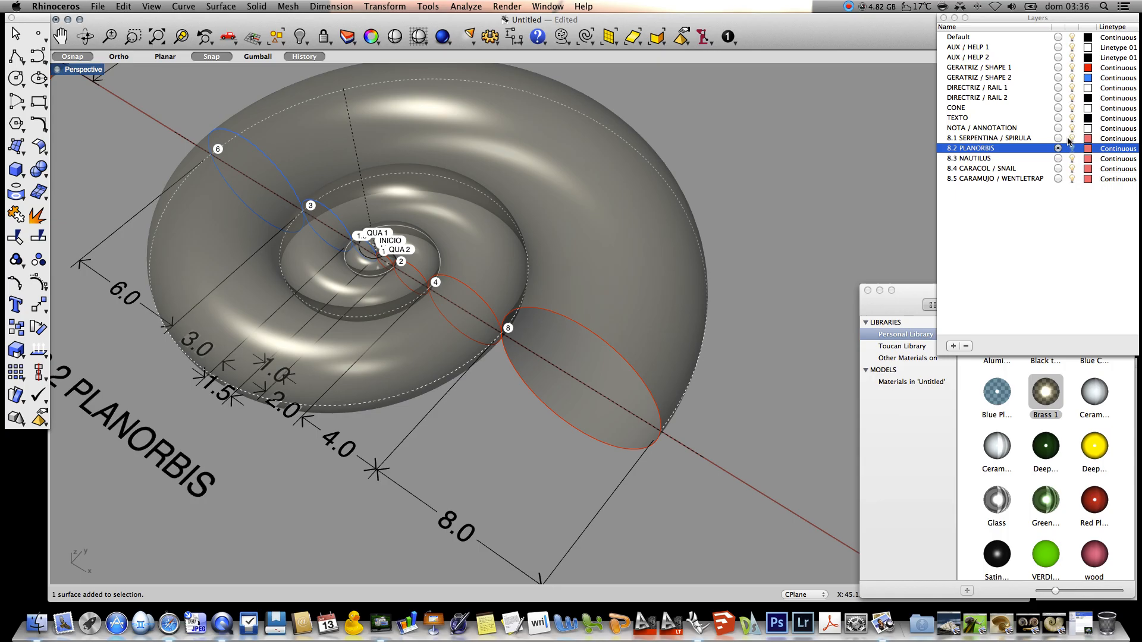
Hide both AUX / HELP, both GERATRIZ / SHAPE and both DIRECTRIZ / RAIL layers, plus TEXTO and NOTA / ANNOTATION.
{"action": "left_click", "coordinate": [1072, 57]}
{"action": "left_click", "coordinate": [1072, 67]}
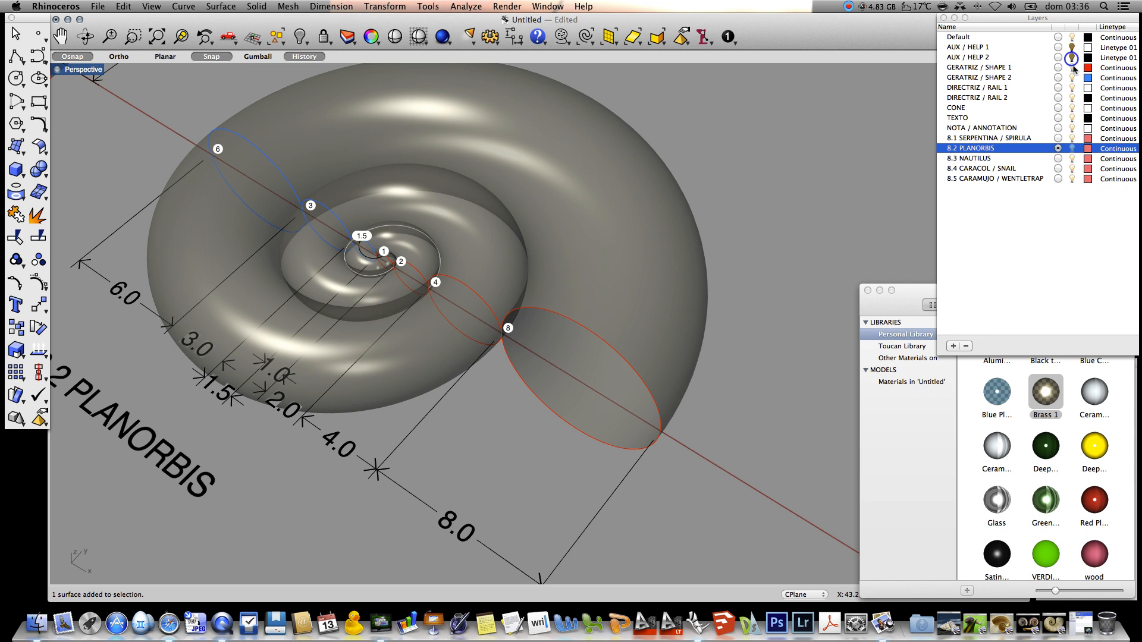
{"action": "left_click", "coordinate": [1072, 88]}
{"action": "left_click", "coordinate": [1072, 97]}
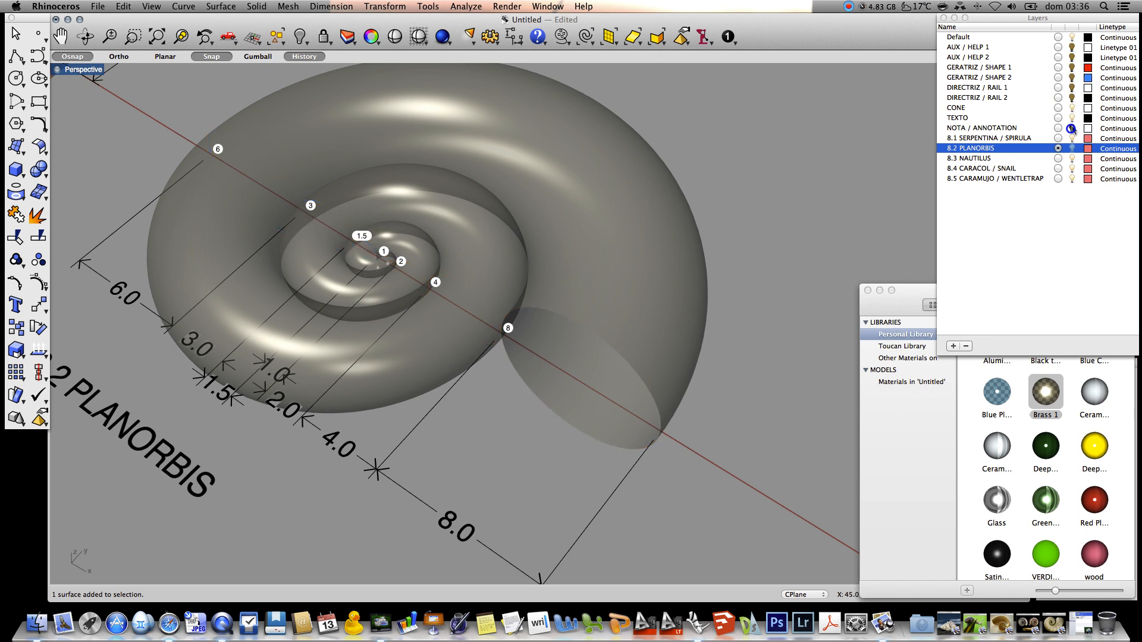
{"action": "left_click", "coordinate": [1073, 128]}
{"action": "left_click", "coordinate": [1072, 118]}
Join all the swept surfaces of the Planorbis shell into one polysurface.
{"action": "left_click_drag", "start_coordinate": [297, 202], "coordinate": [164, 136]}
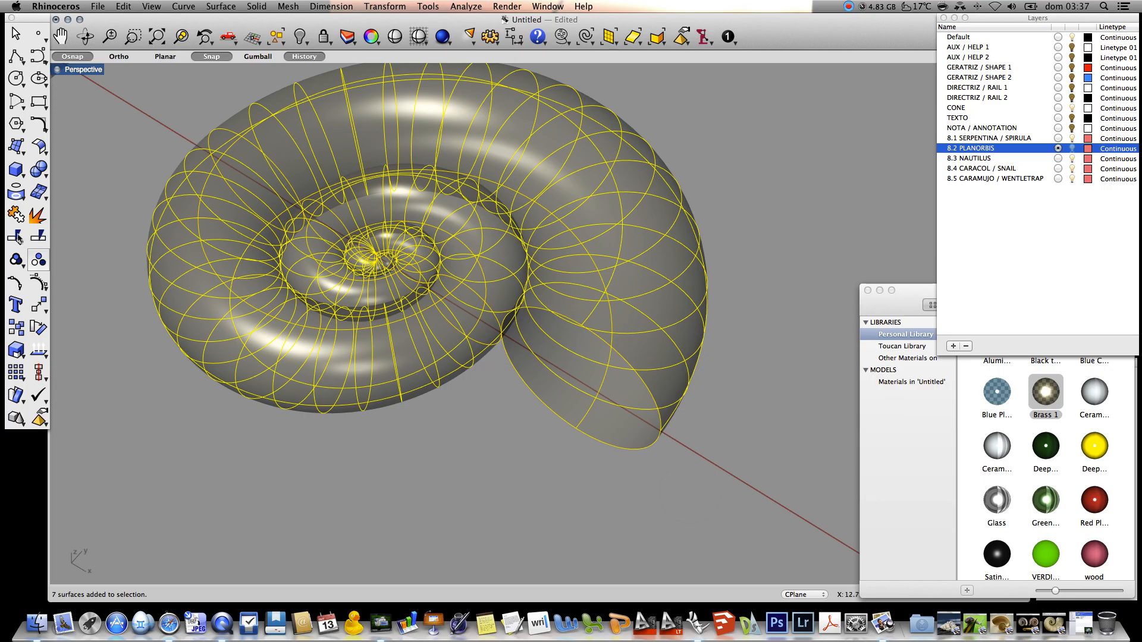
{"action": "left_click", "coordinate": [16, 215]}
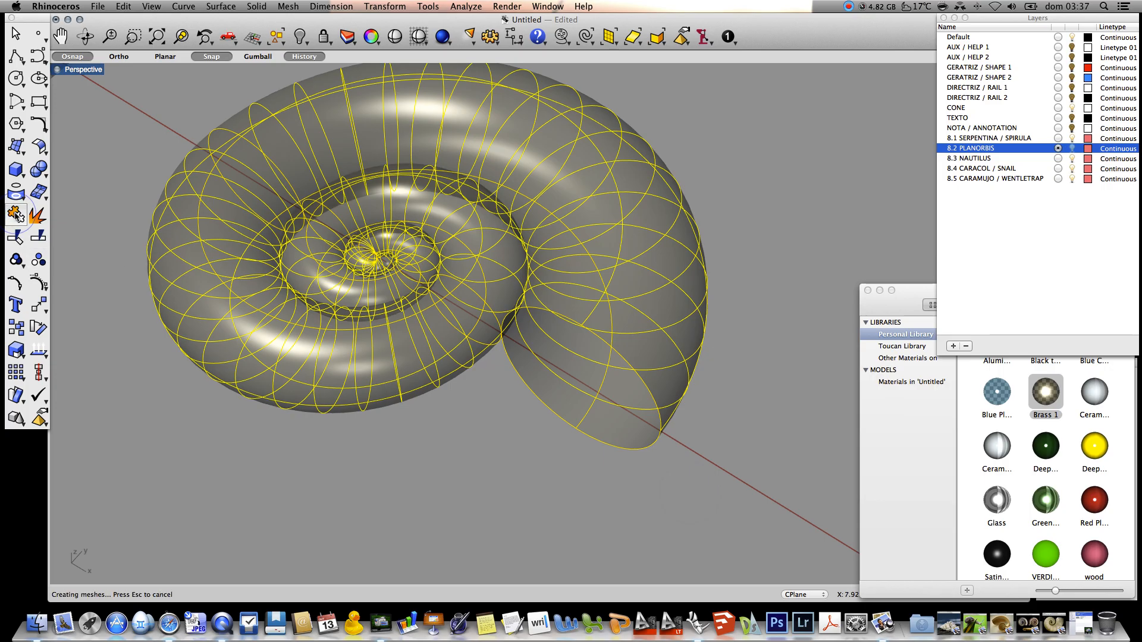
{"action": "left_click", "coordinate": [454, 430]}
Show the AUX / HELP, GERATRIZ / SHAPE, DIRECTRIZ / RAIL, TEXTO and NOTA / ANNOTATION layers again.
{"action": "left_click", "coordinate": [1072, 48]}
{"action": "left_click", "coordinate": [1072, 58]}
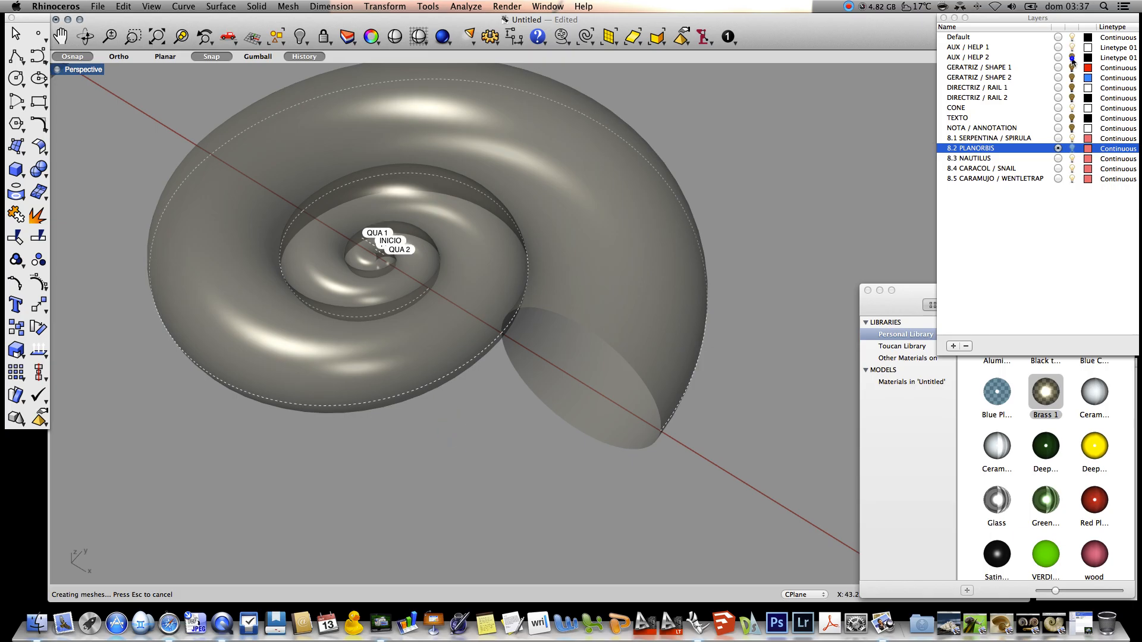
{"action": "left_click", "coordinate": [1072, 68]}
{"action": "left_click", "coordinate": [1072, 78]}
{"action": "left_click", "coordinate": [1071, 98]}
{"action": "left_click", "coordinate": [1072, 119]}
{"action": "left_click", "coordinate": [1071, 129]}
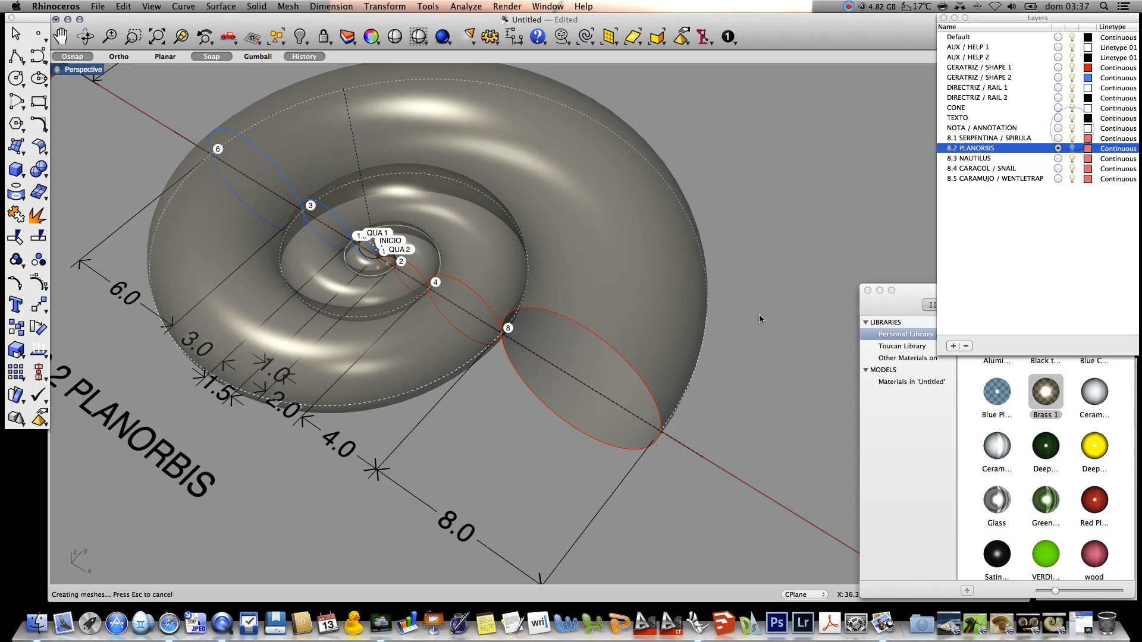
Hide the NOTA / ANNOTATION layer, and select the shell briefly to check that it is one object.
{"action": "scroll", "coordinate": [790, 333], "scroll_direction": "down", "scroll_amount": 5}
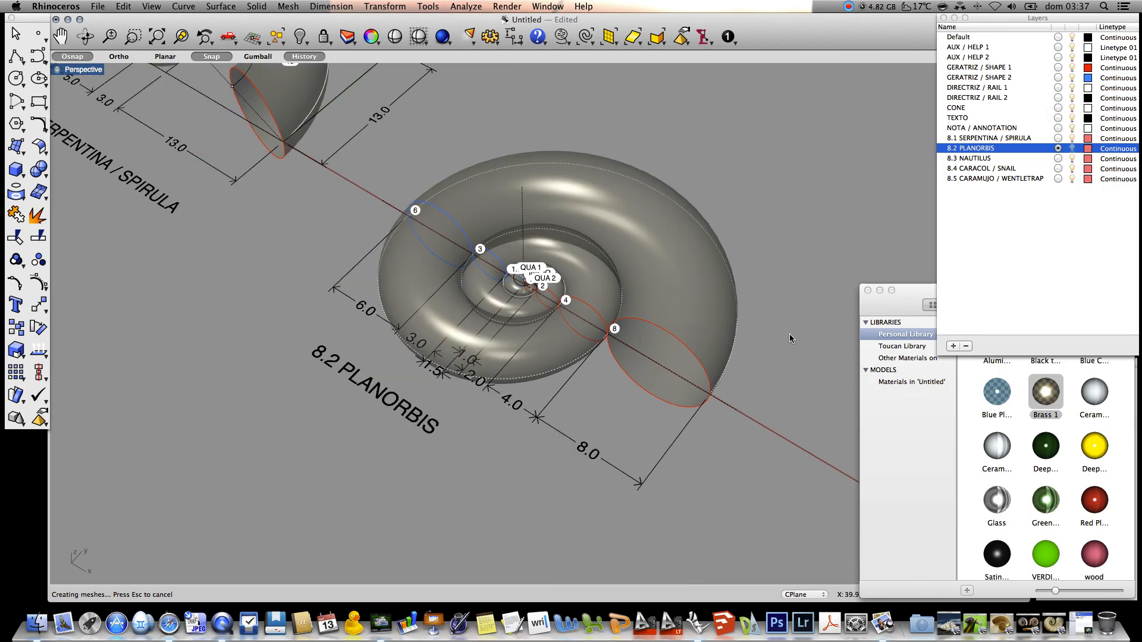
{"action": "scroll", "coordinate": [790, 333], "scroll_direction": "up", "scroll_amount": 4}
{"action": "scroll", "coordinate": [790, 334], "scroll_direction": "up", "scroll_amount": 4}
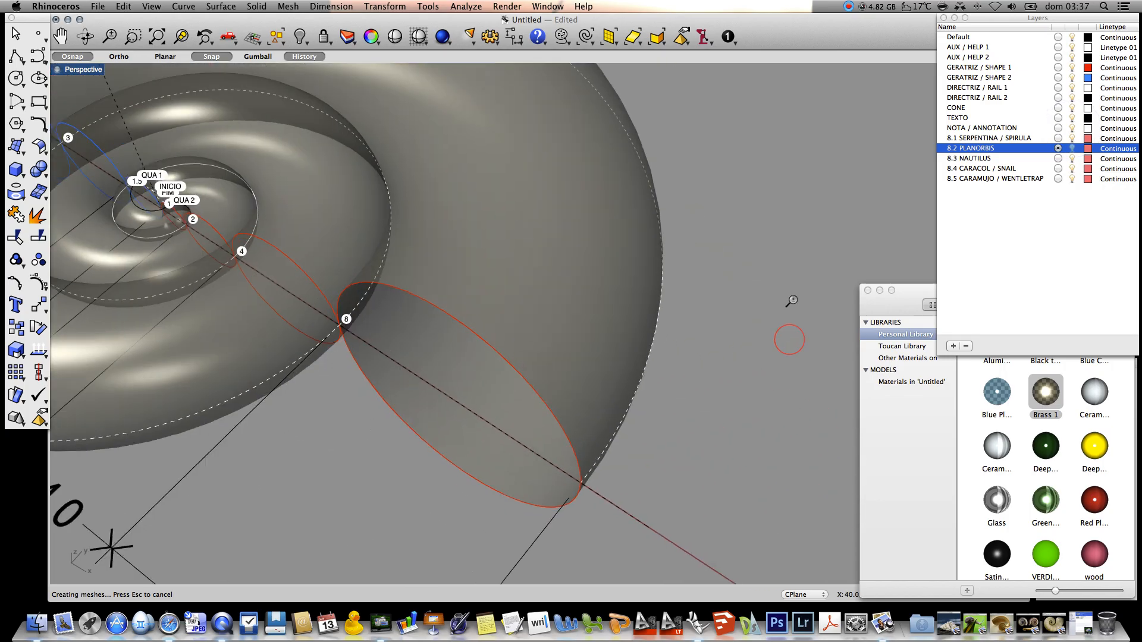
{"action": "scroll", "coordinate": [790, 334], "scroll_direction": "down", "scroll_amount": 4}
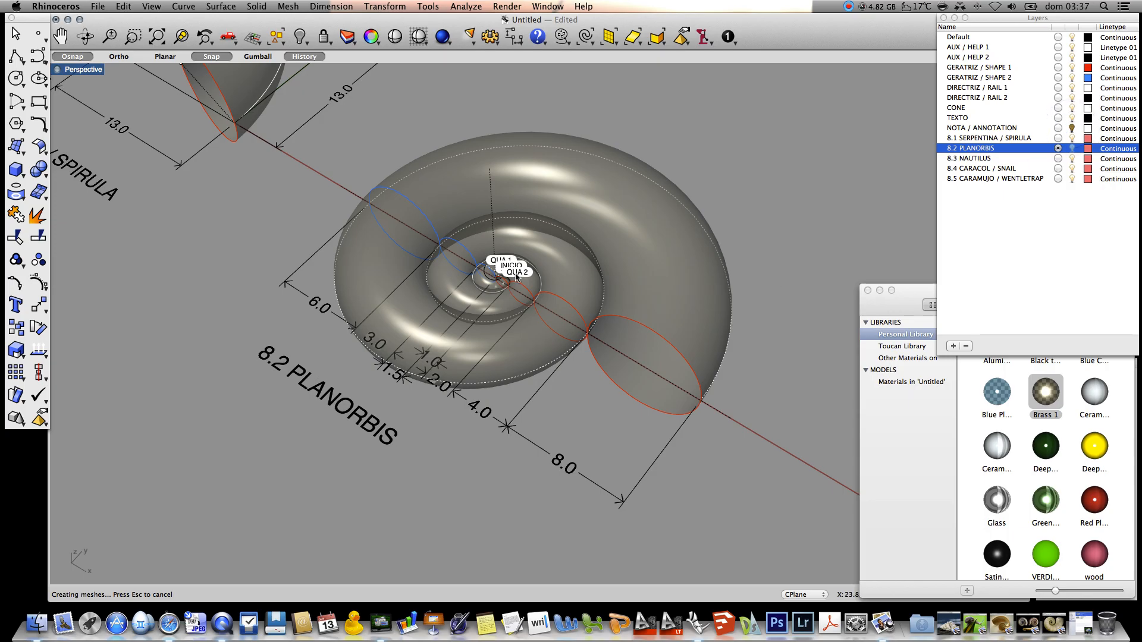
{"action": "left_click", "coordinate": [516, 275]}
{"action": "left_click", "coordinate": [750, 223]}
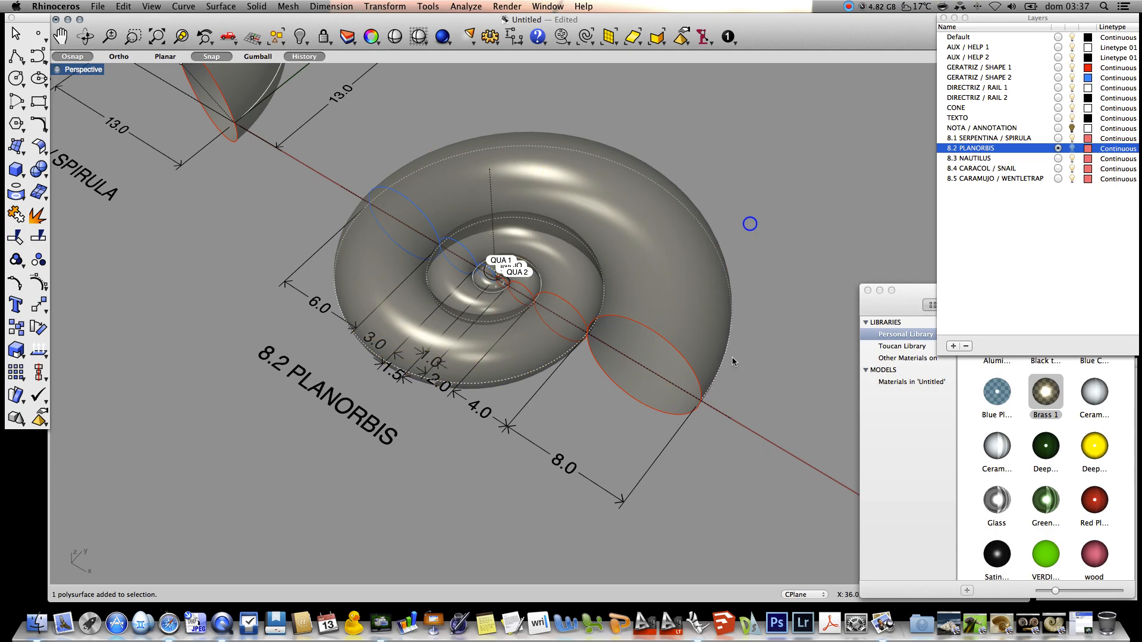
{"action": "scroll", "coordinate": [754, 346], "scroll_direction": "up", "scroll_amount": 3}
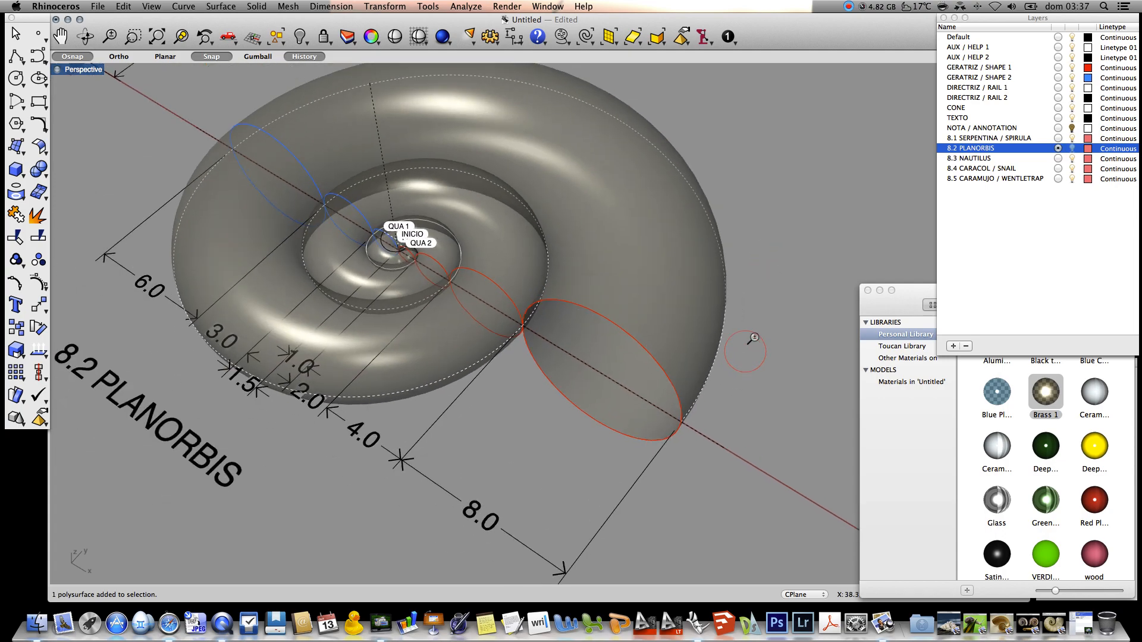
{"action": "scroll", "coordinate": [754, 348], "scroll_direction": "down", "scroll_amount": 2}
{"action": "right_click_drag", "start_coordinate": [763, 361], "coordinate": [790, 370]}
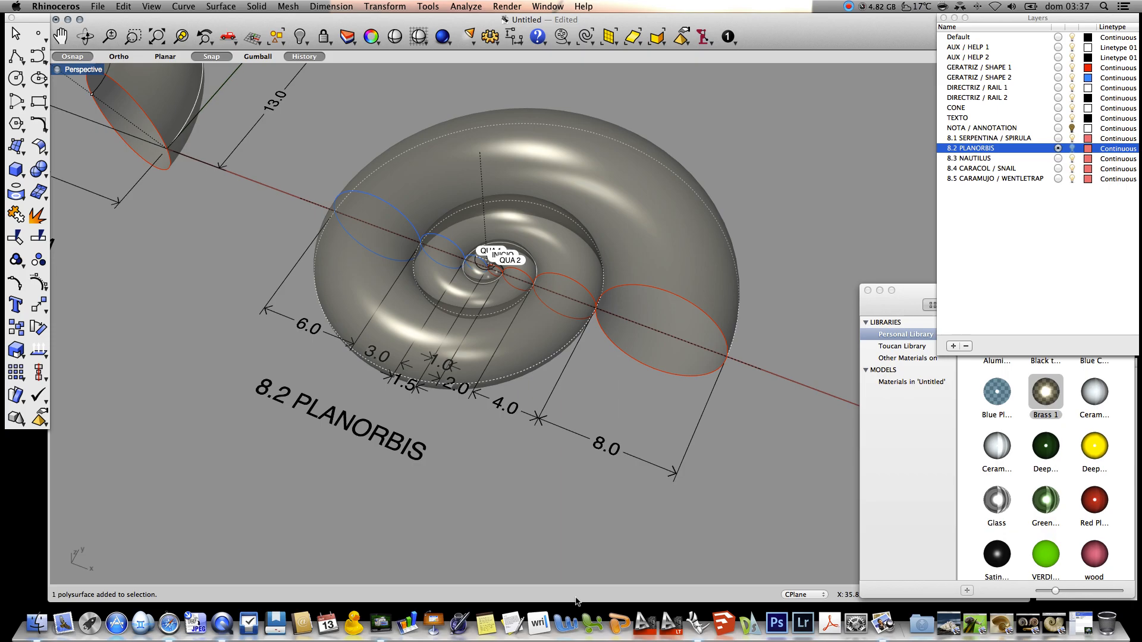
{"action": "left_click", "coordinate": [848, 6]}
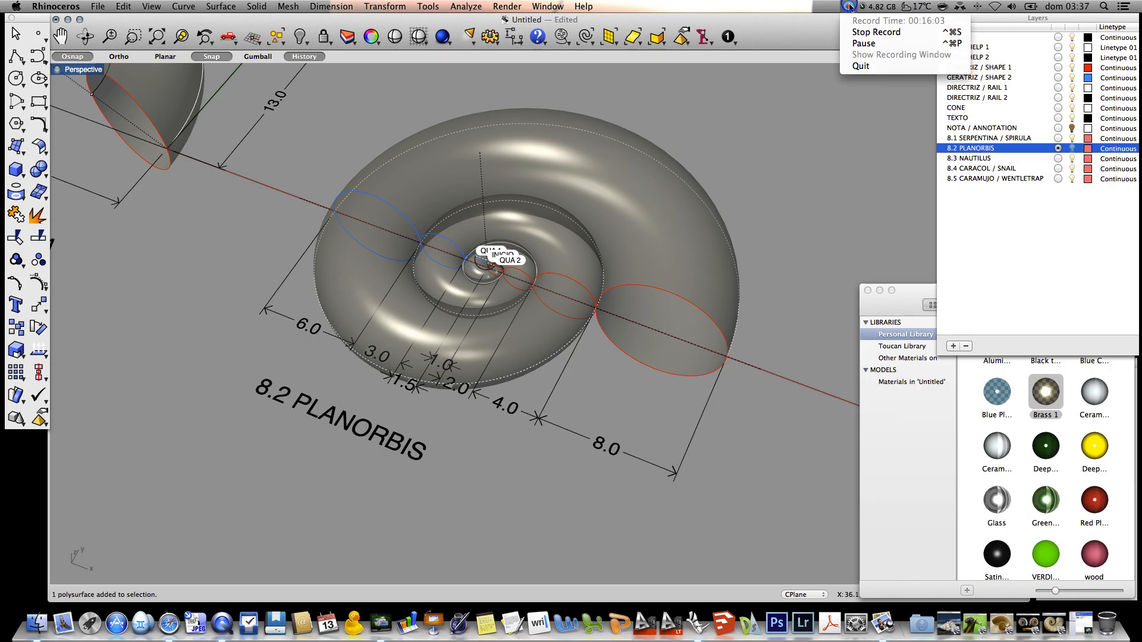